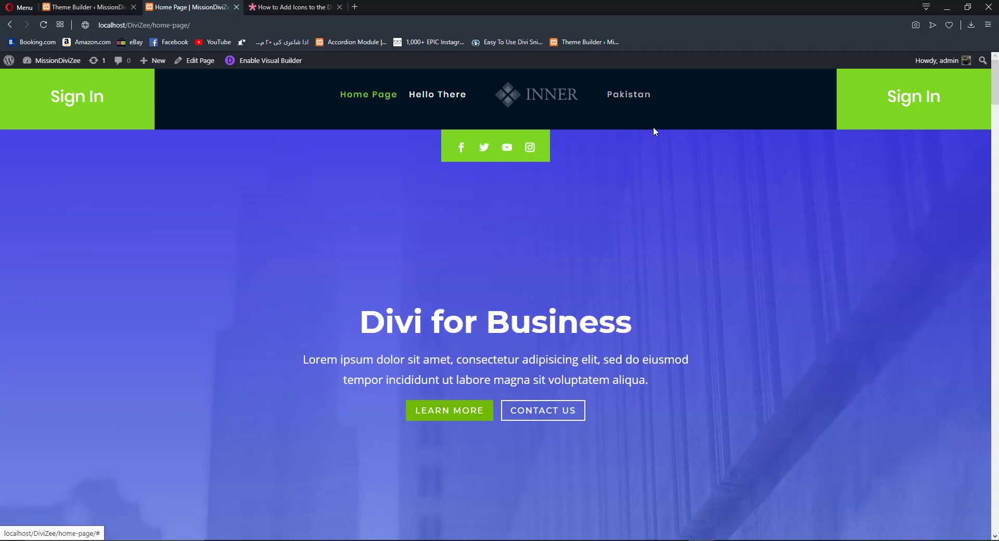
Examine how the existing header and social icon bar behave as the home page scrolls.
scroll(655, 136, "down", 3)
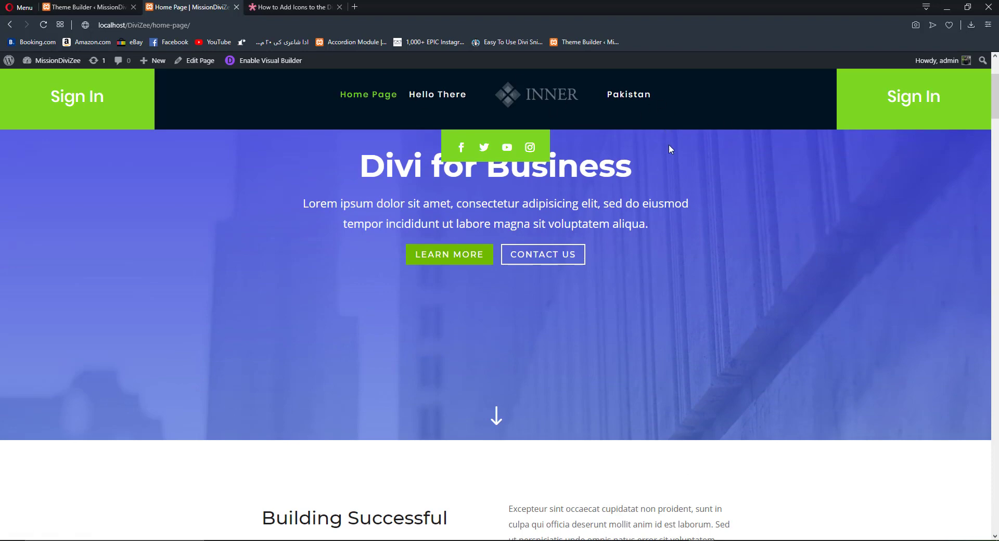
scroll(669, 156, "down", 4)
scroll(669, 162, "up", 1)
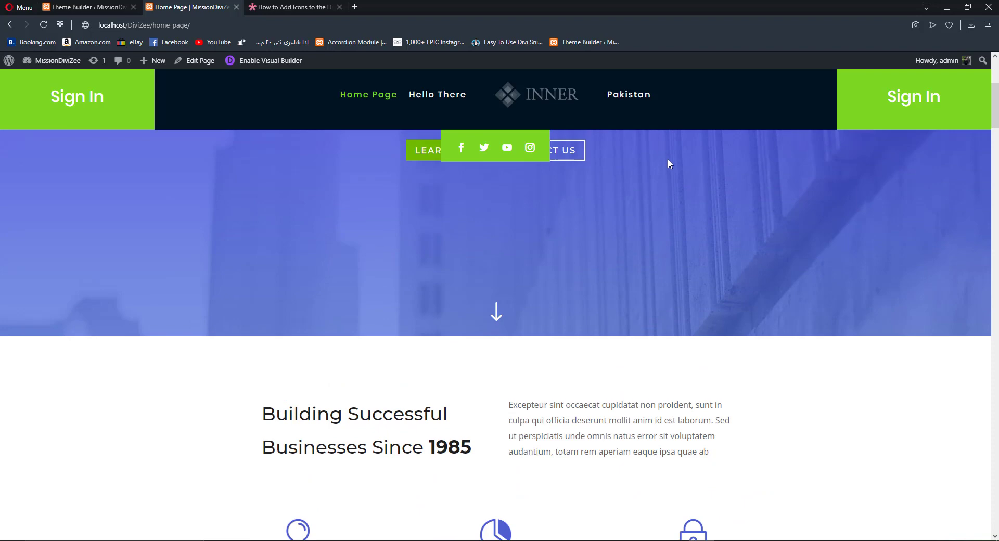
scroll(603, 208, "up", 5)
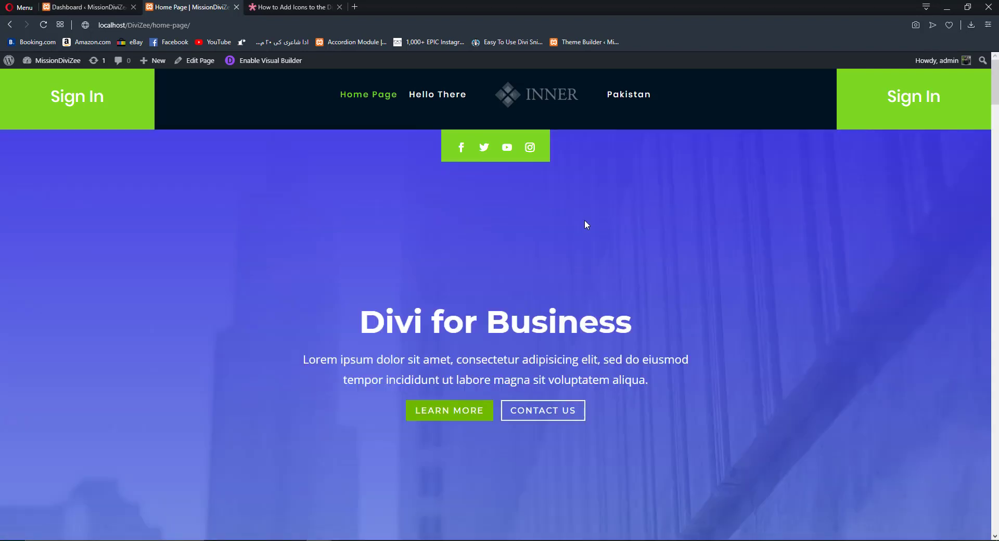
Return to the WordPress dashboard and open the Divi Theme Builder.
left_click(88, 6)
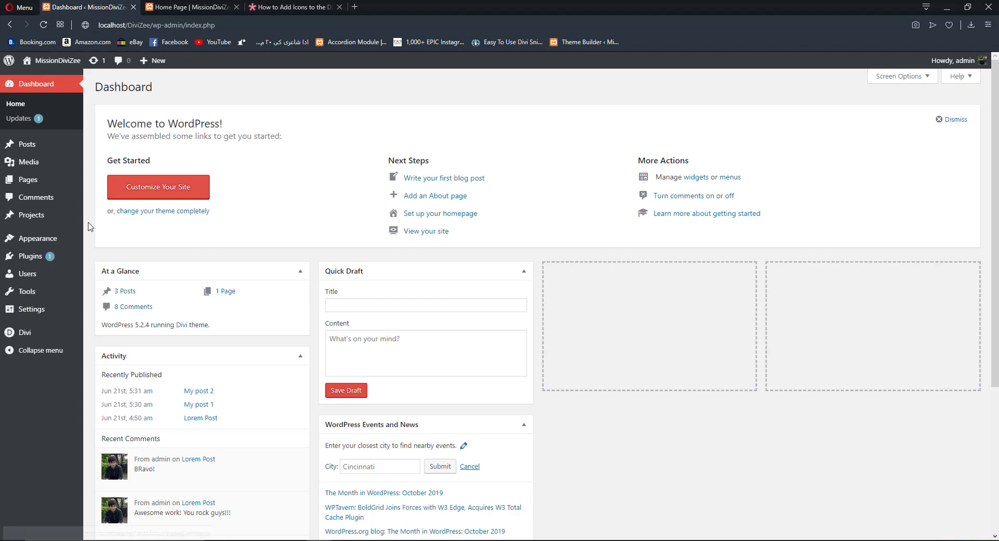
mouse_move(25, 332)
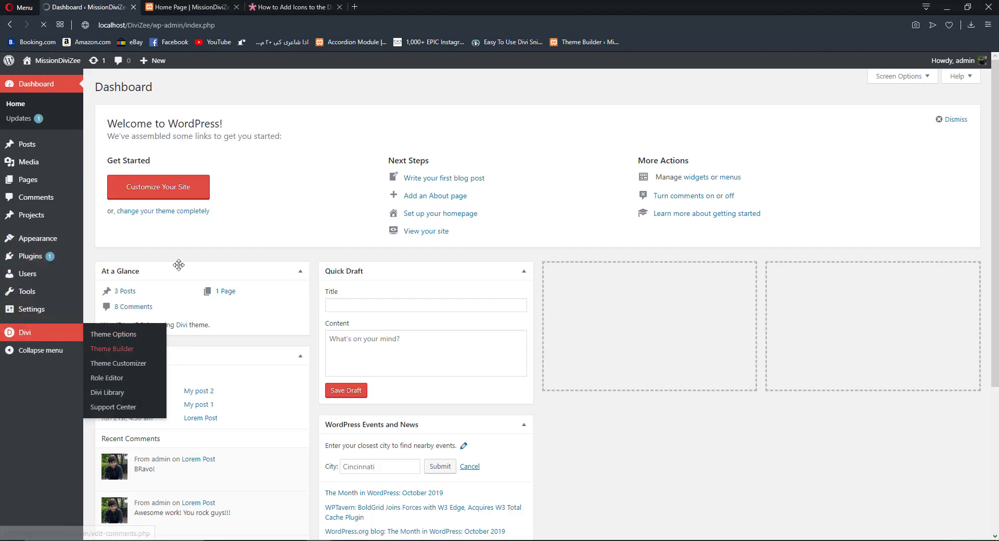
left_click(117, 349)
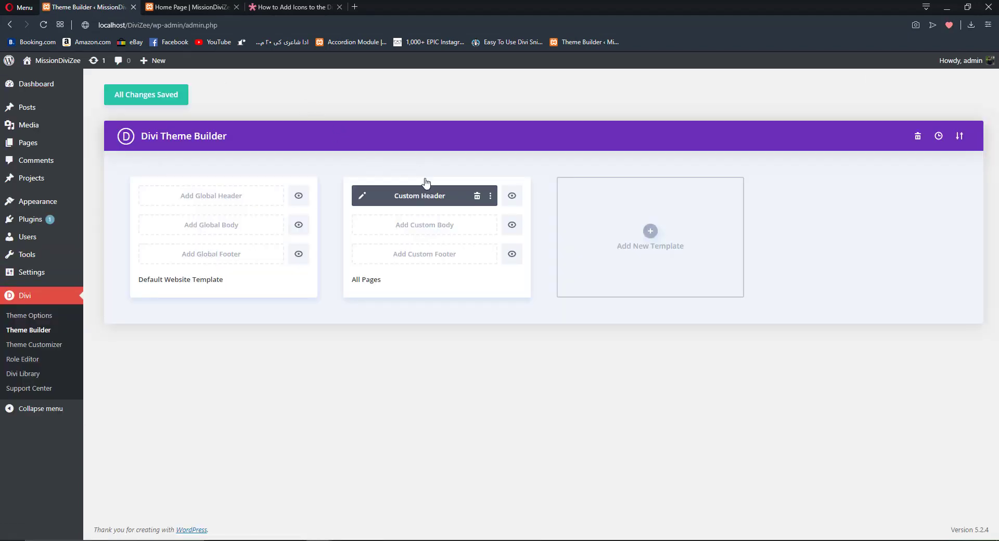
Delete the custom header from the All Pages template, save the changes and reload the home page.
left_click(477, 202)
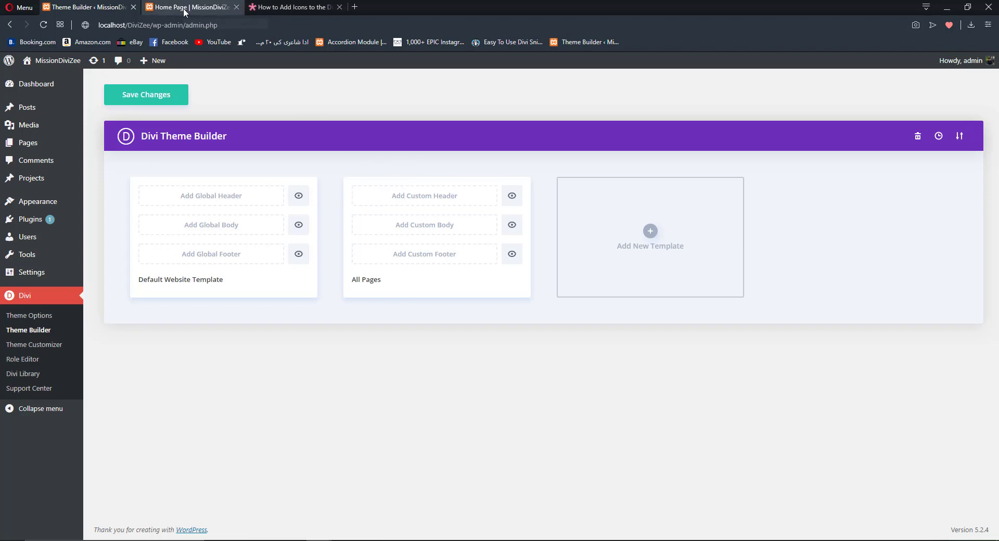
left_click(184, 11)
left_click(89, 7)
left_click(408, 198)
left_click(135, 103)
left_click(183, 5)
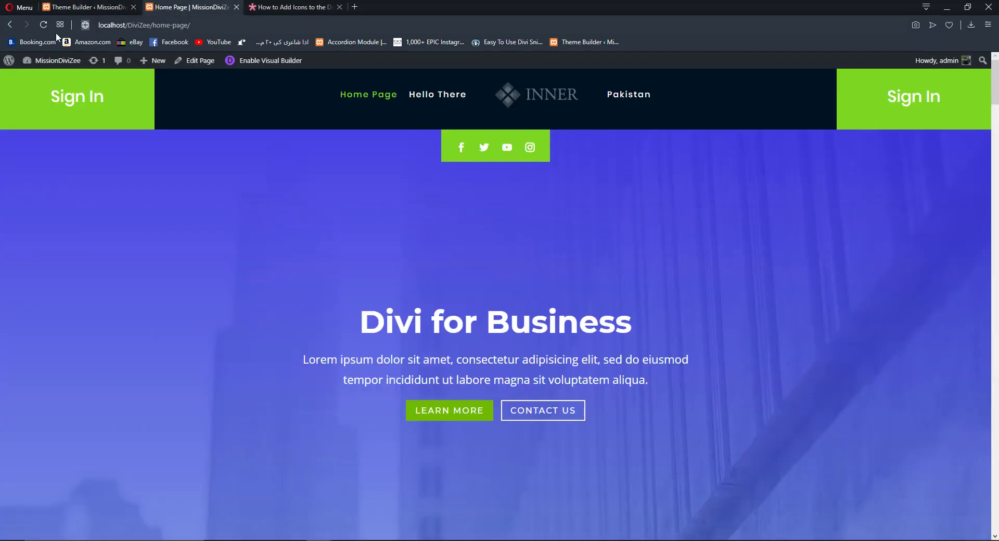
left_click(43, 26)
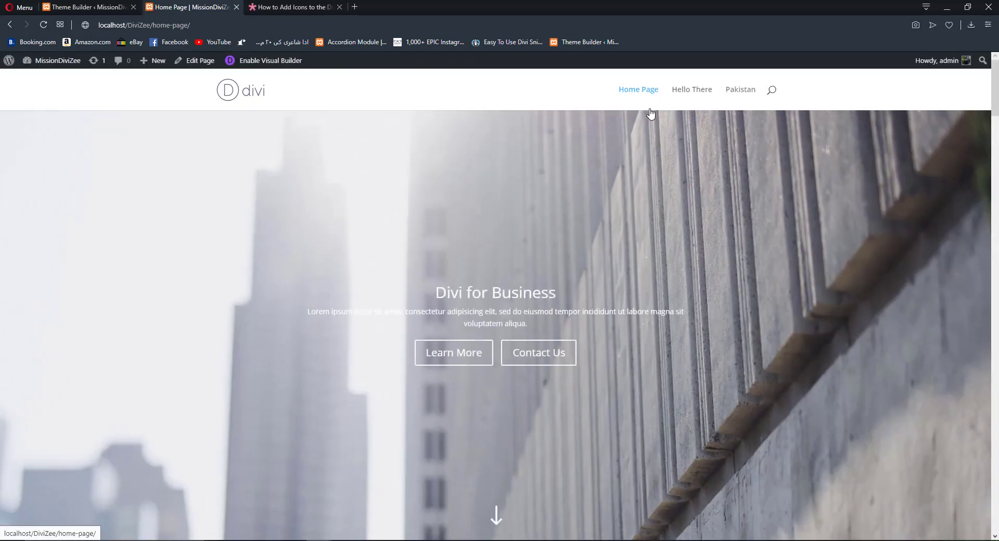
Add a new custom header to the All Pages template in the Theme Builder, building it from scratch.
left_click(83, 7)
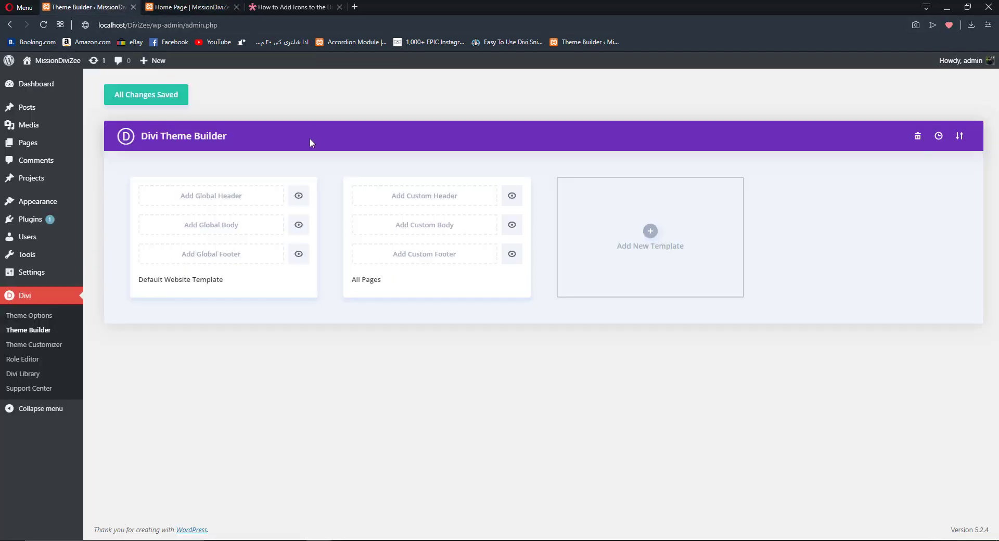
mouse_move(362, 178)
left_click(408, 196)
left_click(412, 203)
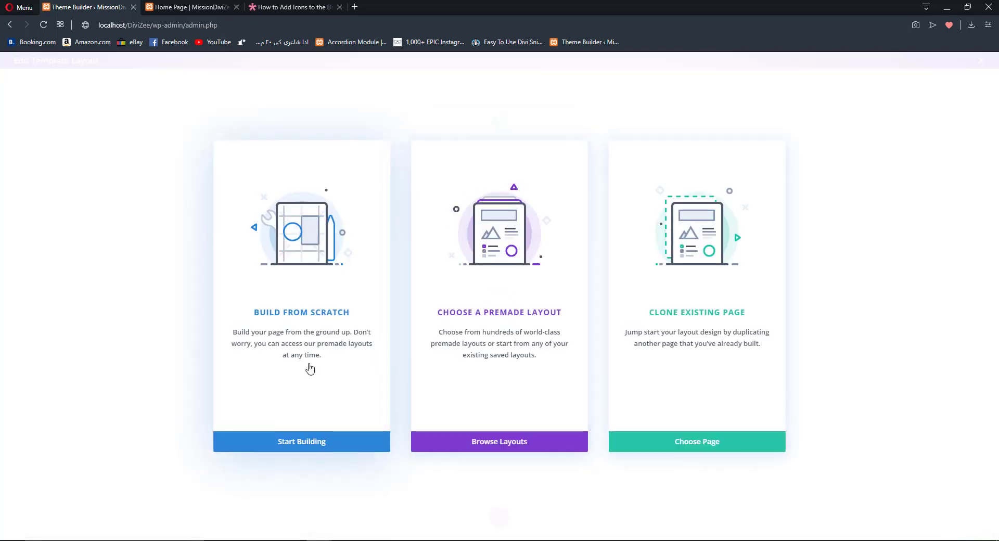
left_click(314, 446)
left_click(494, 244)
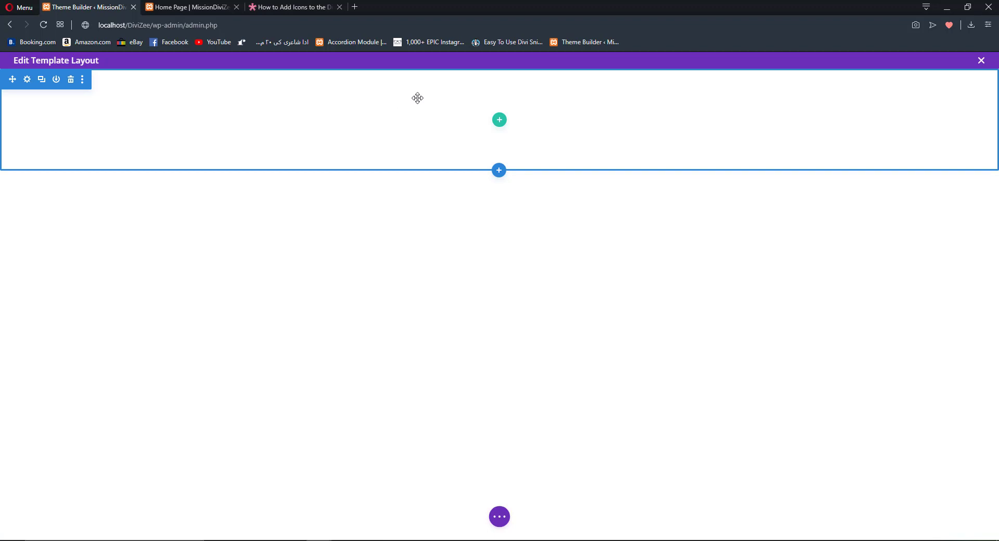
Insert a three-column row with a wide middle column and narrow outer columns, without adding a module.
left_click(498, 127)
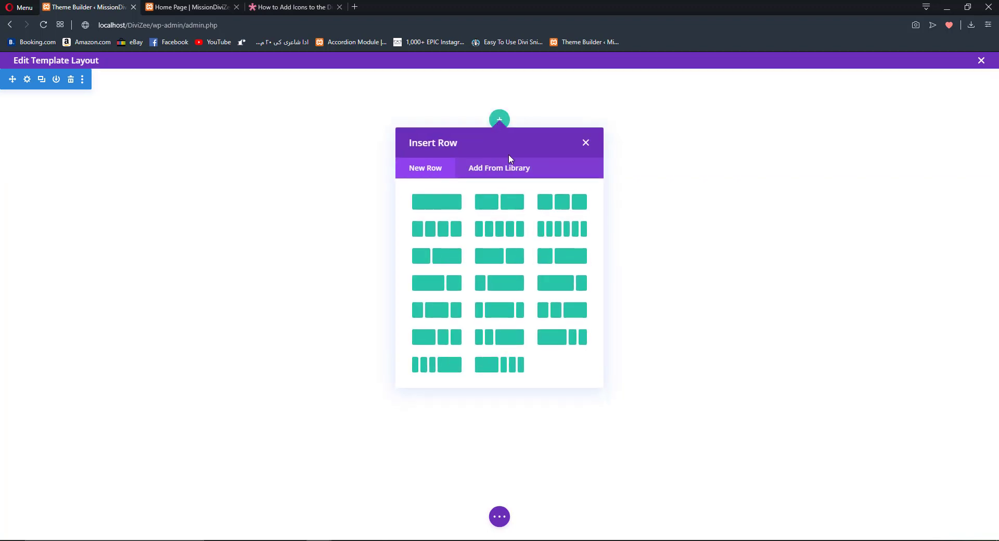
left_click(495, 312)
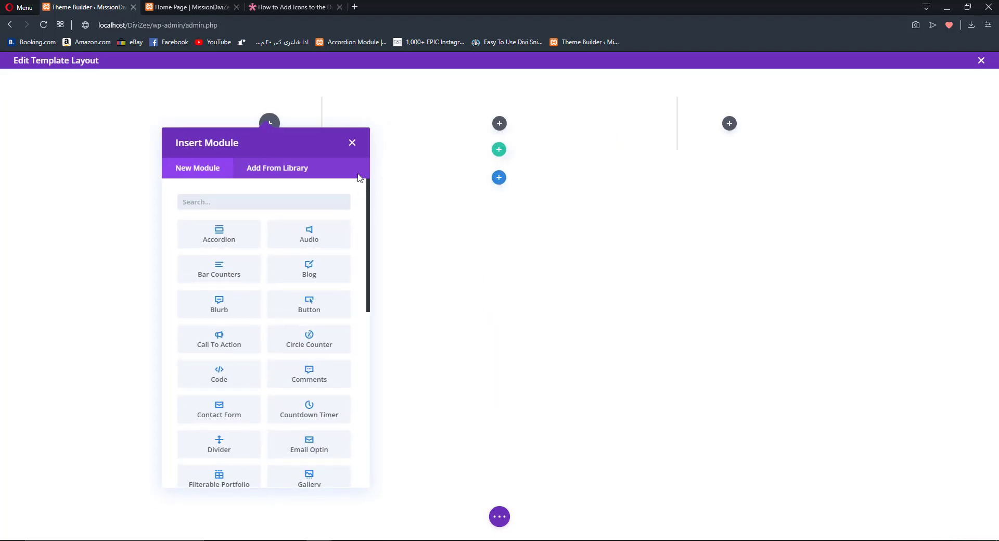
left_click(356, 148)
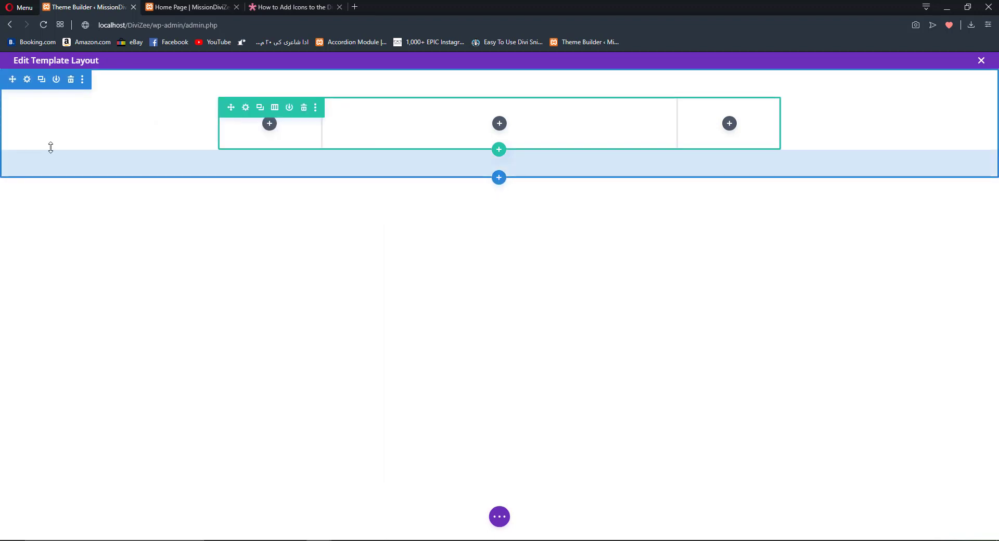
Set the row's maximum width to 2560px and its width to 100%, and save the row settings.
left_click(245, 108)
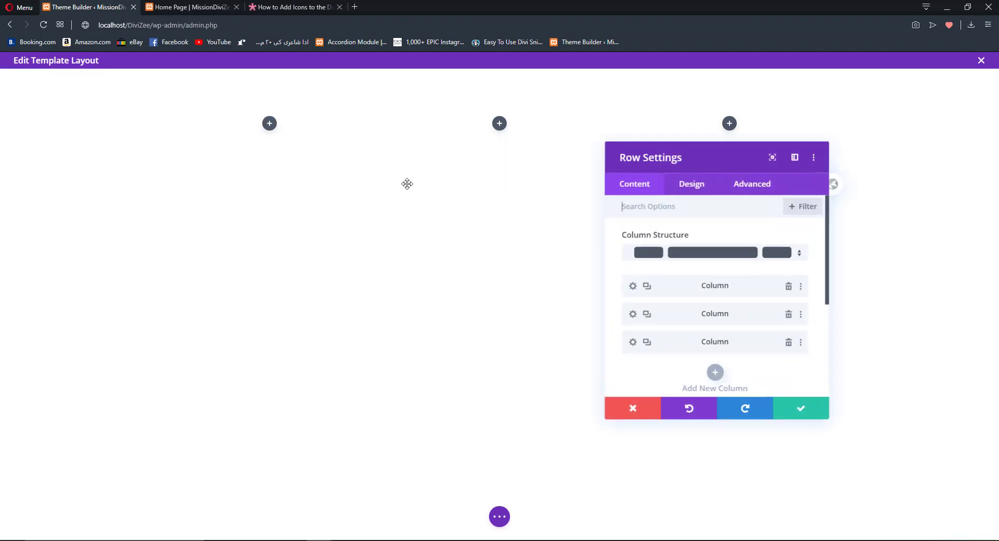
left_click(690, 199)
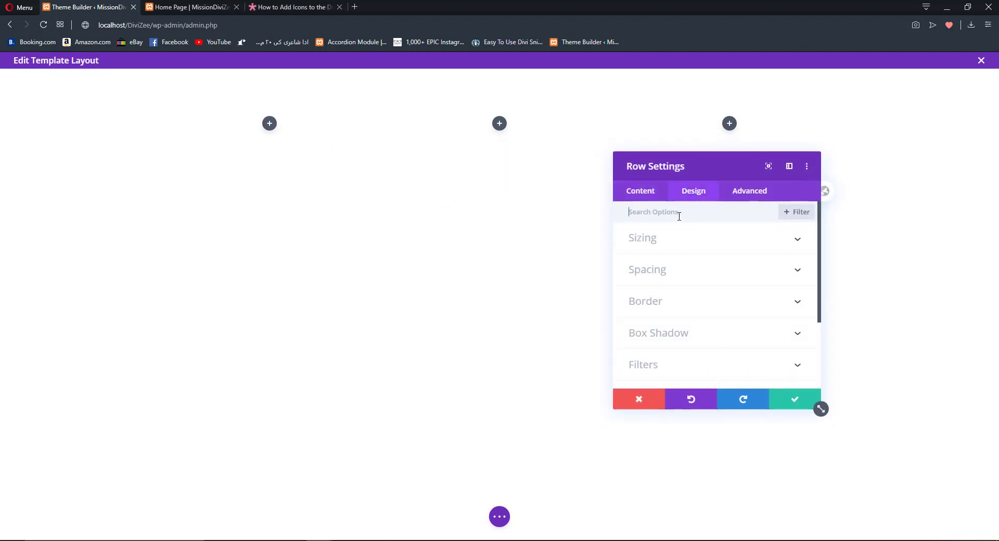
left_click(658, 244)
scroll(720, 292, "down", 3)
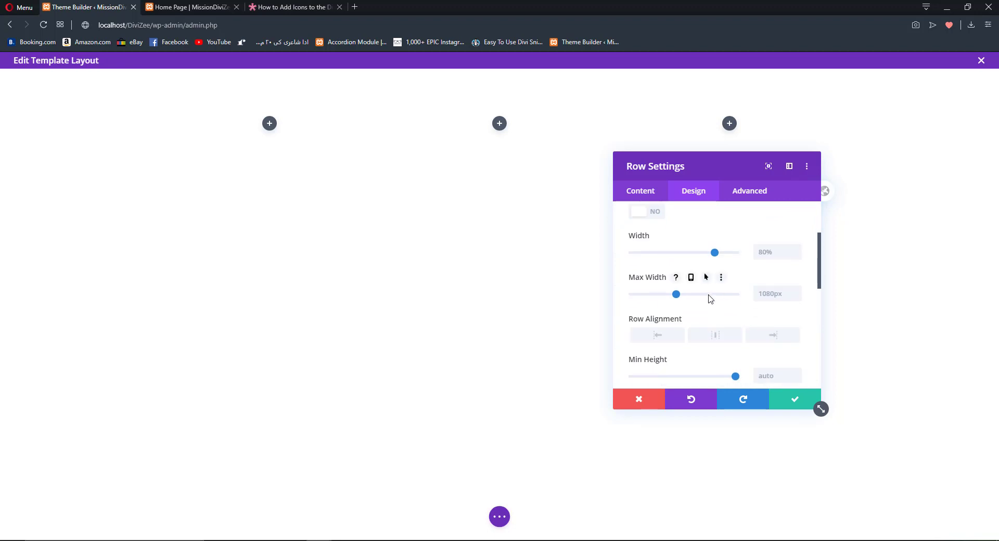
left_click_drag(730, 296, 745, 294)
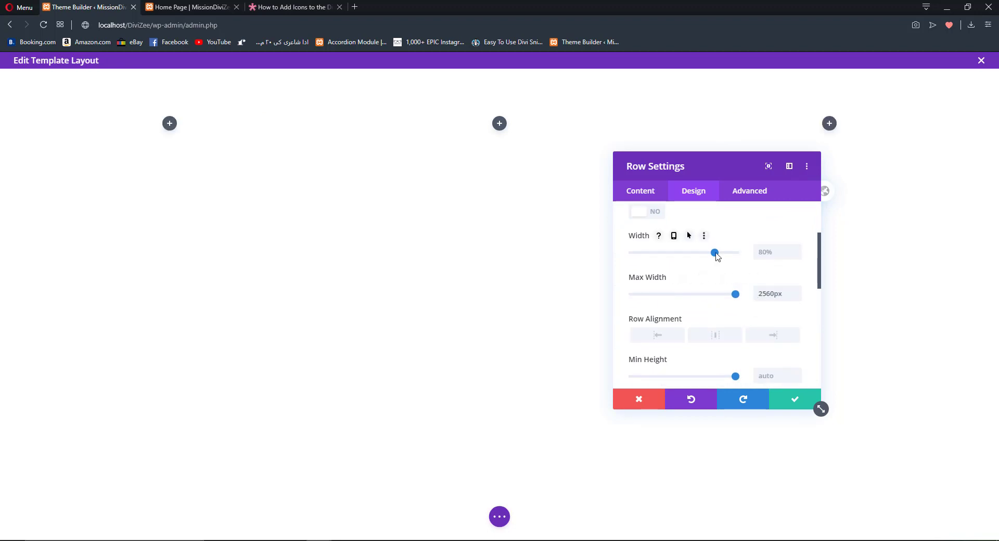
left_click_drag(716, 254, 740, 255)
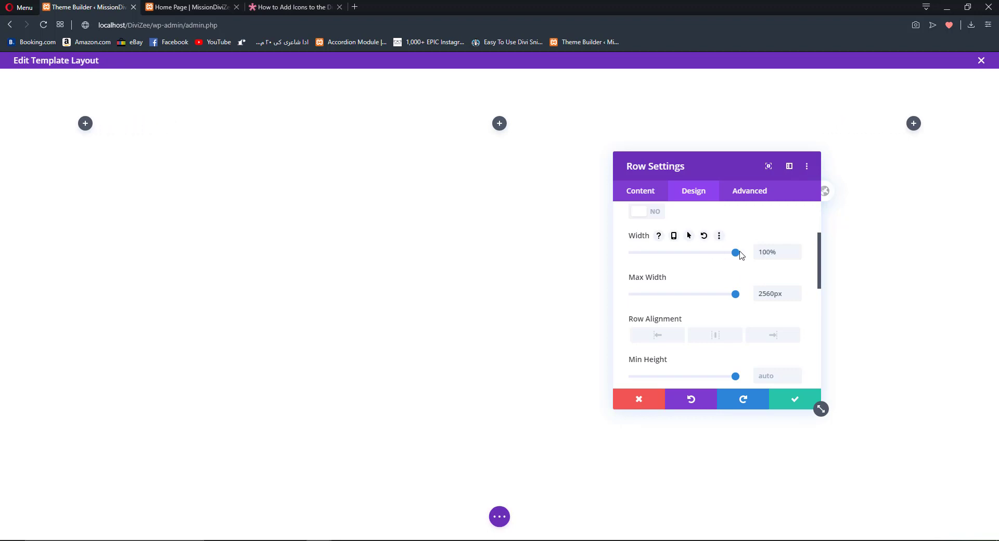
left_click(794, 398)
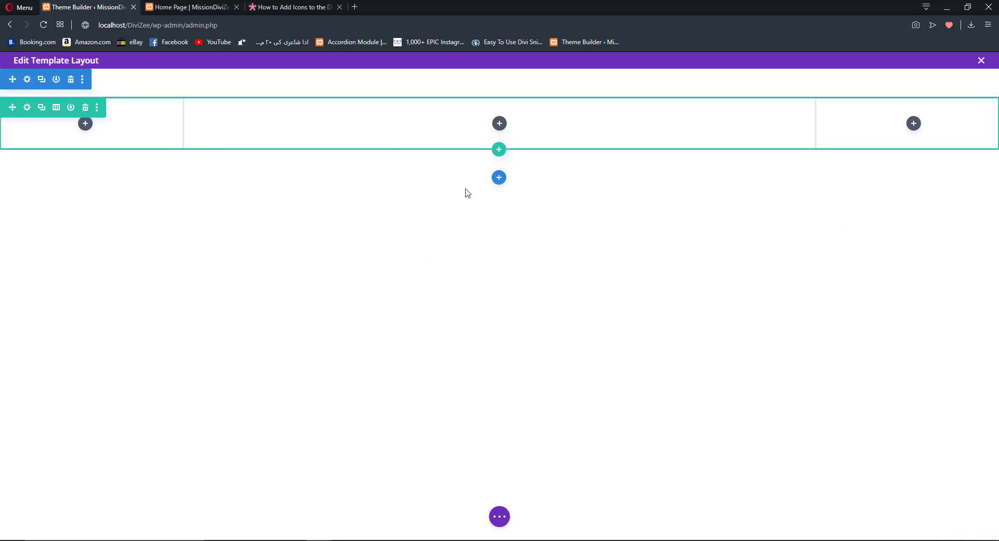
Give the header section a dark navy background from the recent colors and save the section settings.
left_click(25, 80)
left_click(666, 281)
scroll(728, 301, "down", 2)
left_click(784, 308)
left_click(696, 289)
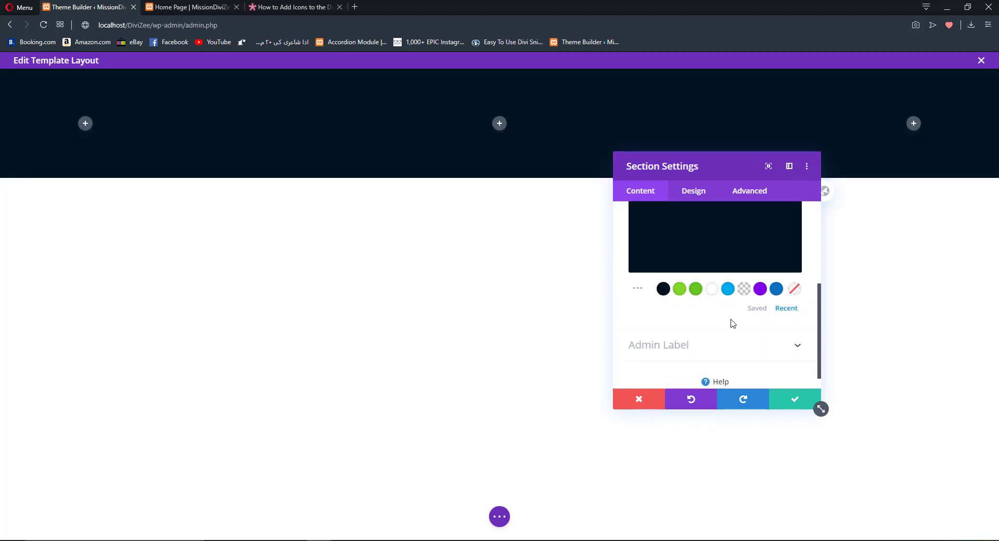
left_click(793, 400)
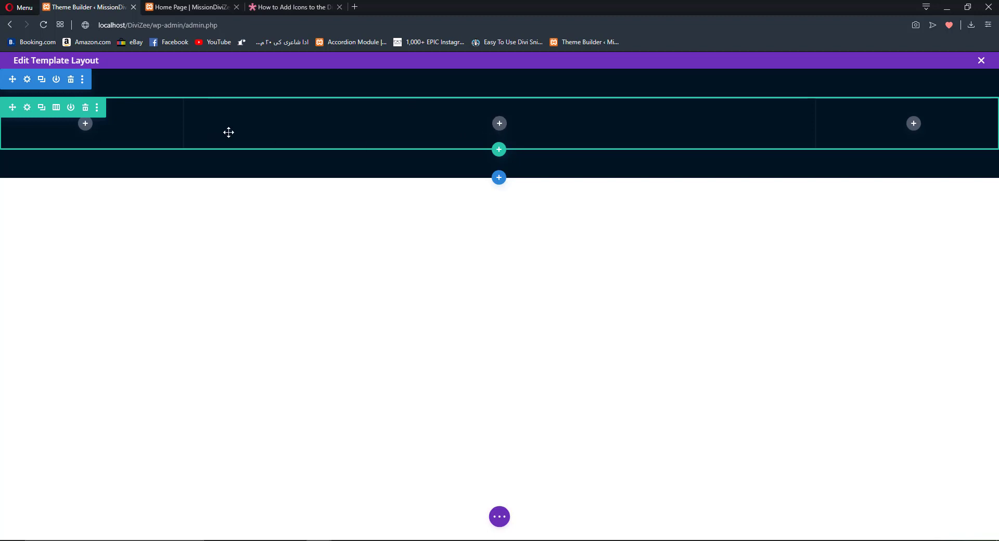
Insert a Menu module into the row's wide middle column.
left_click(500, 123)
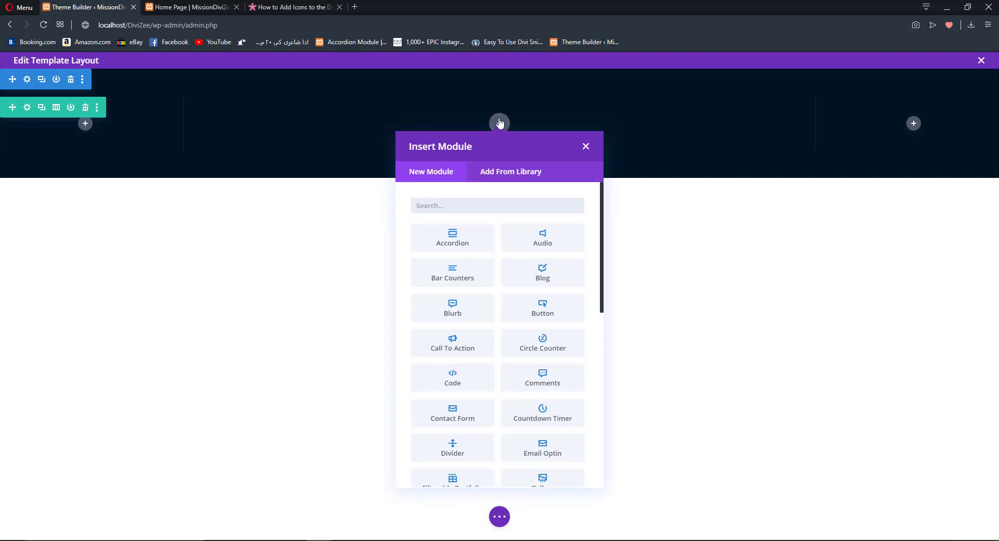
type("menu")
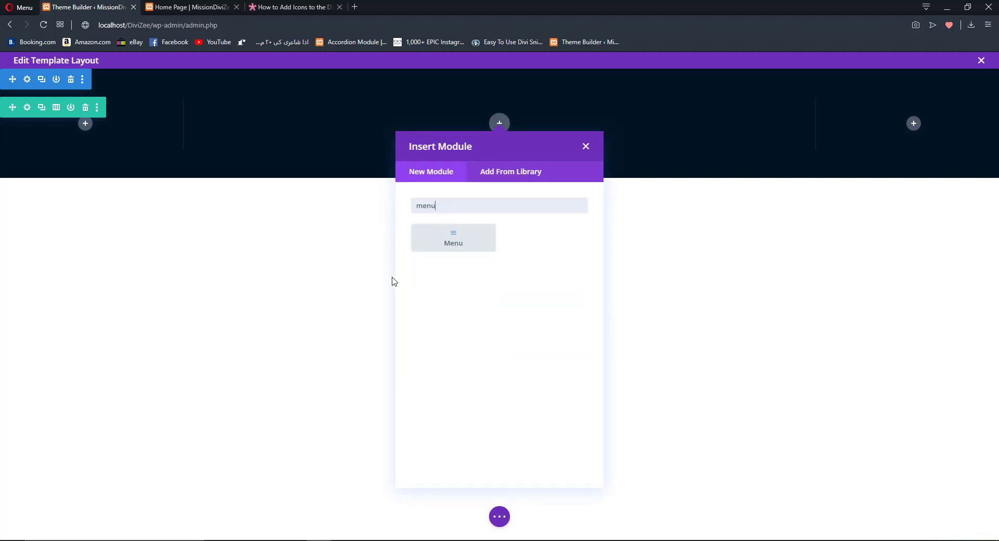
left_click(439, 238)
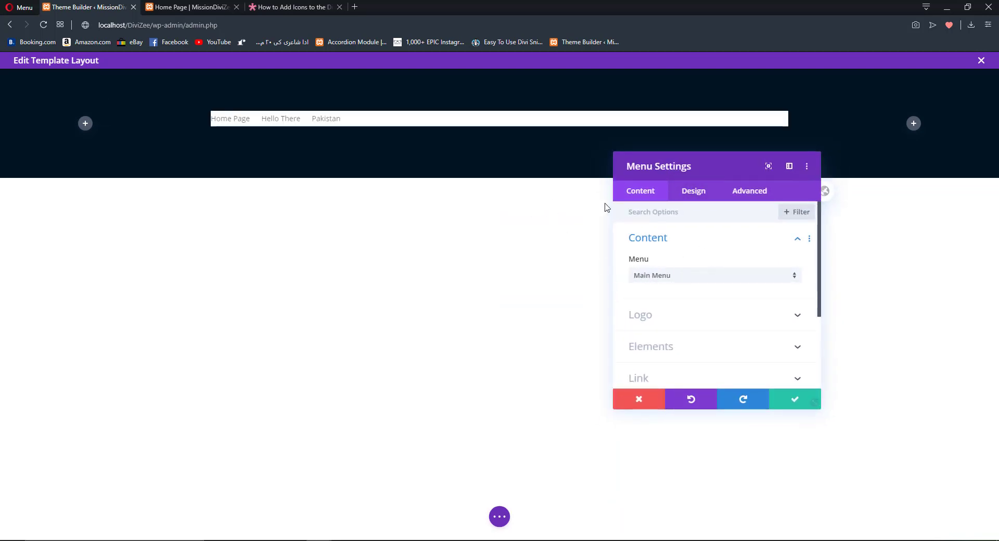
Set the menu module's logo to the INNER image logo_01.png from the media library.
scroll(662, 288, "down", 2)
left_click(653, 268)
left_click(714, 292)
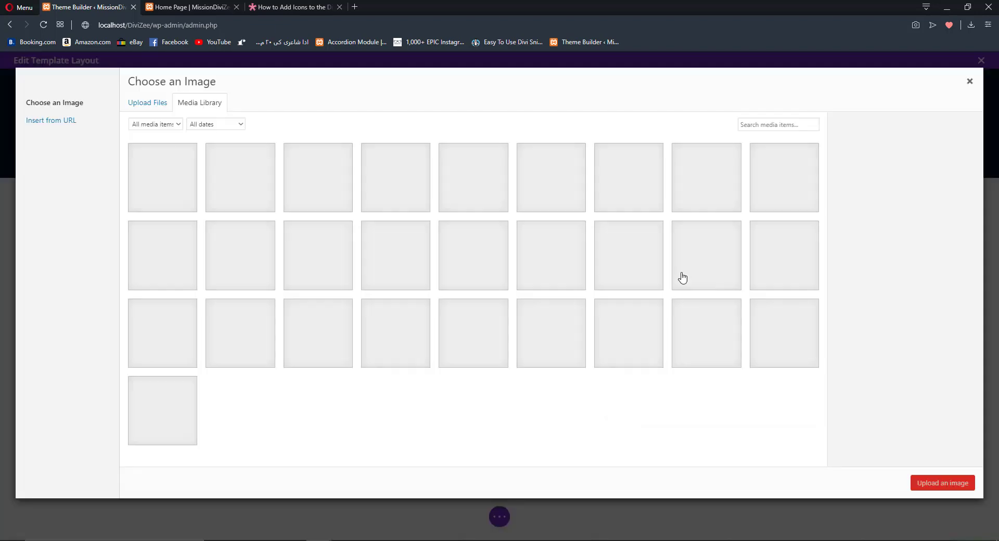
left_click(674, 230)
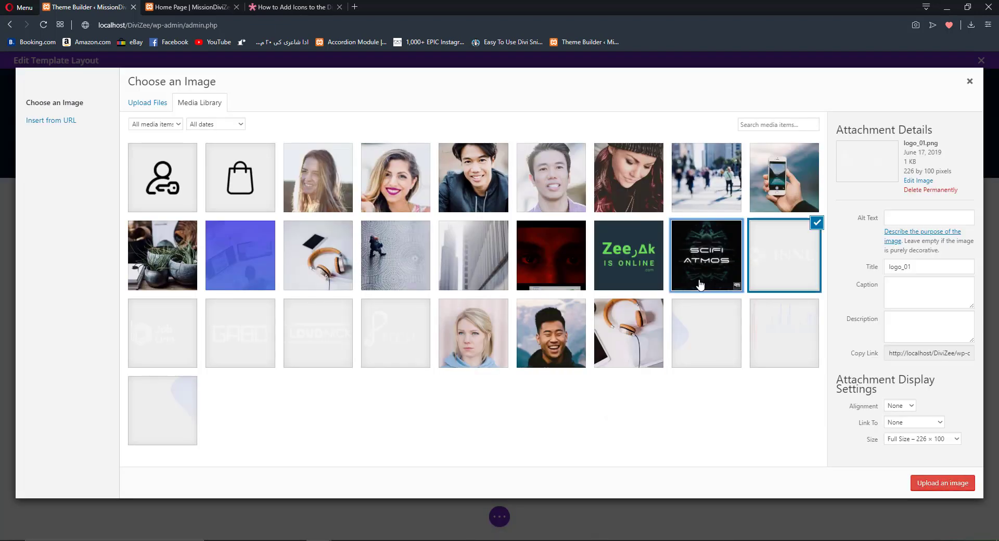
left_click(771, 260)
left_click(942, 483)
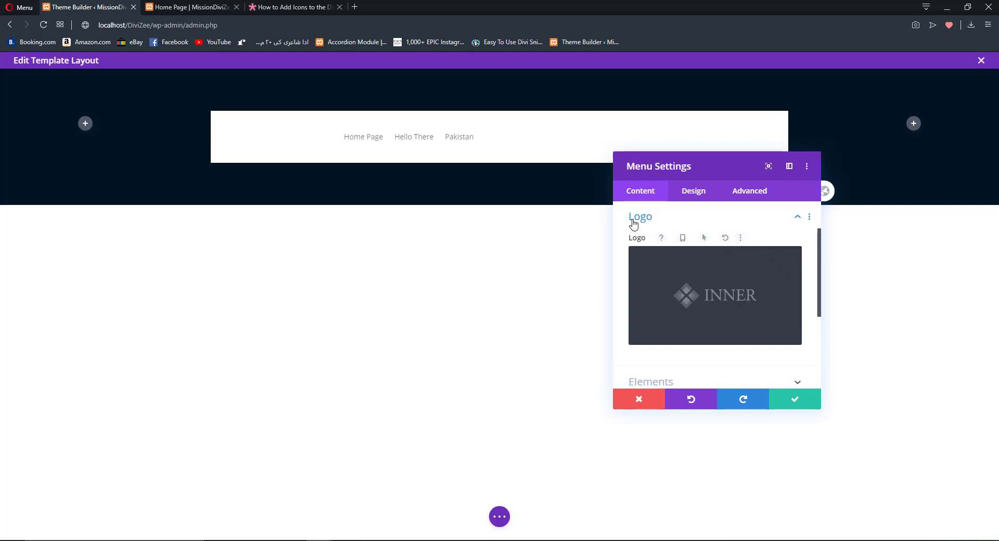
Make the menu module's background transparent instead of white.
scroll(689, 295, "down", 3)
left_click(688, 295)
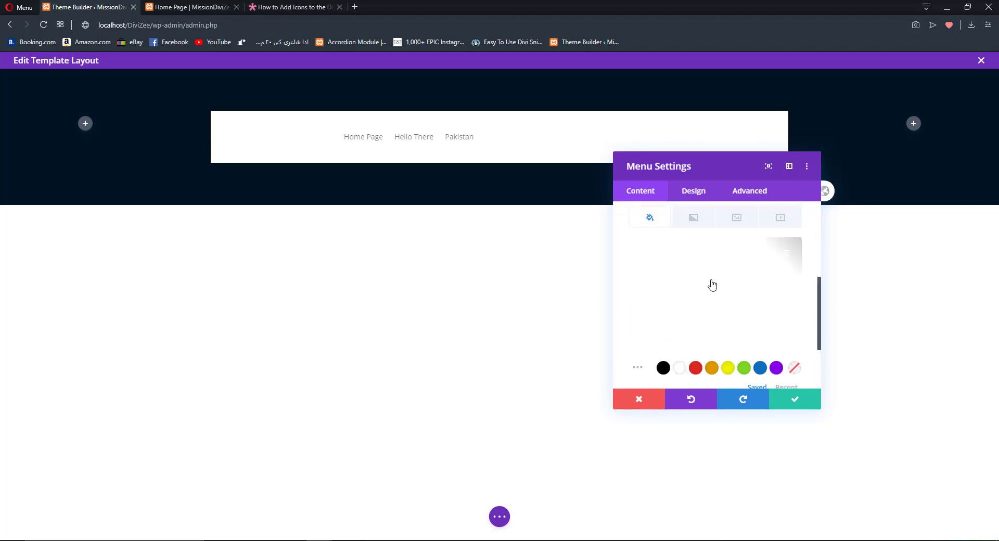
left_click(788, 305)
scroll(764, 310, "down", 2)
left_click(794, 288)
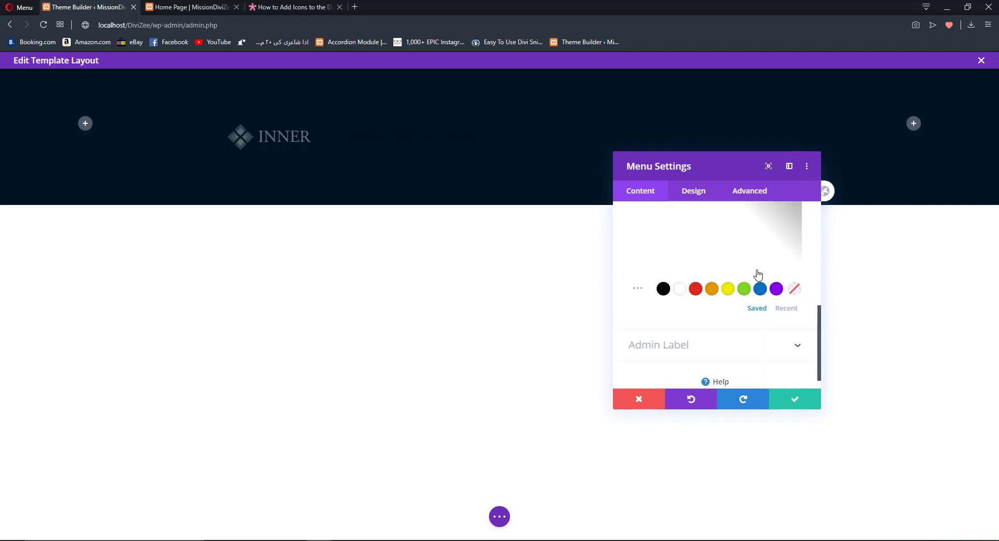
Set the menu module's layout style to Inline Centered Logo.
left_click(706, 194)
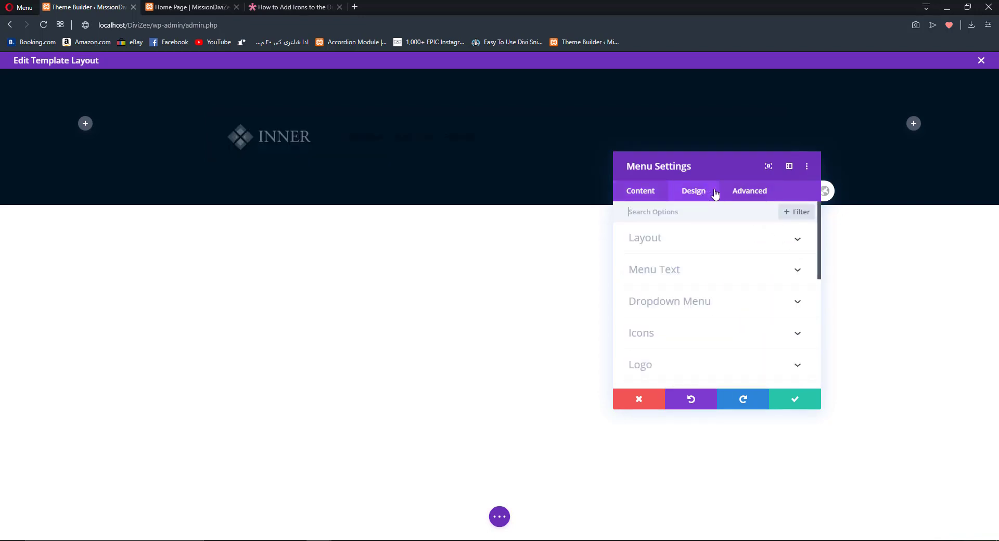
left_click(677, 241)
left_click(654, 276)
left_click(648, 320)
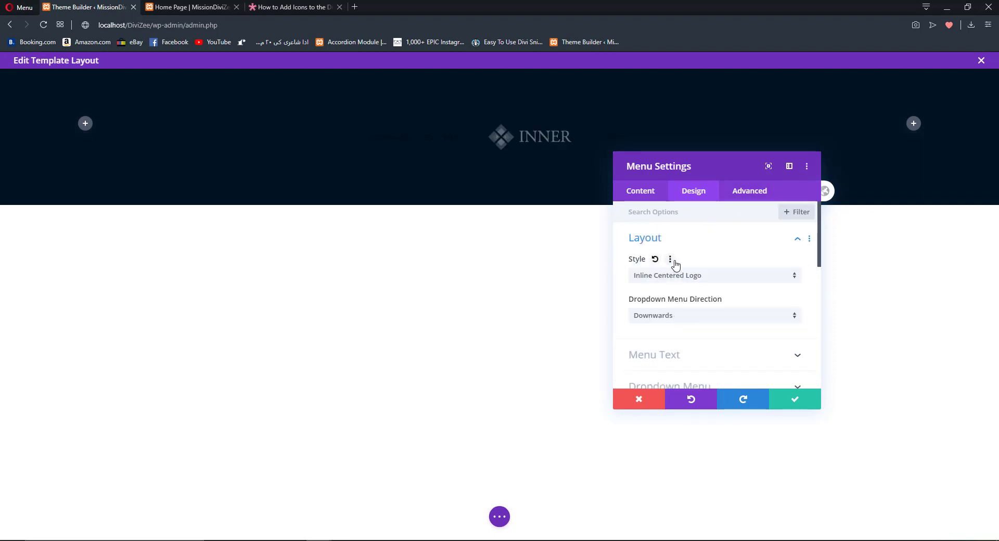
Set the menu's active link color to the first green among the recently used colors.
scroll(718, 266, "down", 2)
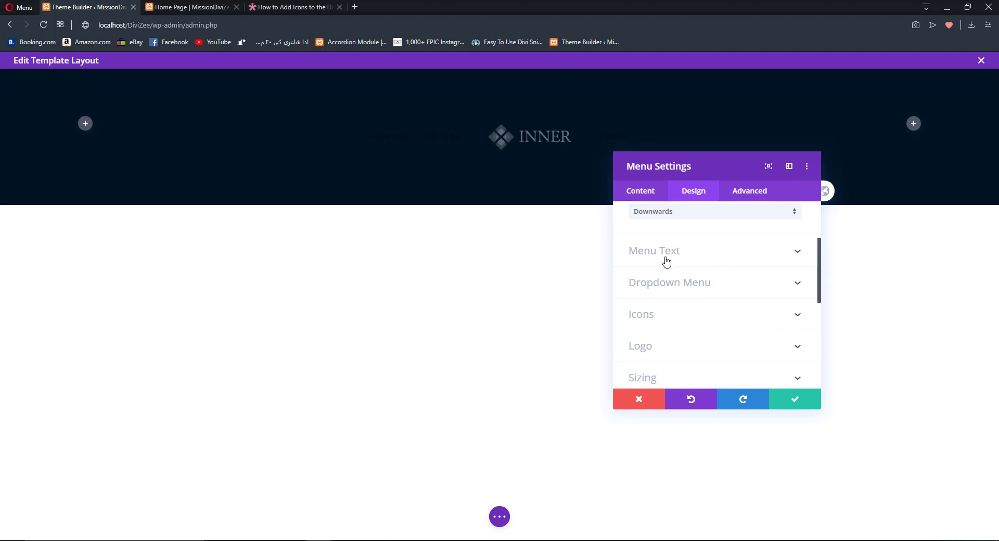
left_click(645, 262)
left_click(786, 282)
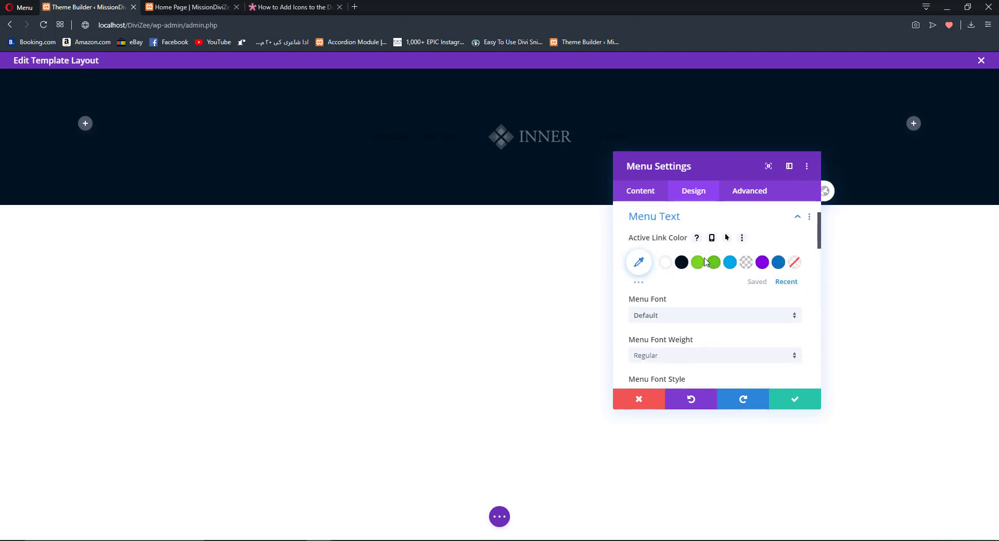
left_click(700, 262)
scroll(692, 257, "down", 2)
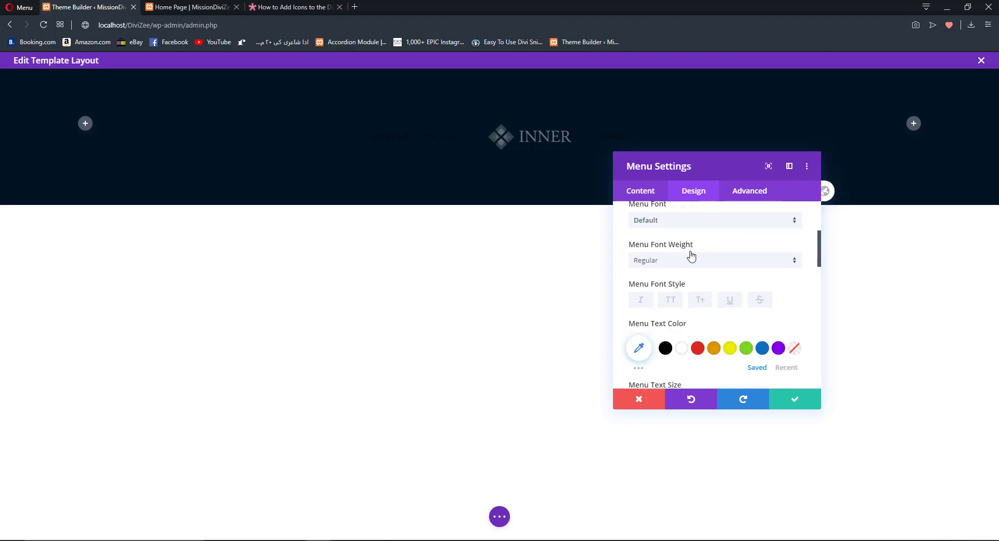
Set the menu font to Lato and the menu text color to white.
left_click(640, 212)
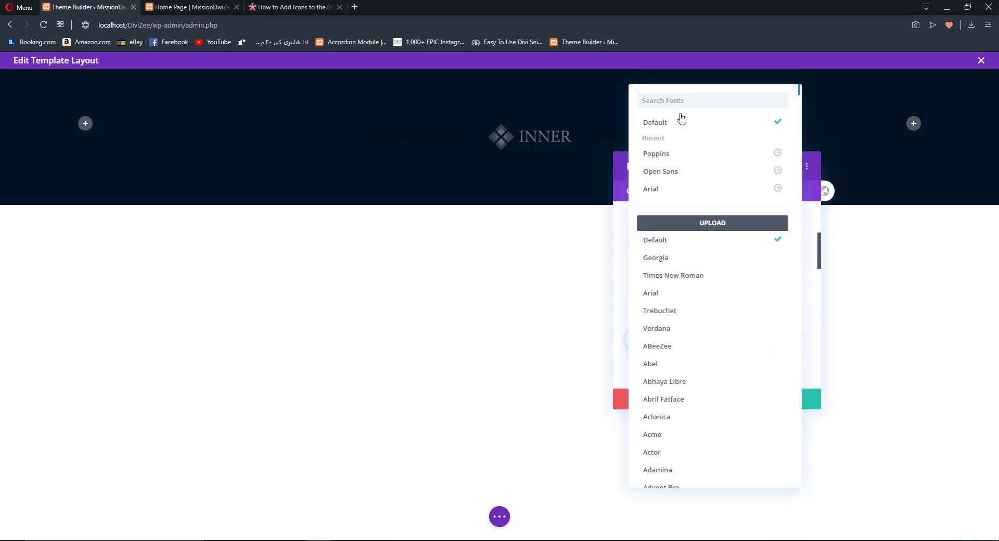
type("lato")
left_click(646, 123)
scroll(661, 261, "down", 1)
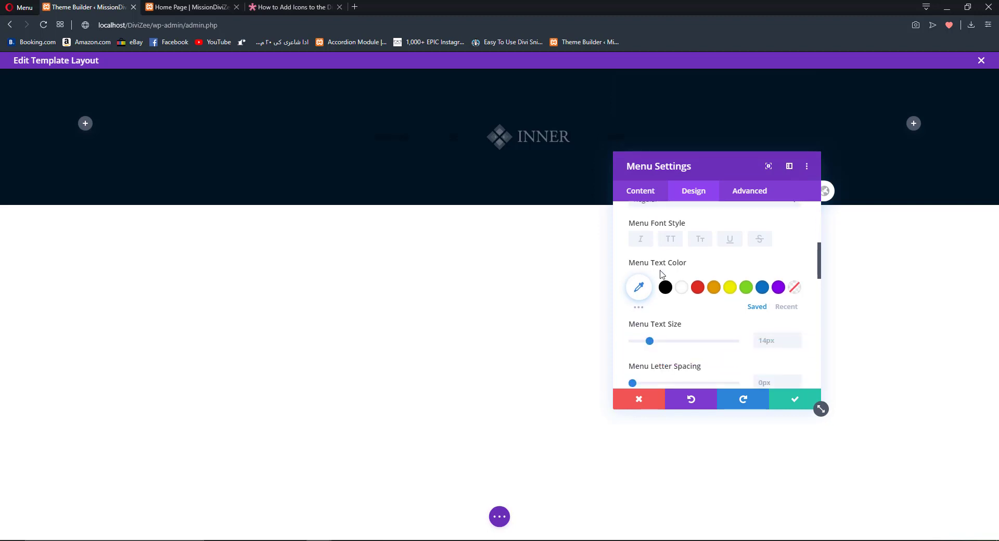
left_click(682, 287)
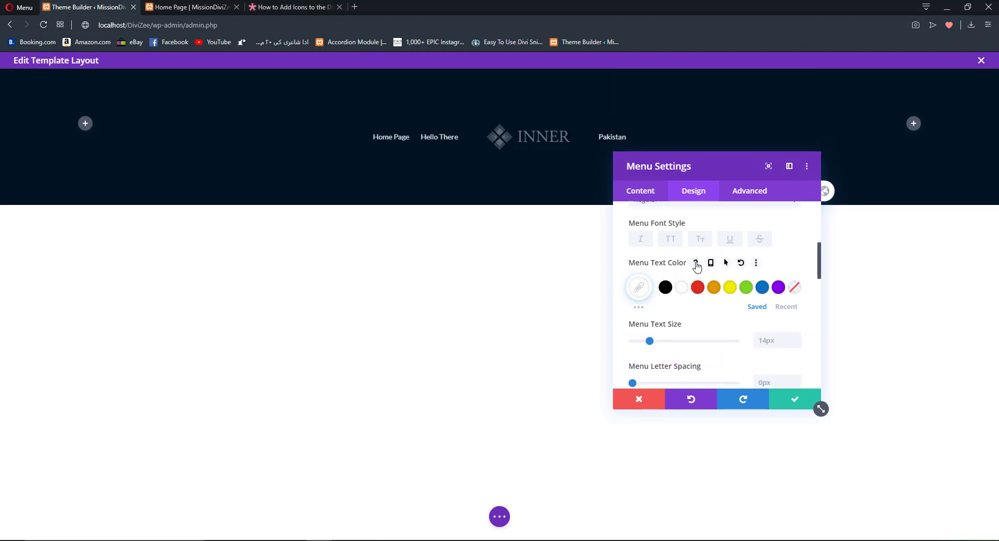
Set the menu text size to 16px and its font weight to Bold.
scroll(702, 271, "down", 1)
left_click(796, 286)
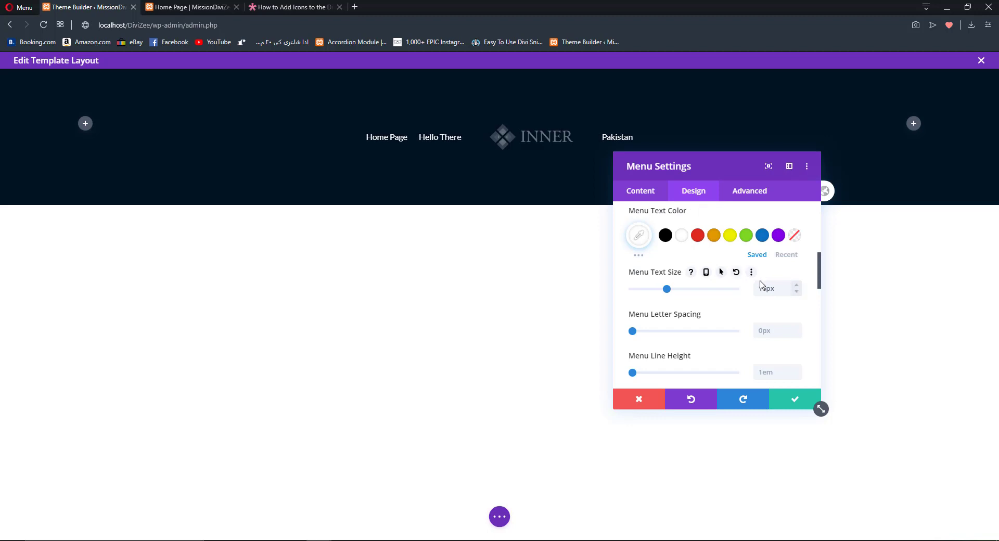
scroll(728, 286, "up", 2)
left_click(659, 252)
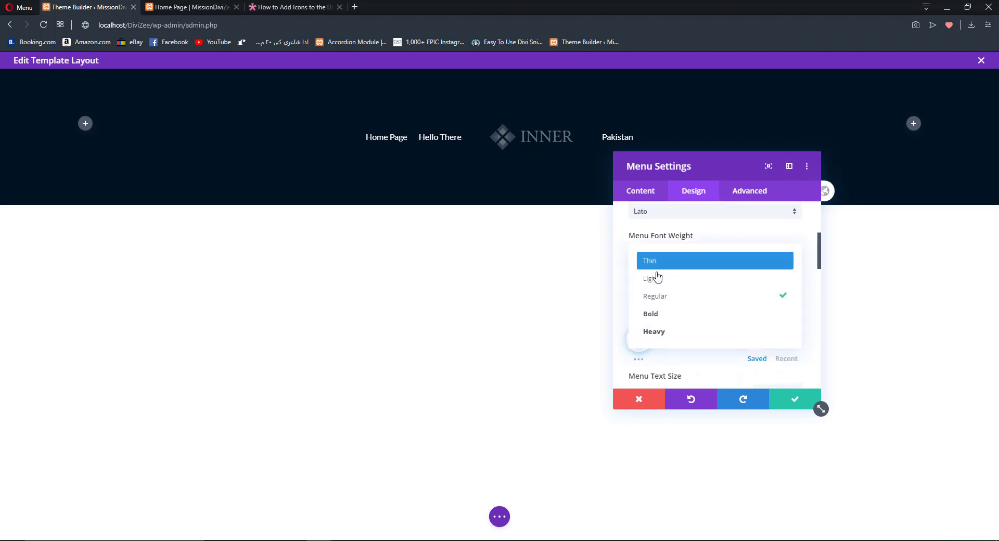
left_click(653, 314)
Increase the menu's letter spacing slightly and save the menu module's settings.
scroll(687, 292, "down", 2)
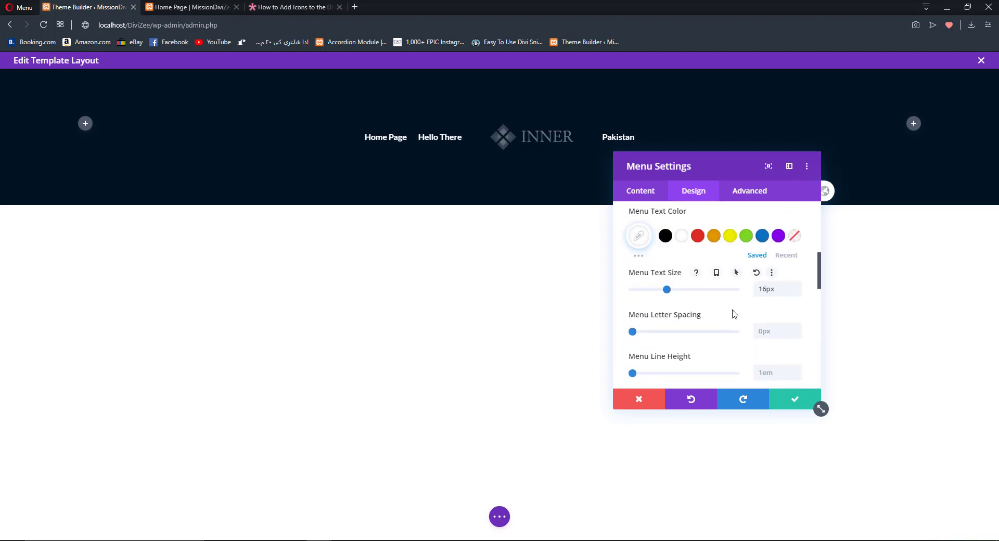
left_click(797, 328)
left_click(797, 329)
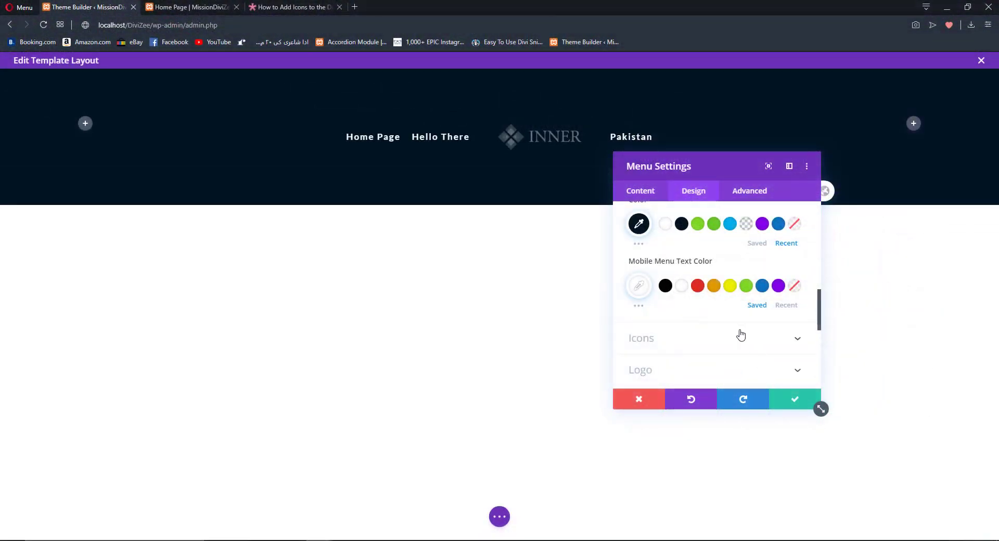
scroll(739, 336, "down", 1)
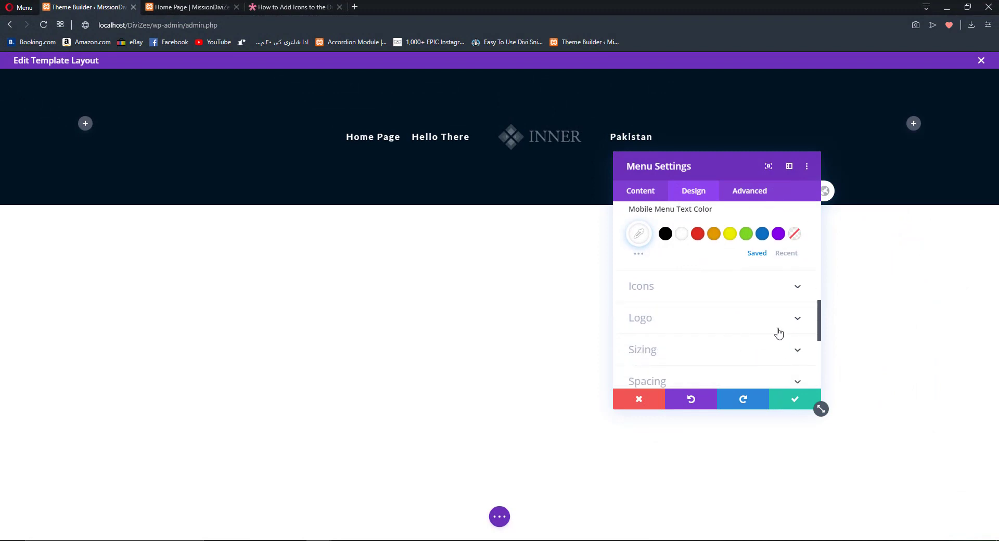
left_click(778, 402)
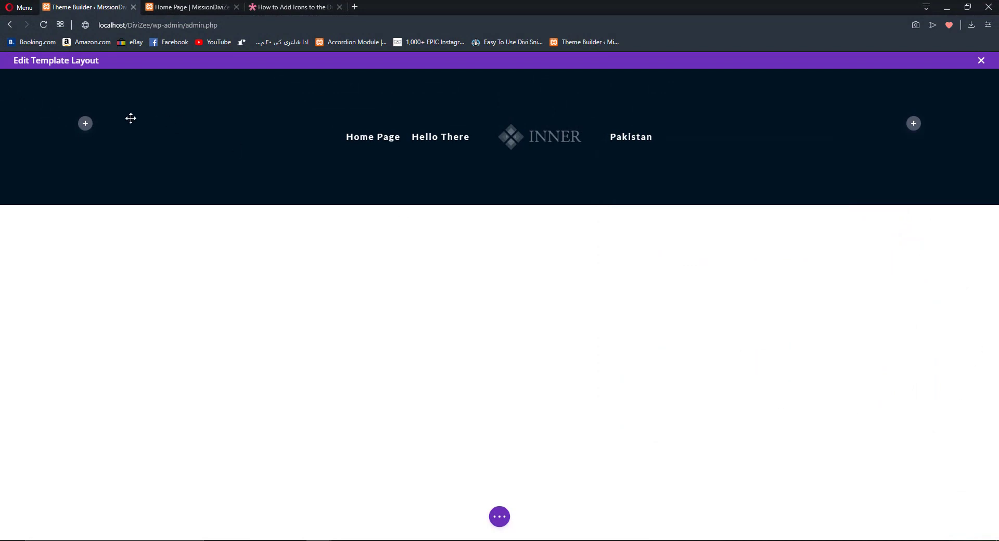
Insert a Text module into the row's narrow first column.
left_click(86, 123)
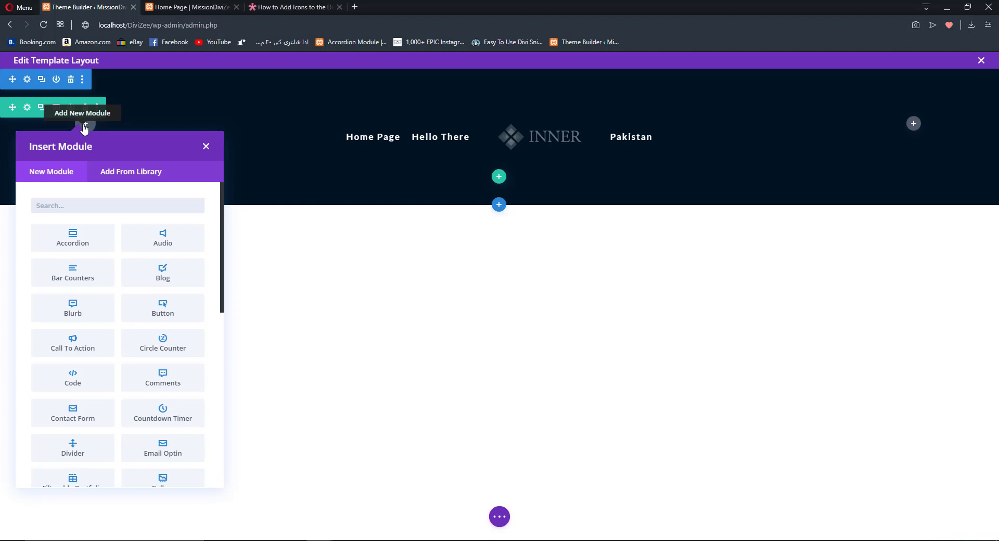
type("text")
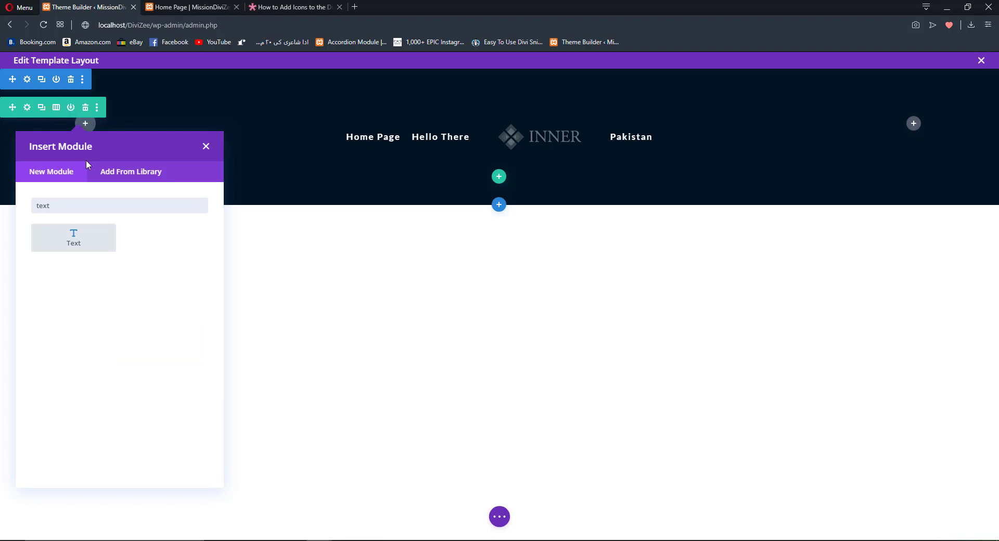
left_click(73, 238)
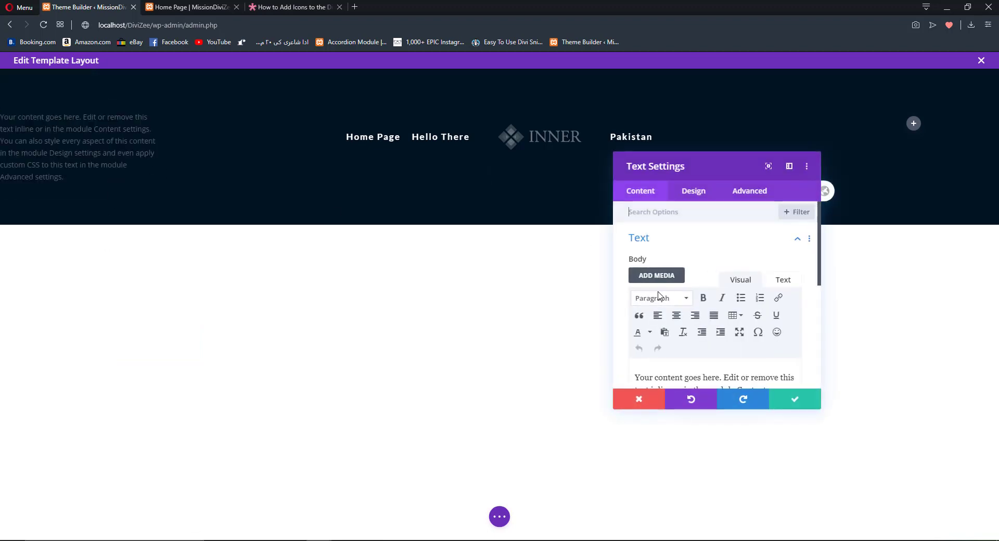
Replace the text module's placeholder body with "Sign In" and format it as Heading 1.
triple_click(715, 376)
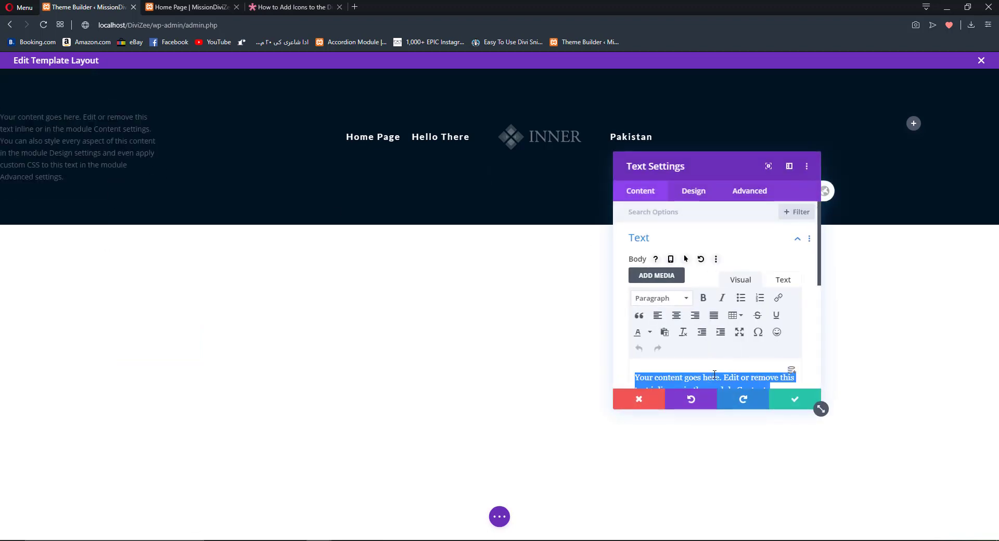
type("Sign In")
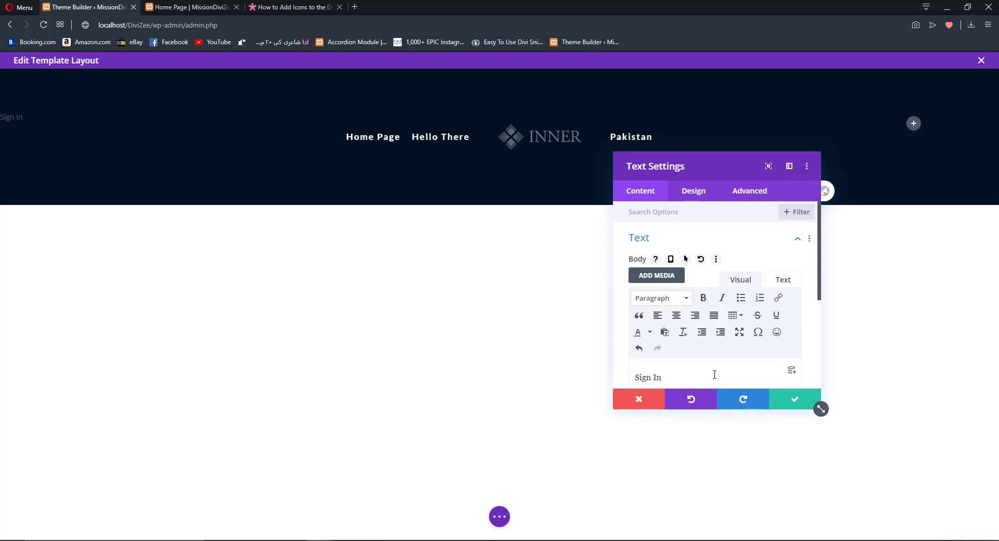
scroll(698, 326, "down", 1)
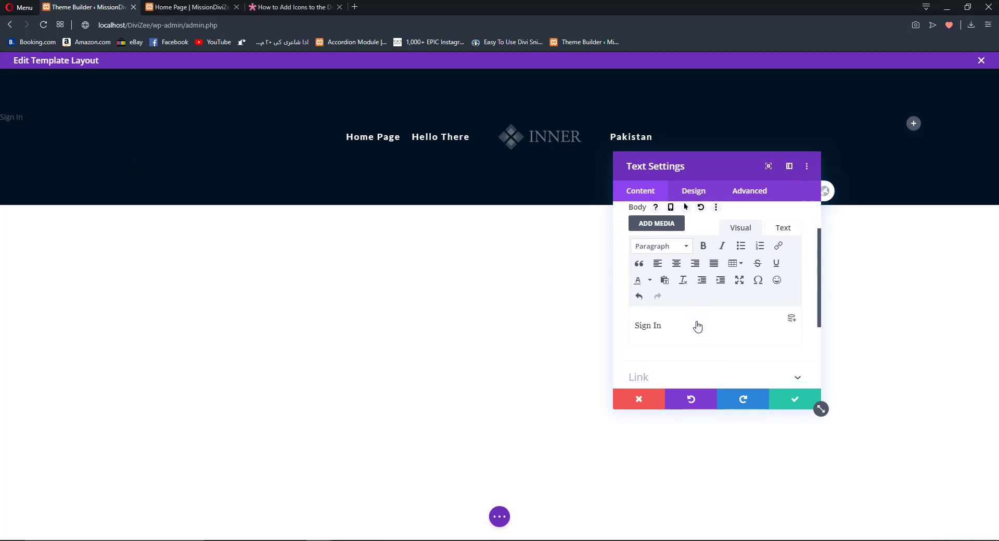
scroll(696, 318, "up", 1)
left_click(664, 298)
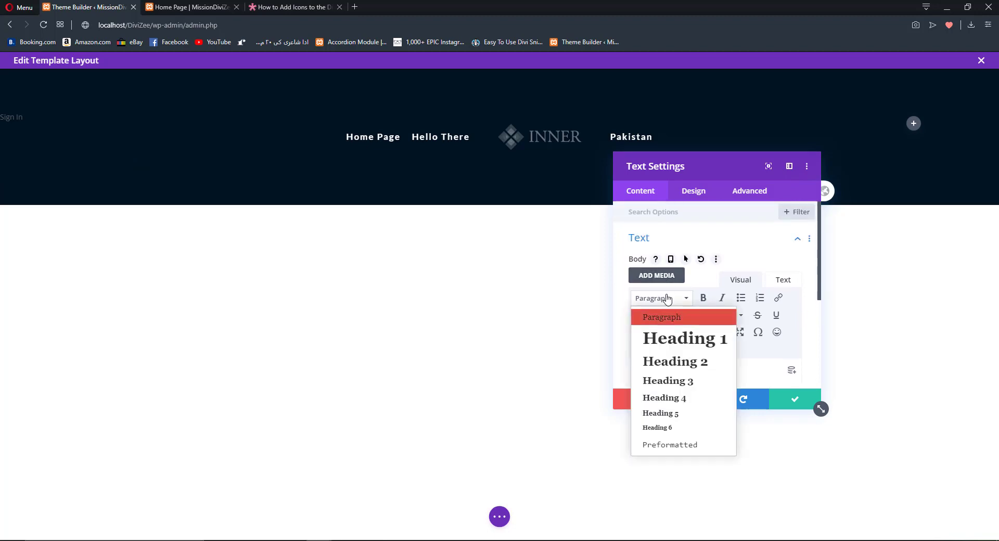
left_click(667, 340)
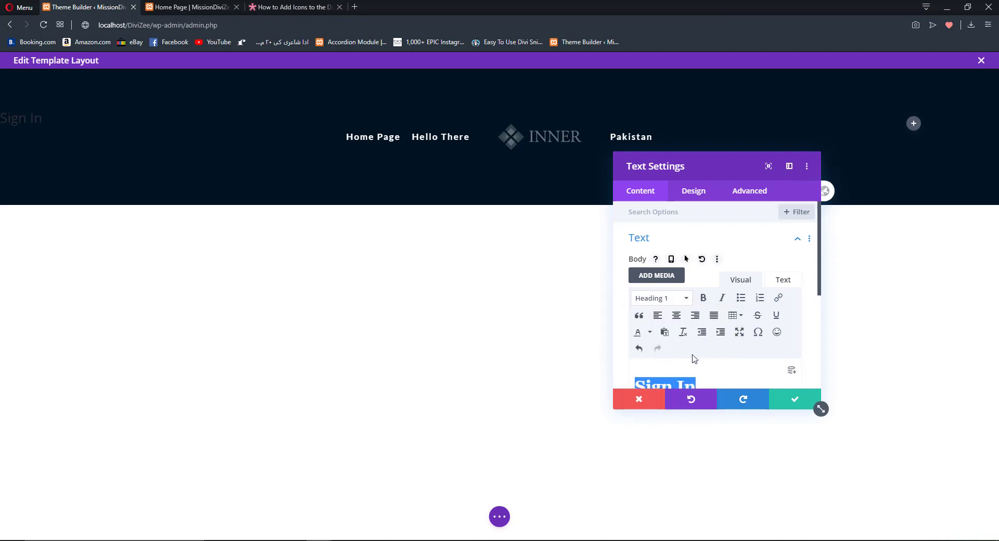
scroll(688, 360, "down", 1)
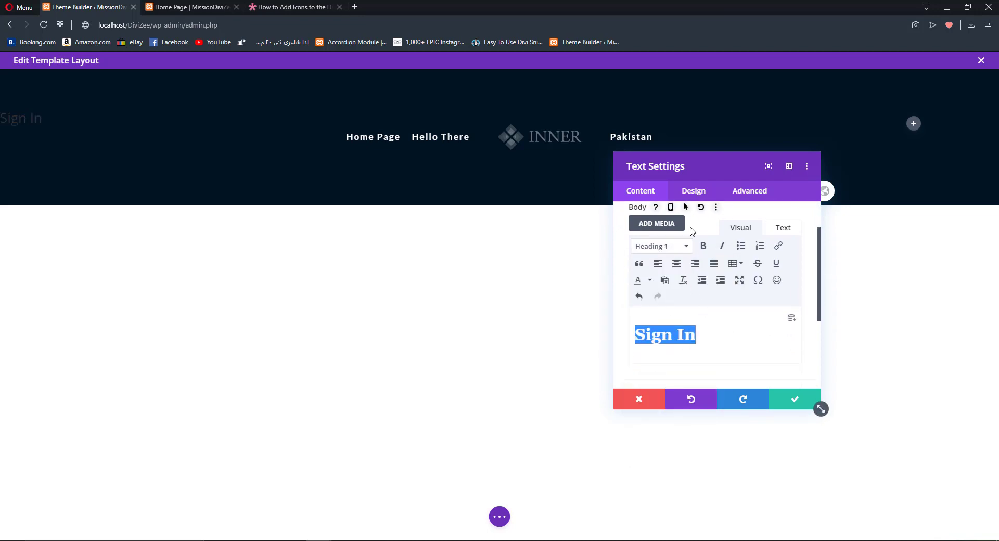
Set the Sign In module's H1 heading font to Poppins.
left_click(691, 191)
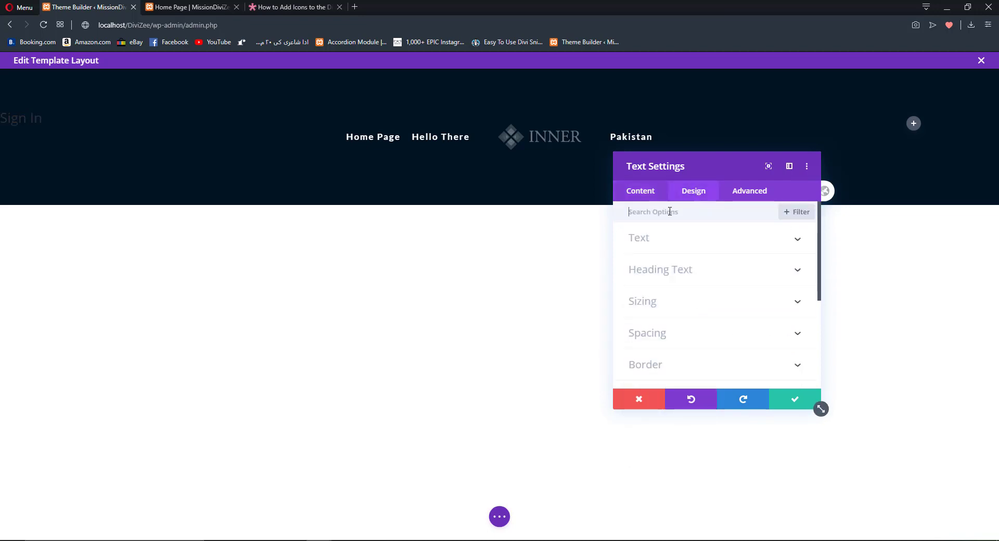
left_click(663, 274)
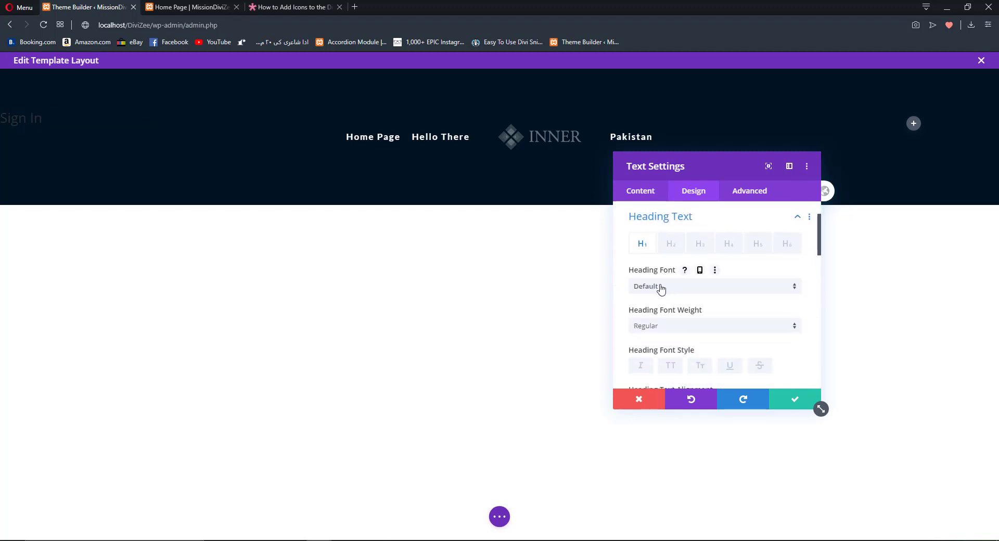
left_click(660, 289)
left_click(667, 171)
Center the Sign In heading, color it white with a text size of 31px, and save the module.
scroll(687, 250, "down", 3)
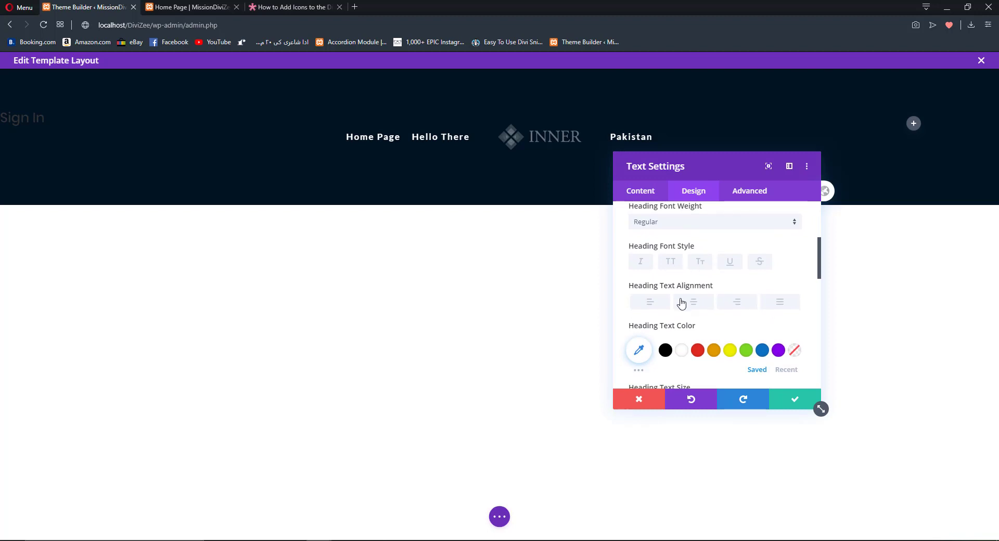
scroll(689, 271, "down", 3)
left_click(687, 254)
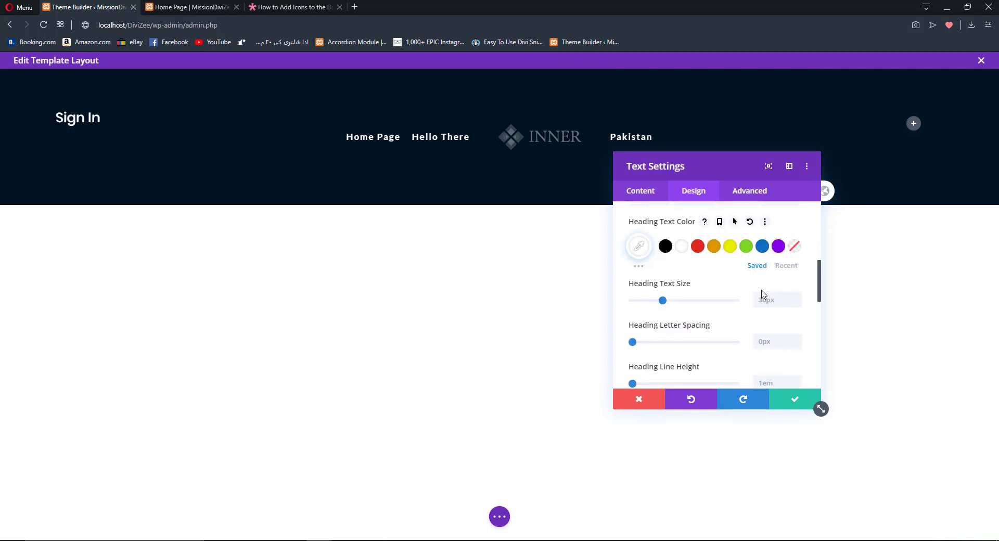
left_click(796, 297)
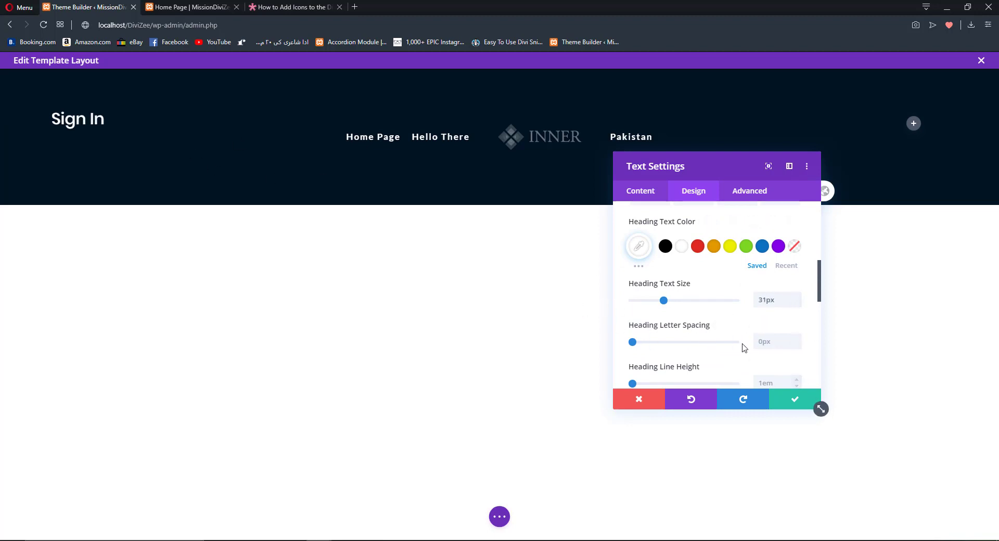
scroll(685, 283, "up", 5)
left_click(804, 409)
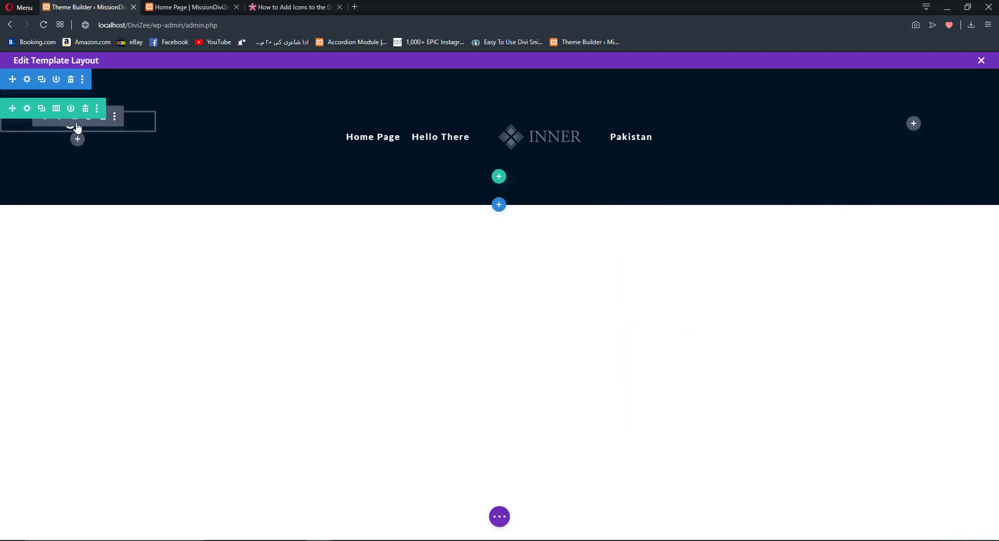
Duplicate the Sign In text module into the row's last column and change the copy's text to "Shop".
left_click(75, 123)
left_click_drag(47, 164, 896, 135)
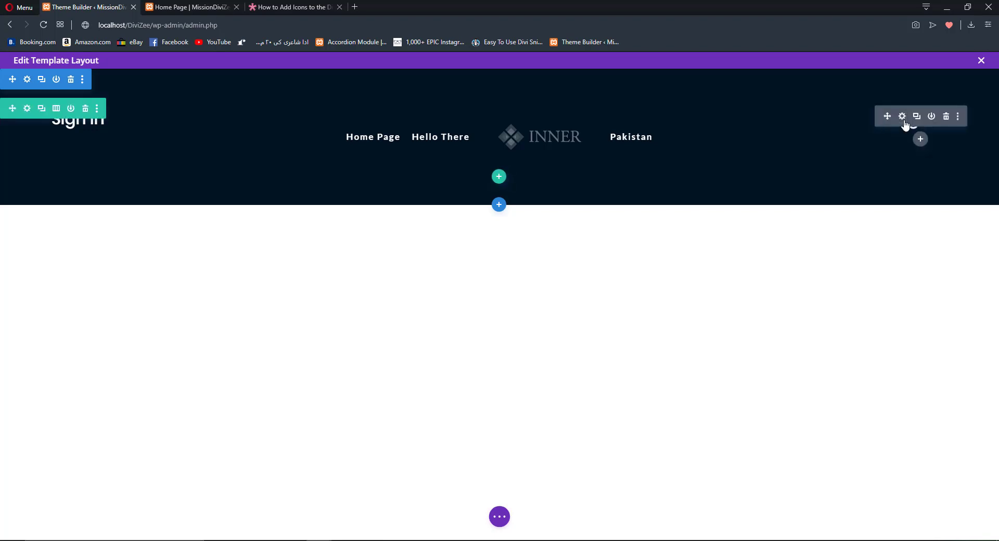
left_click(901, 115)
left_click(708, 364)
key("ctrl+a")
type("Shop")
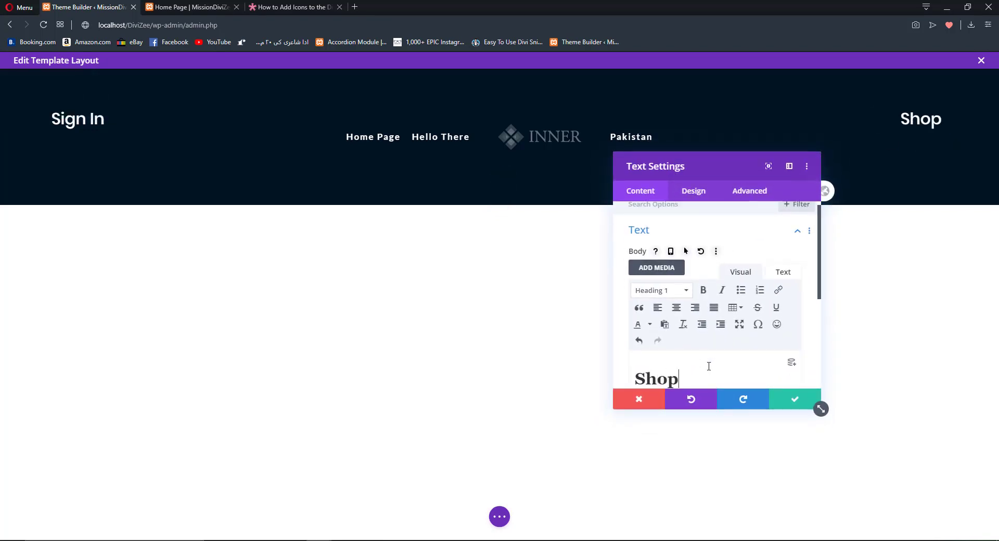
left_click(794, 399)
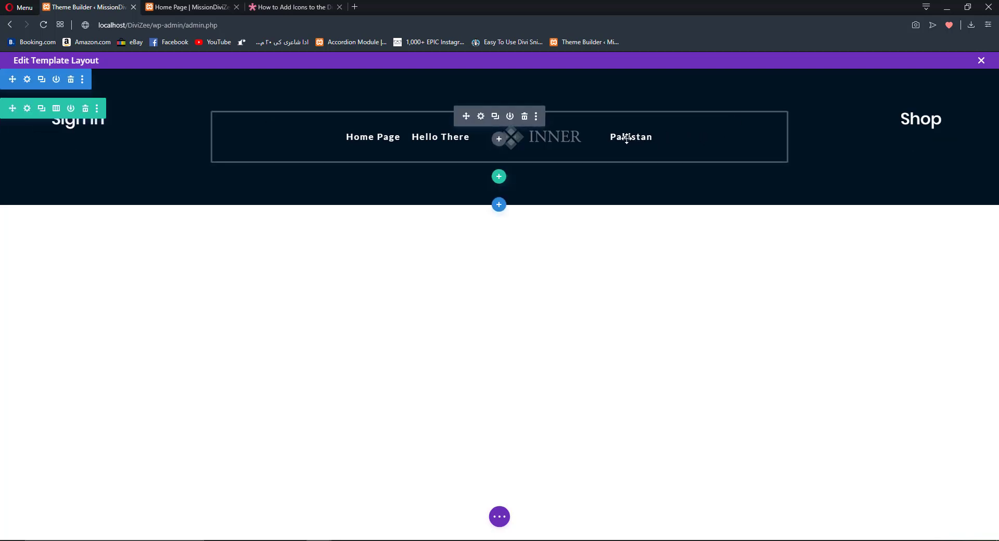
left_click(27, 109)
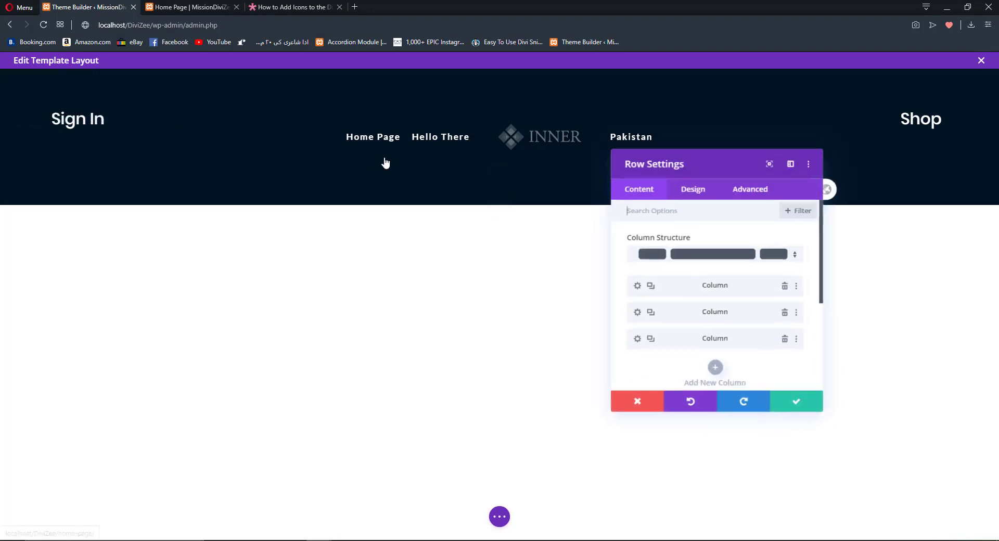
left_click(639, 285)
scroll(699, 249, "down", 1)
scroll(715, 243, "up", 1)
left_click(706, 272)
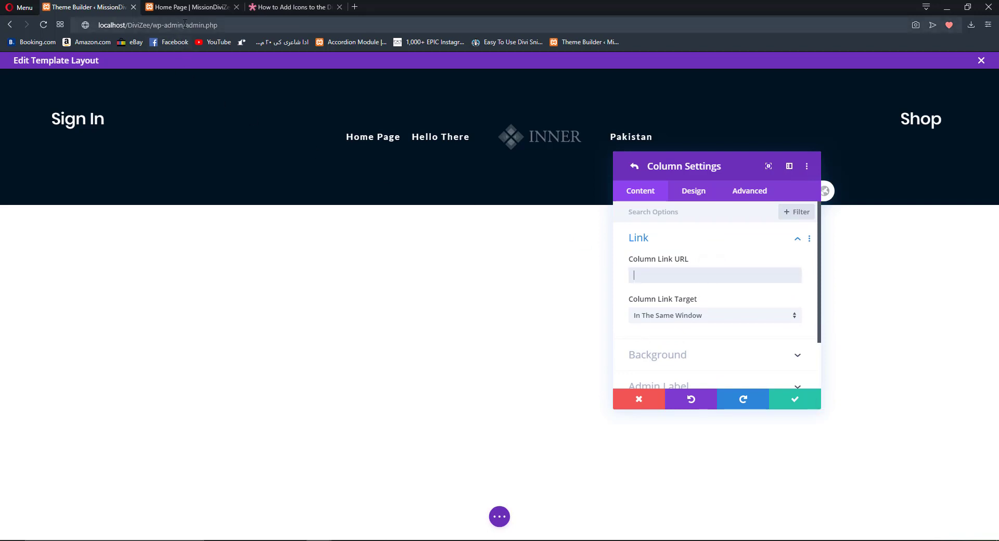
left_click_drag(185, 25, 42, 38)
key("ctrl+c")
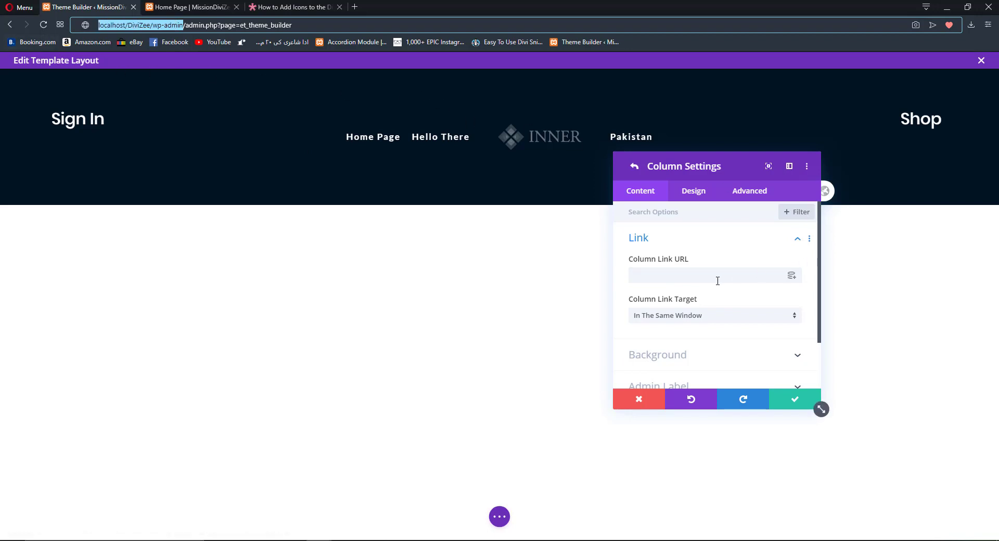
left_click(715, 277)
key("ctrl+v")
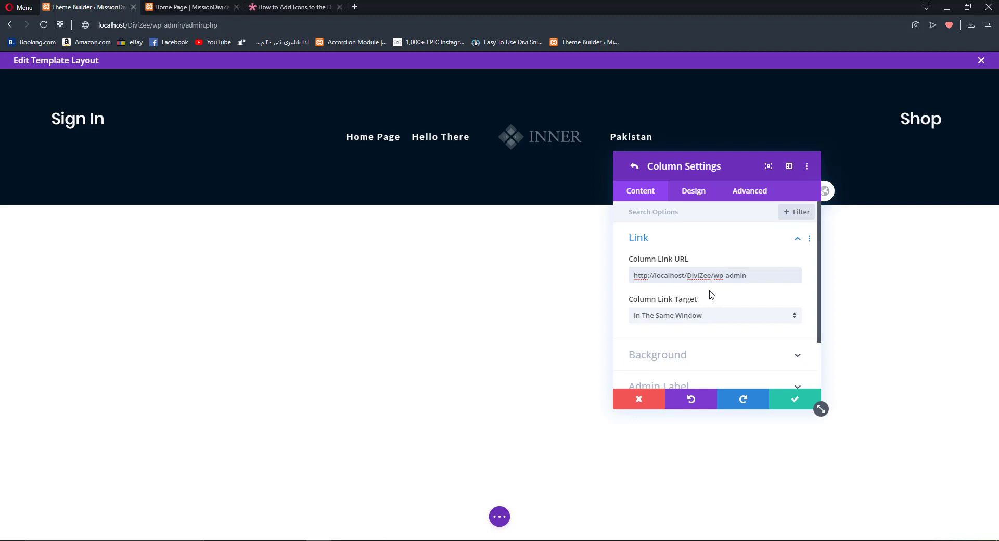
scroll(684, 295, "down", 1)
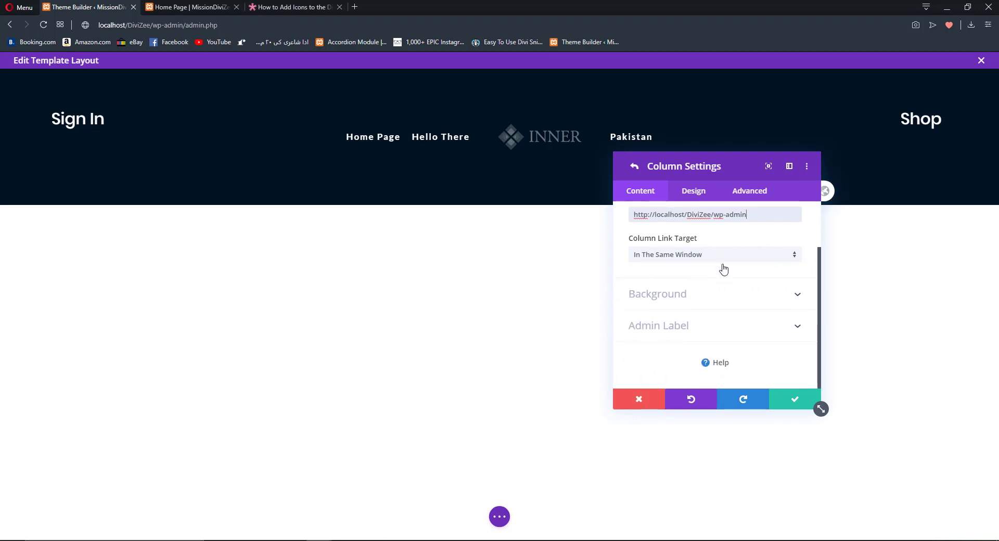
Enable hover options for the Sign In column's background and set its desktop background color to light green.
left_click(698, 309)
scroll(700, 289, "down", 1)
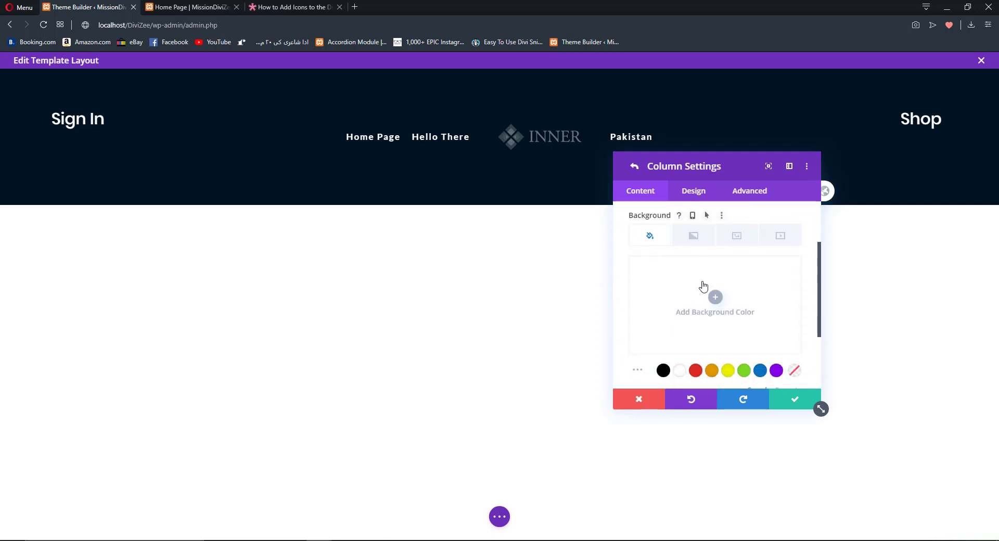
scroll(715, 291, "up", 2)
left_click(709, 289)
scroll(718, 254, "down", 1)
scroll(704, 265, "down", 3)
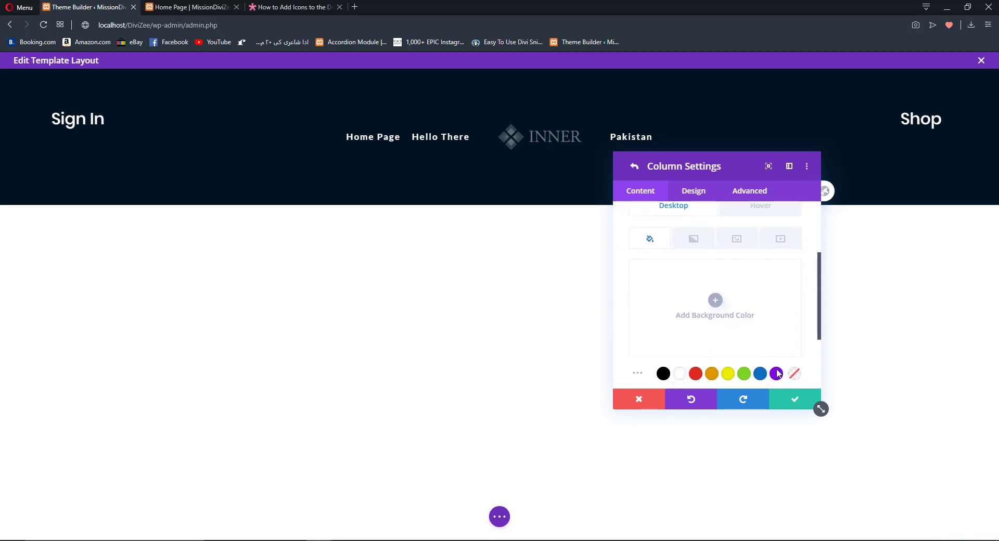
left_click(787, 342)
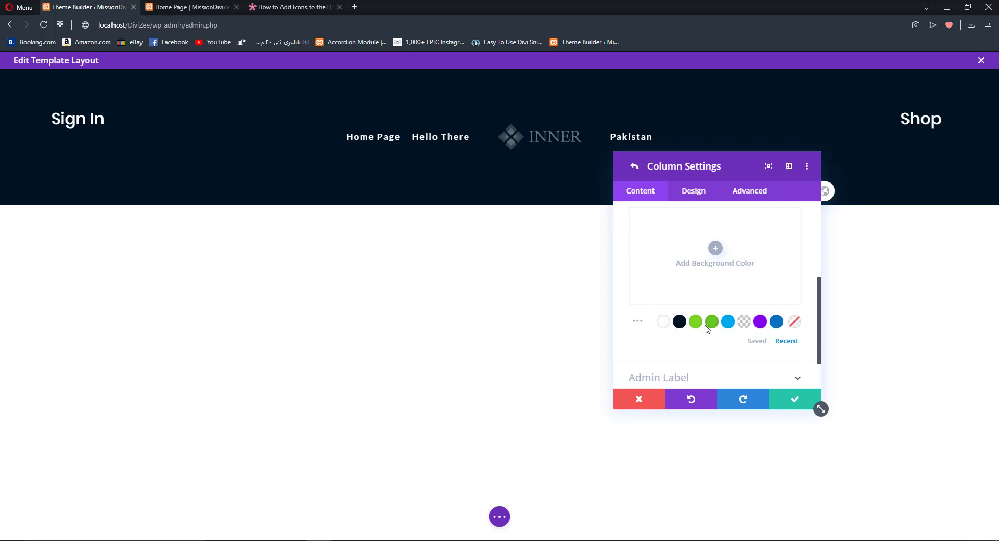
left_click(697, 322)
Set the Sign In column's hover background color to the darker green.
scroll(728, 286, "up", 2)
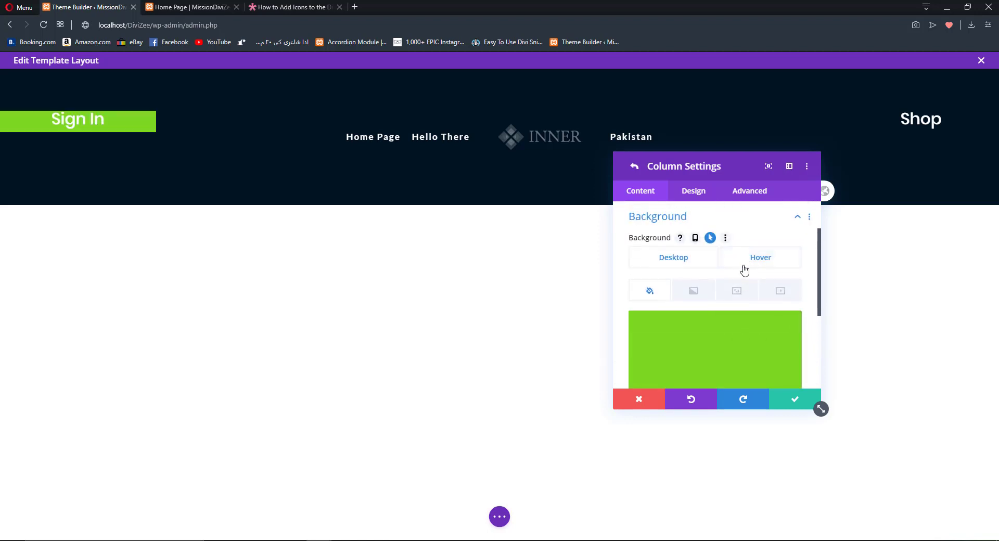
scroll(734, 286, "down", 3)
left_click(711, 322)
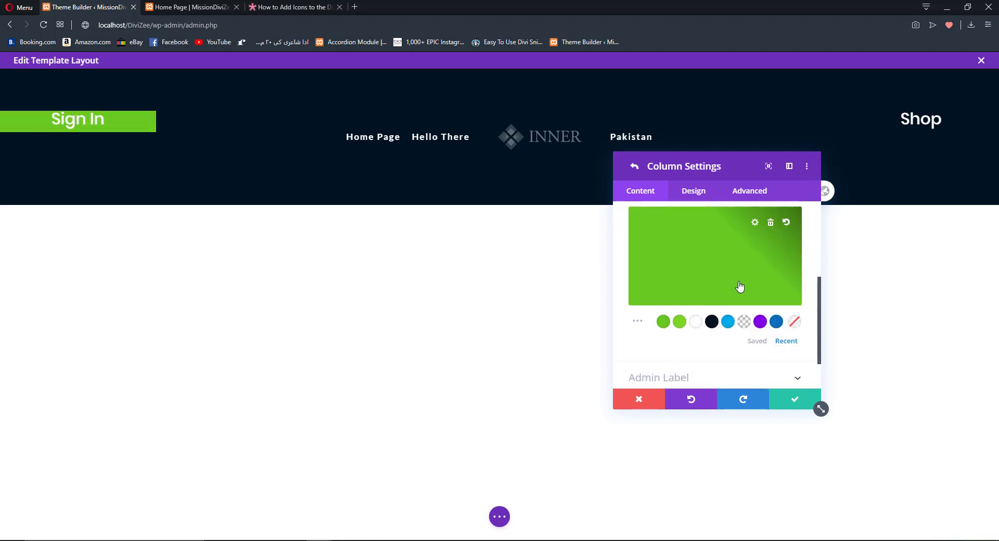
scroll(713, 268, "down", 1)
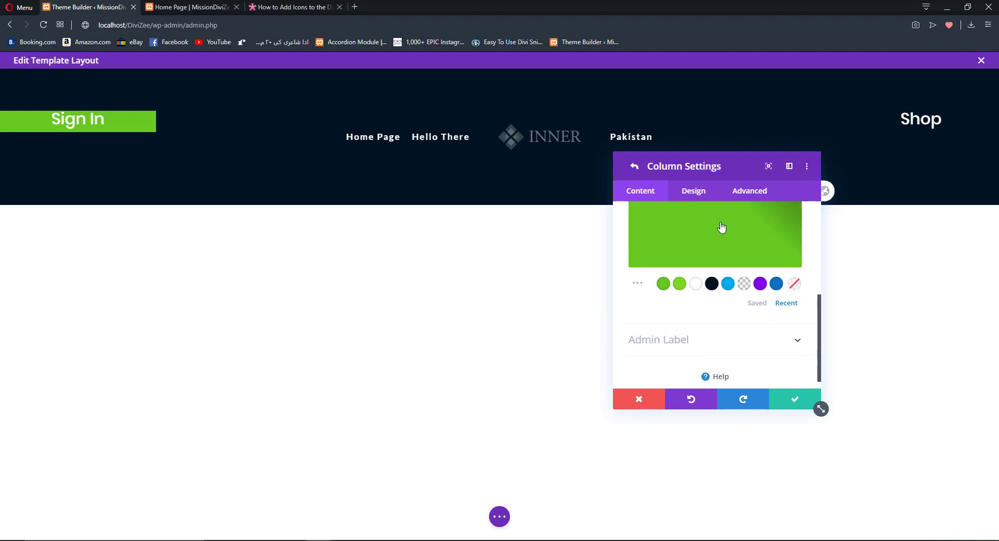
Give the Sign In column linked top and bottom padding of 38px and return to the row settings.
scroll(721, 227, "up", 3)
left_click(694, 193)
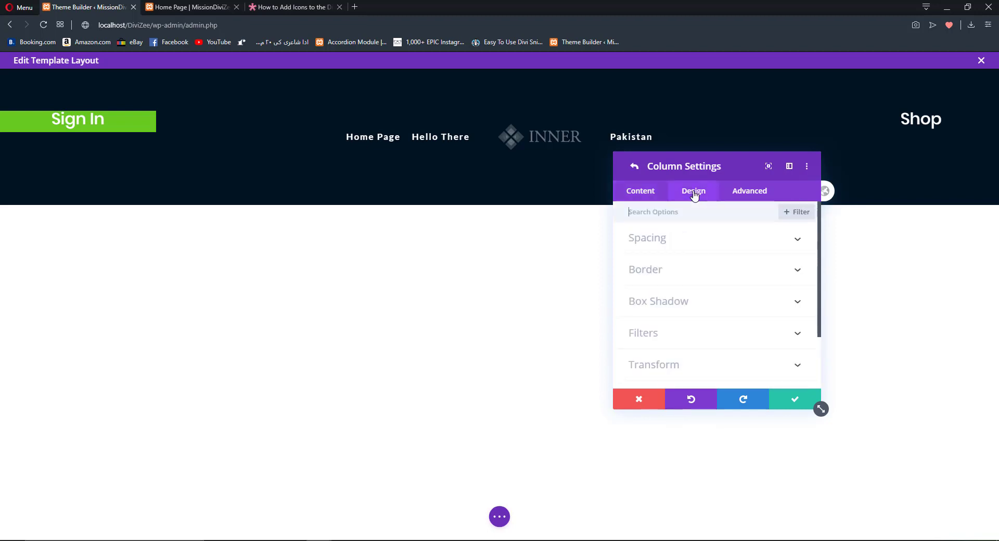
left_click(664, 241)
left_click(647, 272)
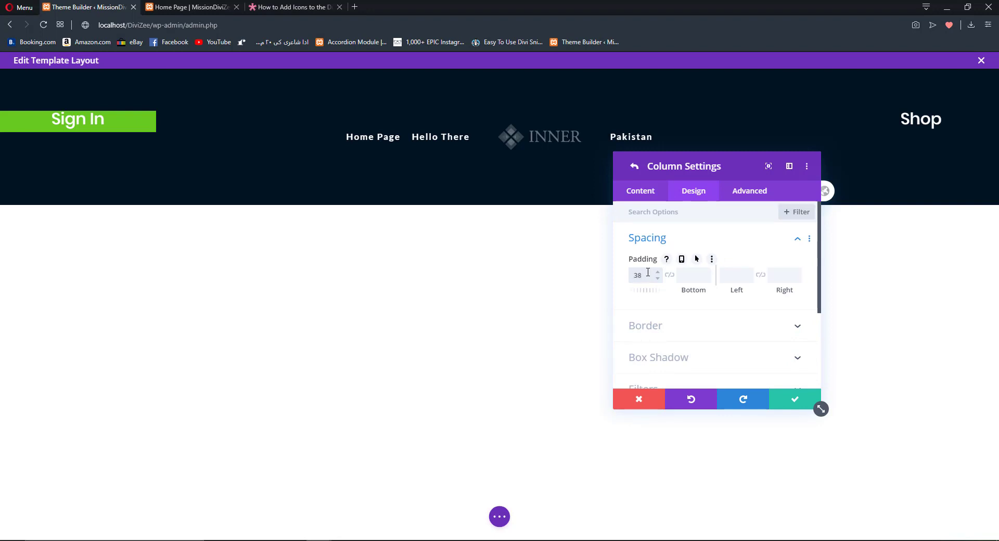
type("38")
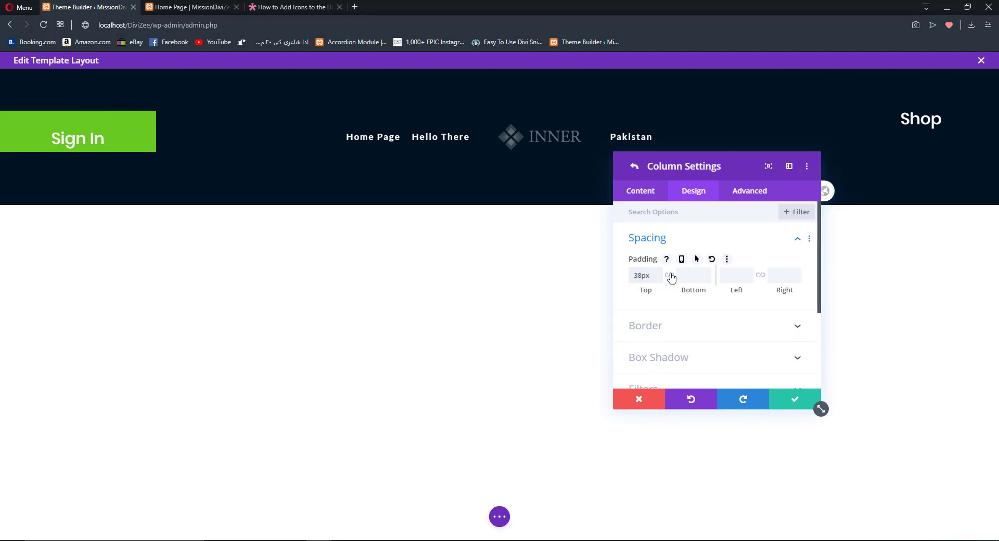
left_click(669, 275)
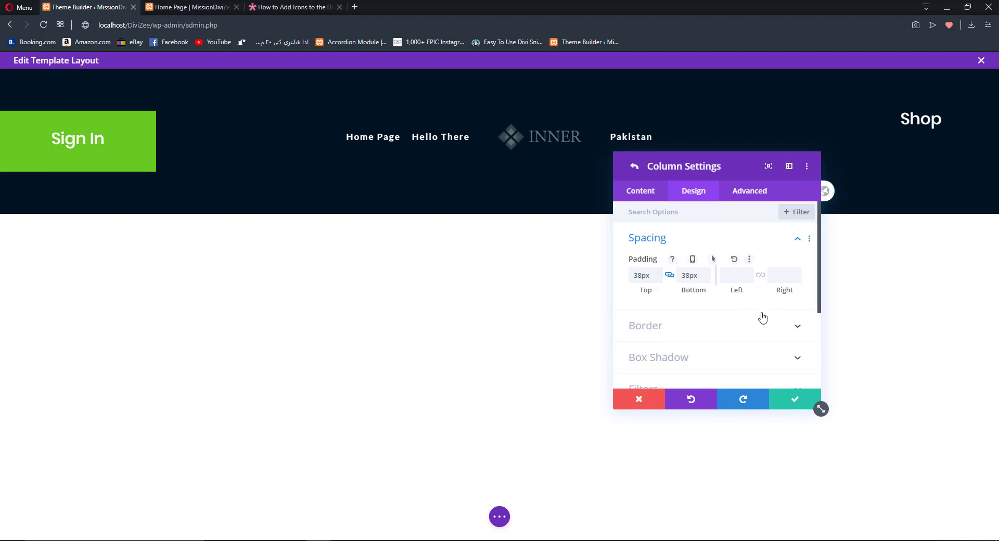
left_click(634, 166)
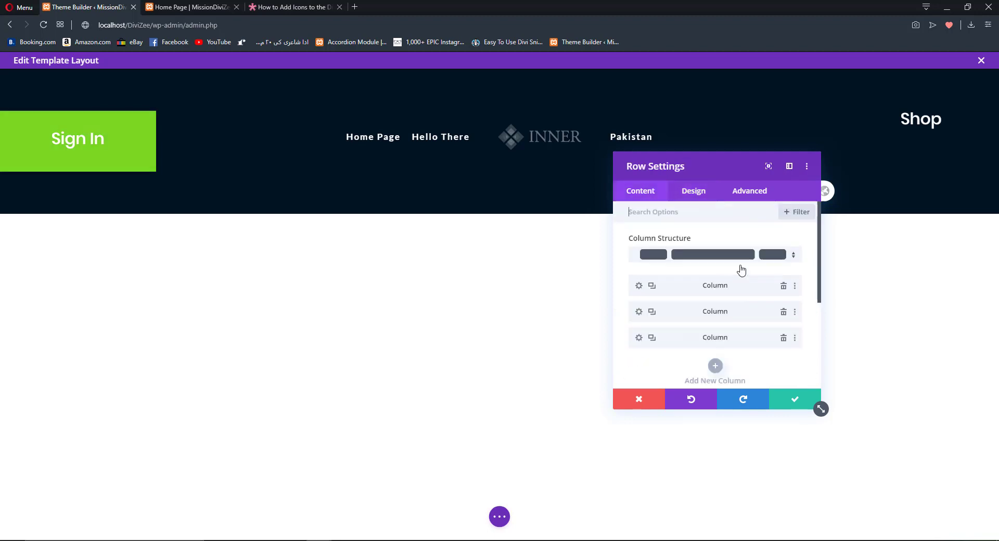
Copy the first column's item styles and paste them onto the row's last column.
scroll(695, 265, "down", 2)
left_click(695, 264)
right_click(704, 232)
right_click(703, 230)
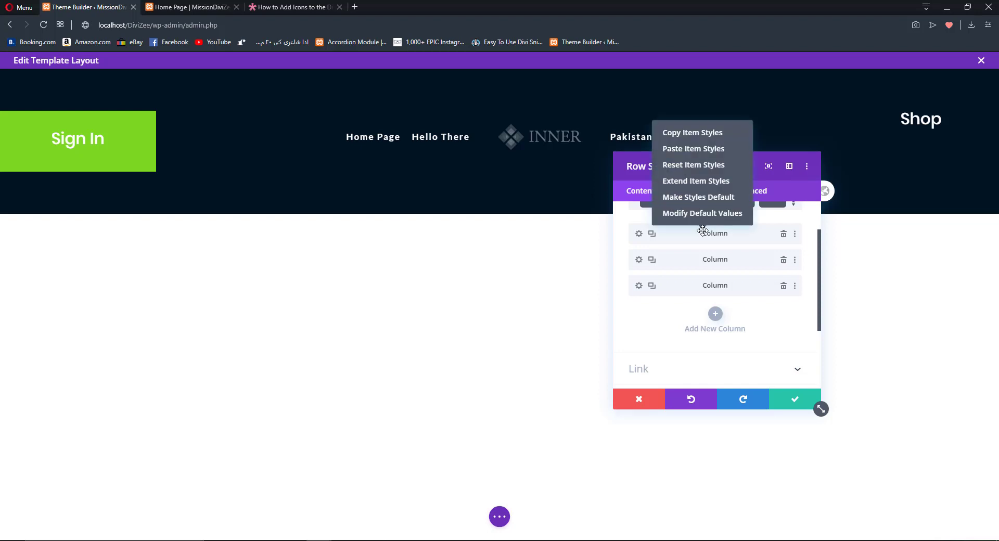
left_click(692, 133)
right_click(699, 285)
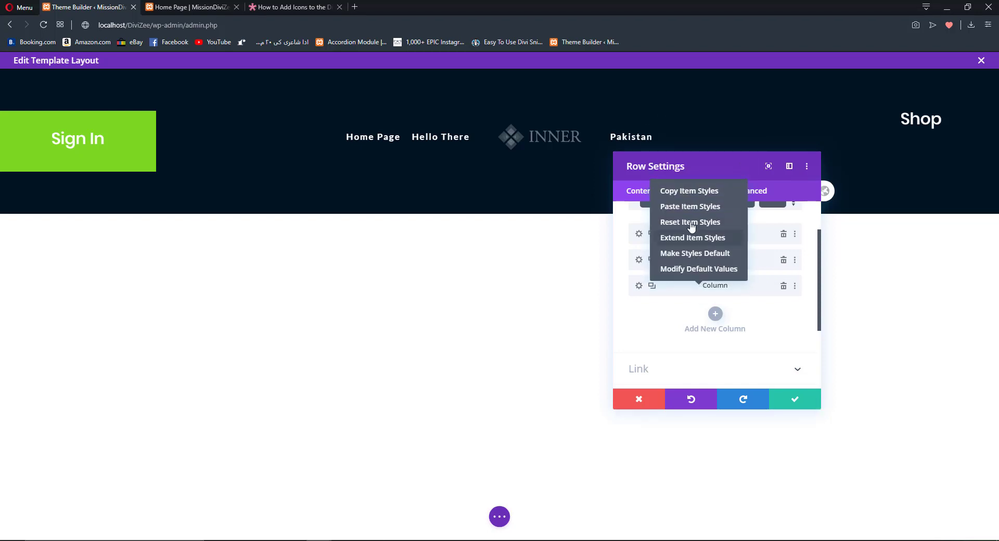
left_click(681, 206)
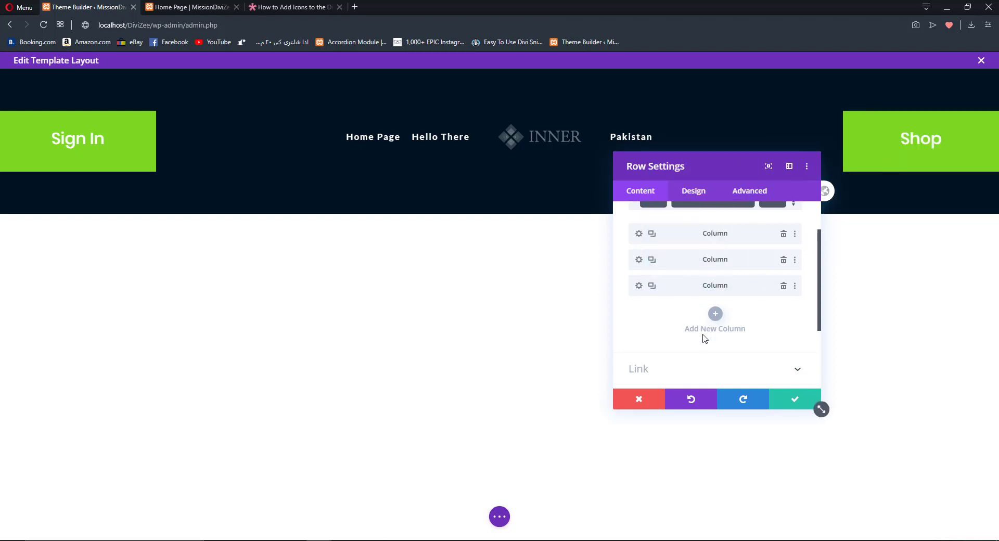
Unlink the first column's rounded corners and set only its bottom-right corner radius to 100px.
left_click(639, 233)
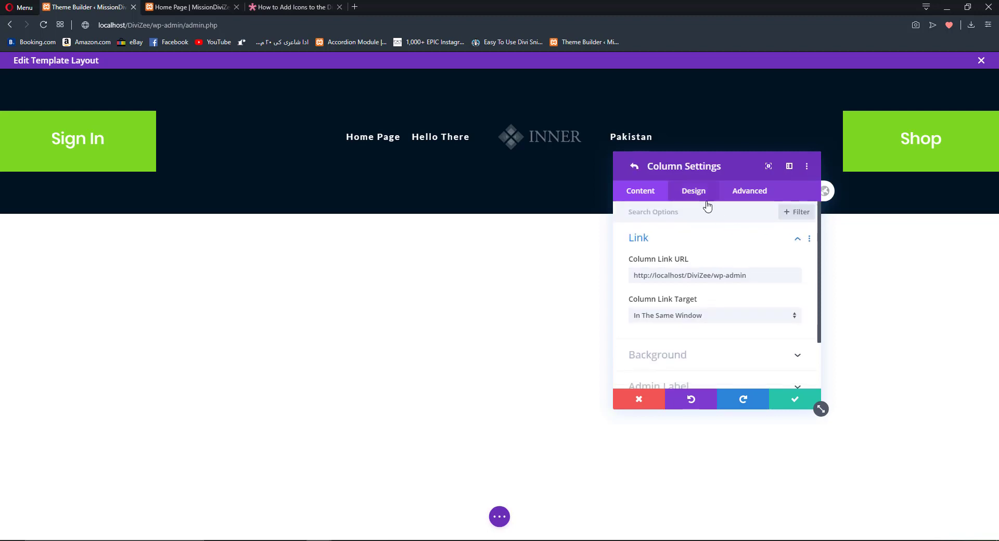
left_click(693, 191)
scroll(698, 243, "down", 5)
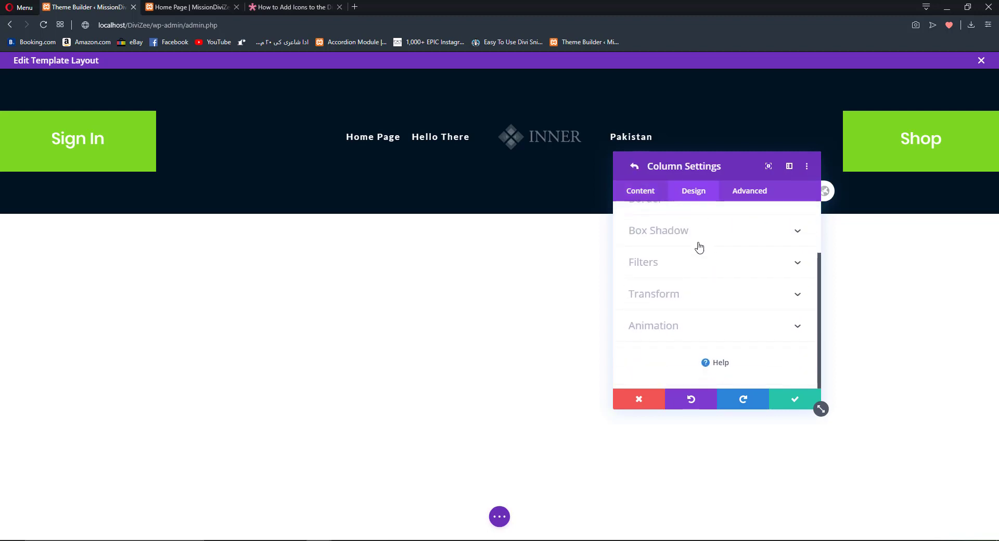
left_click(699, 238)
scroll(679, 245, "up", 2)
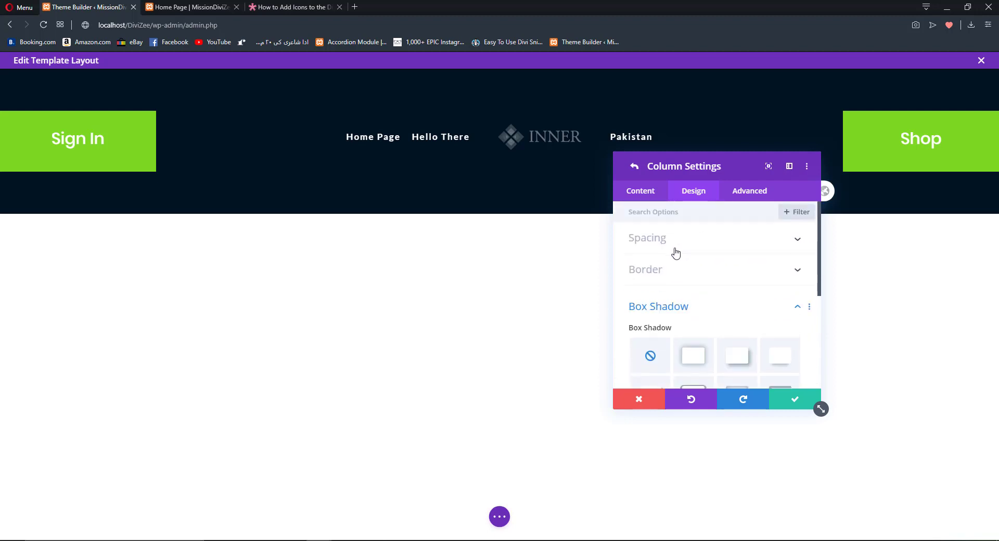
left_click(661, 271)
left_click(722, 291)
left_click(786, 311)
type("60p:")
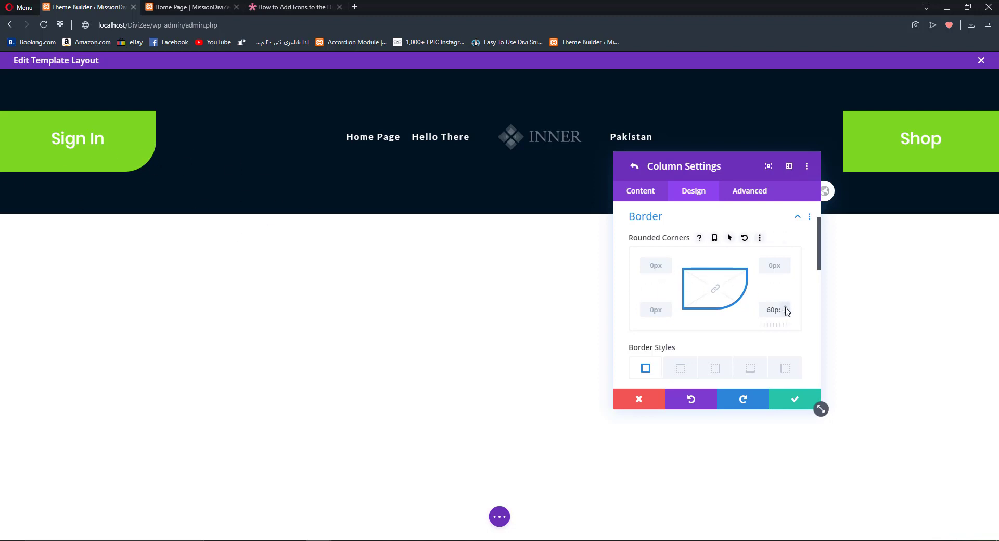
left_click_drag(788, 311, 788, 312)
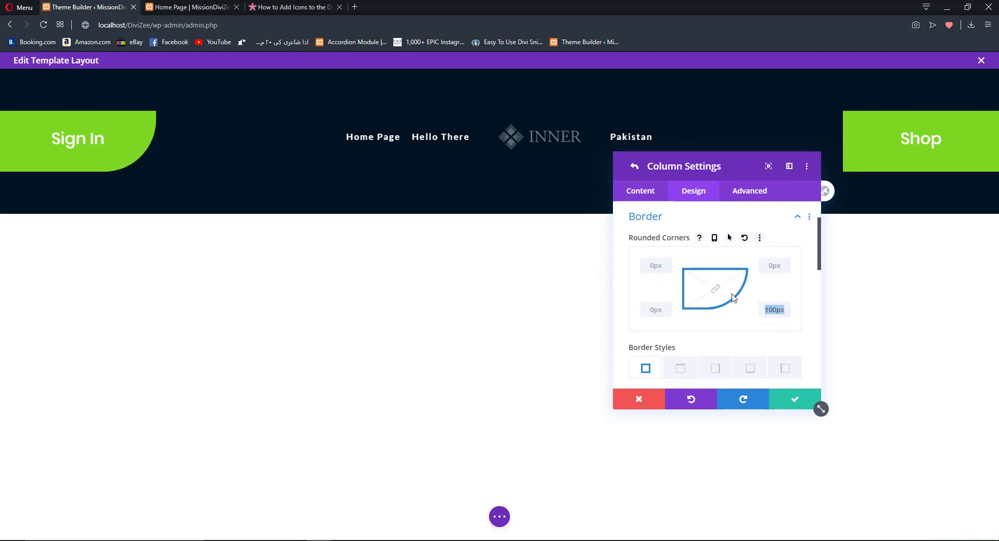
scroll(734, 297, "up", 1)
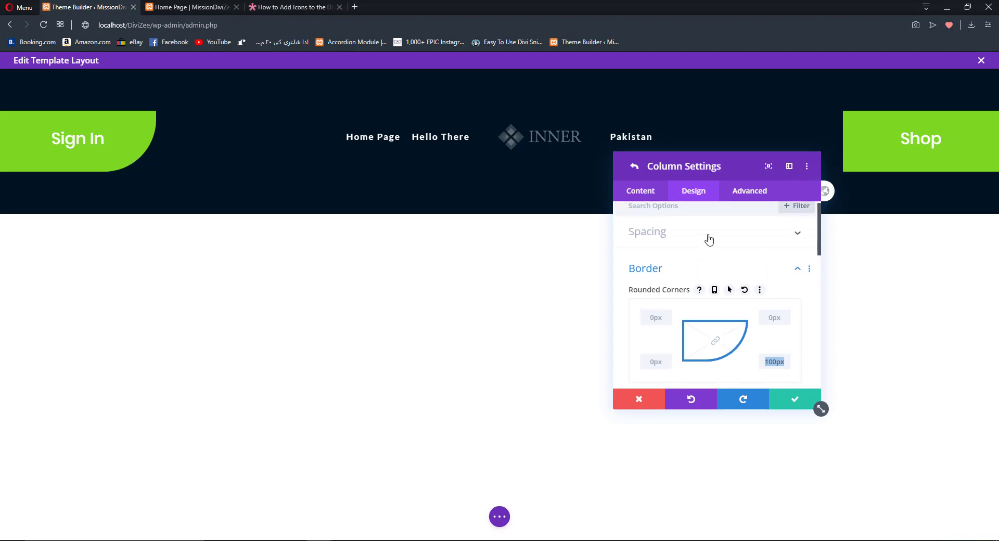
left_click(636, 167)
Round only the bottom-left corner of the row's last column and save the row settings.
left_click(645, 340)
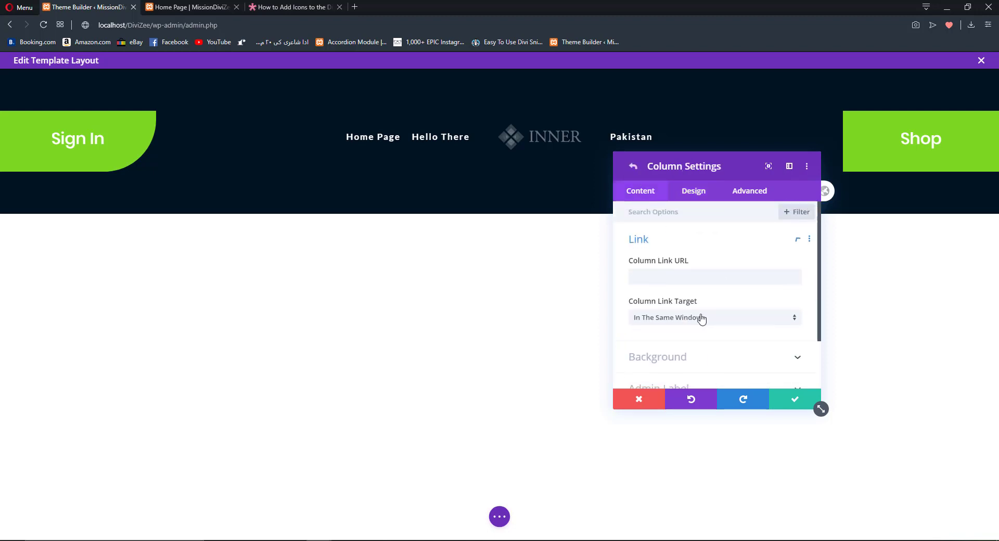
scroll(695, 287, "down", 1)
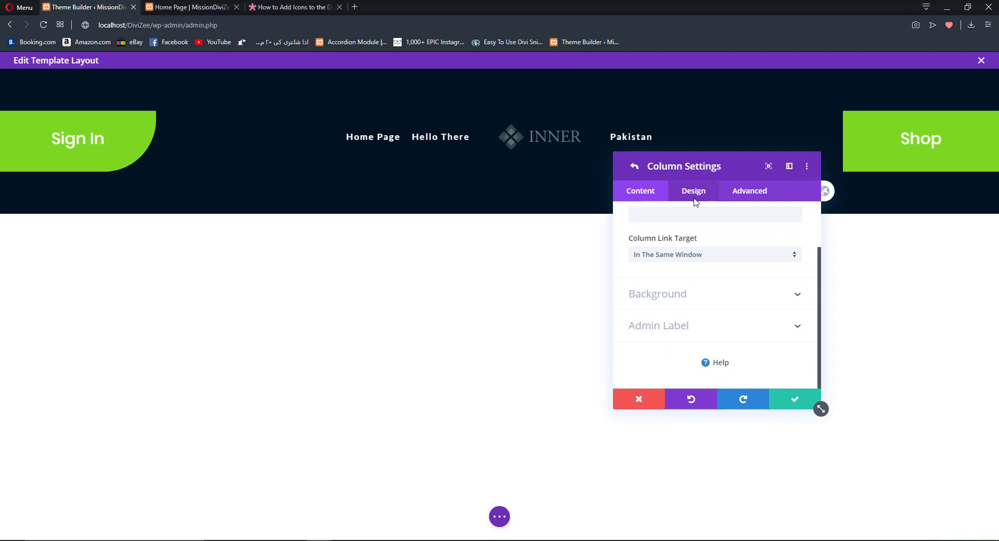
left_click(695, 201)
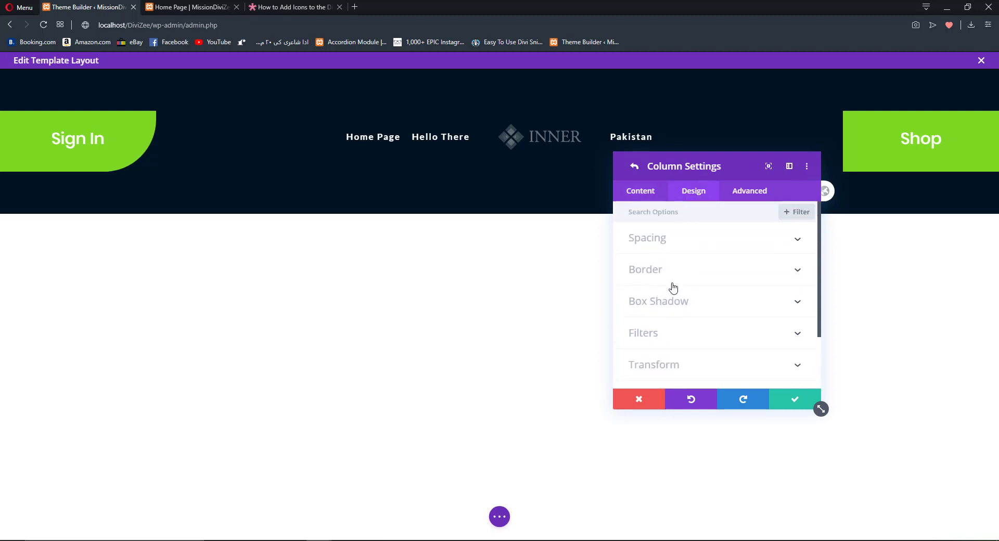
left_click(682, 284)
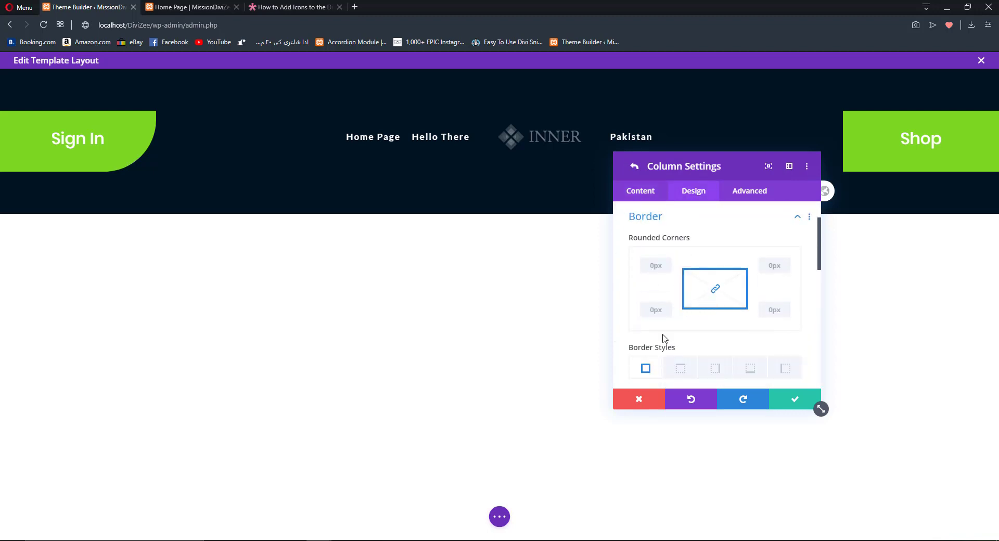
left_click_drag(667, 309, 671, 312)
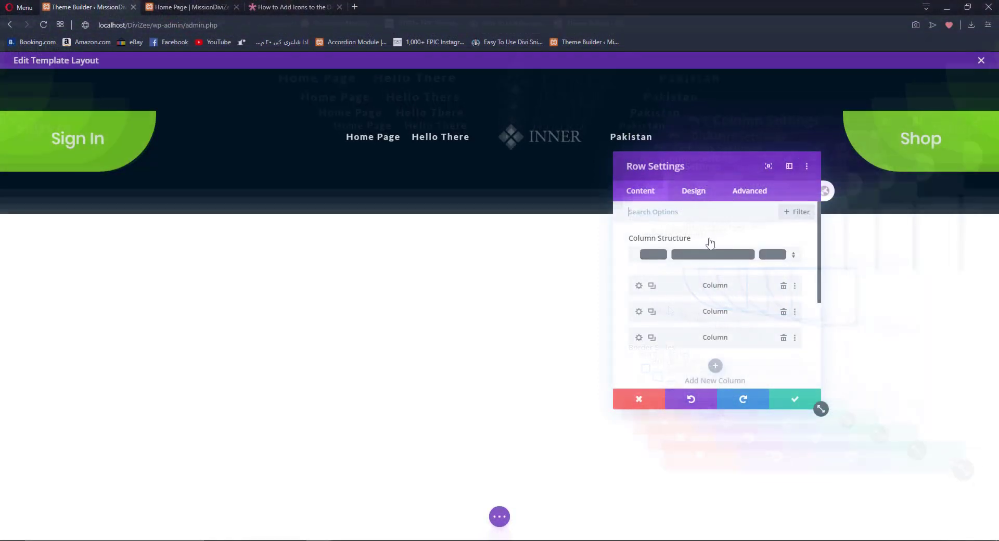
scroll(709, 258, "down", 2)
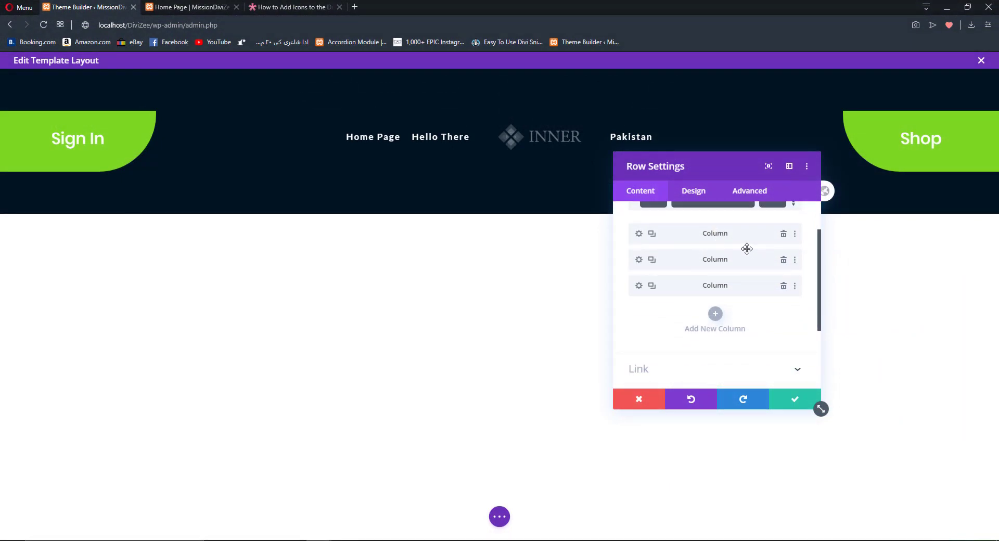
left_click(795, 404)
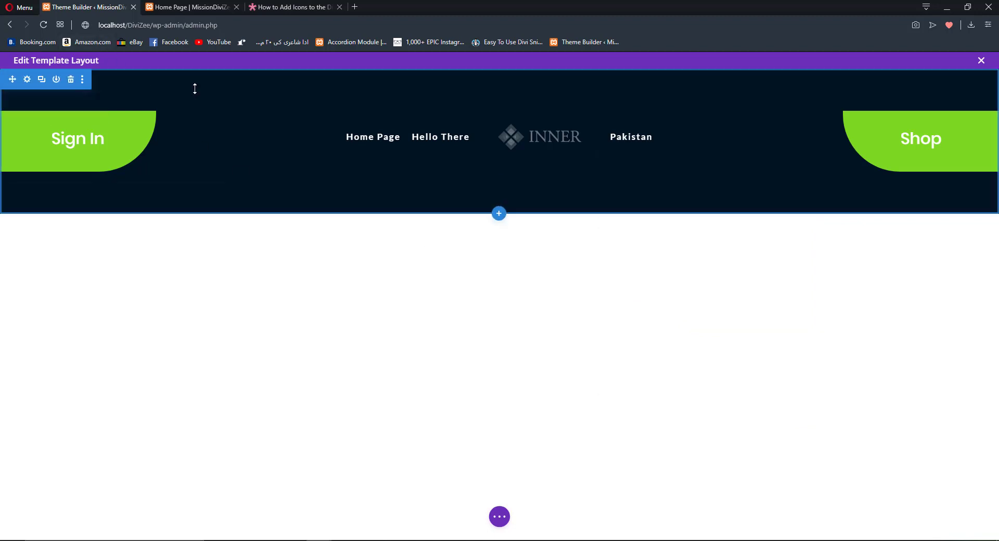
Remove the header section's and row's top and bottom padding so the green columns fill the header's full height.
left_click_drag(194, 86, 191, 44)
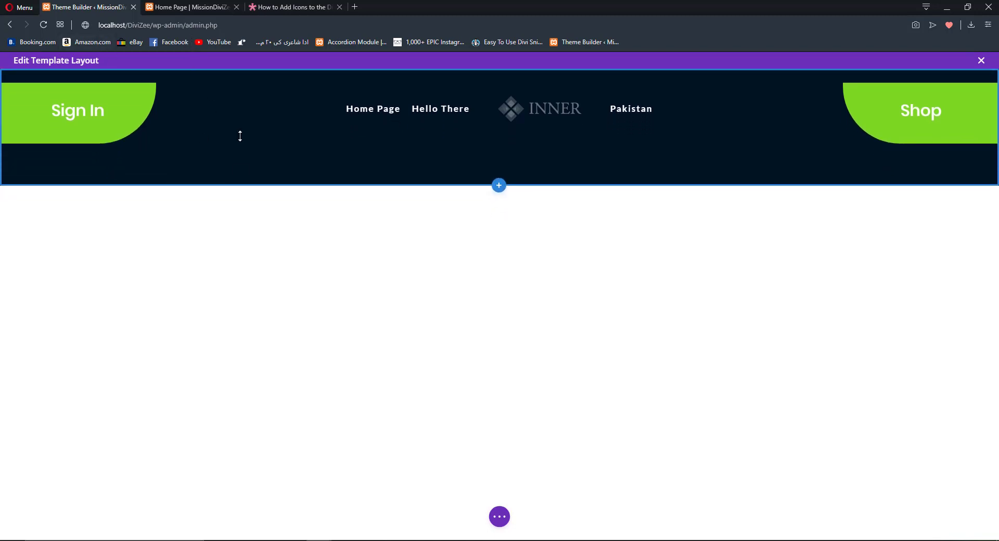
left_click_drag(272, 178, 254, 60)
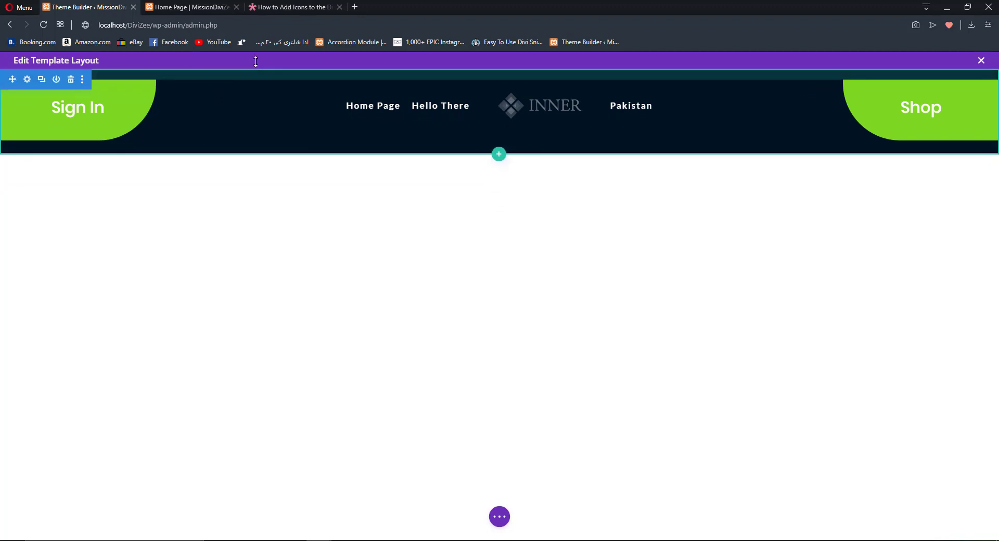
left_click_drag(230, 134, 226, 95)
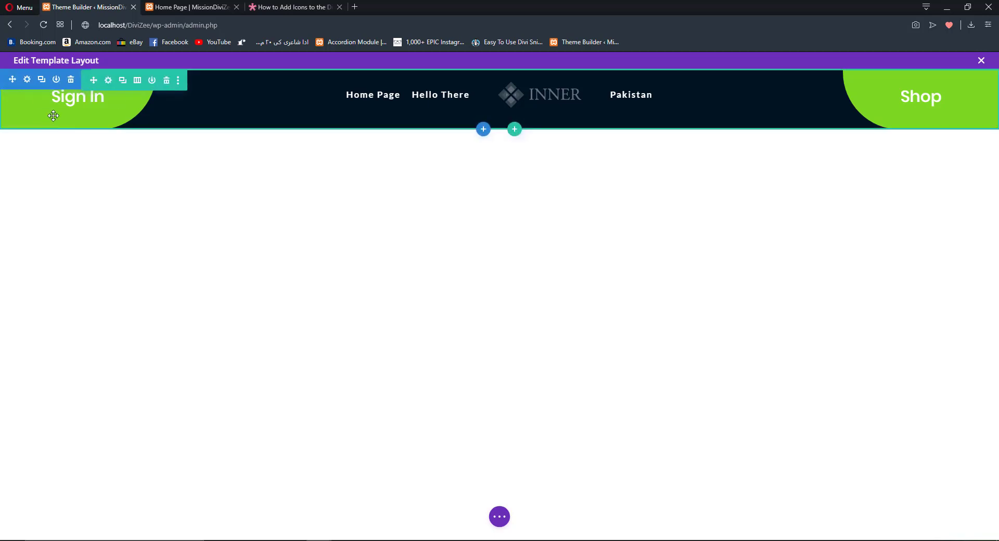
Add a regular section with a one-column row and Social Media Follow module below the header, and open the Facebook network's settings.
left_click(483, 129)
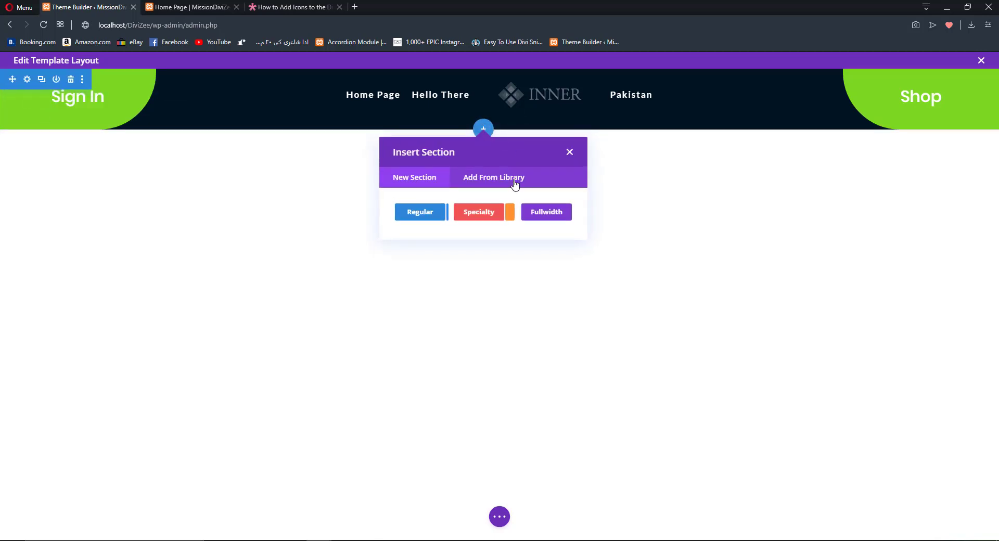
left_click(418, 213)
left_click(439, 263)
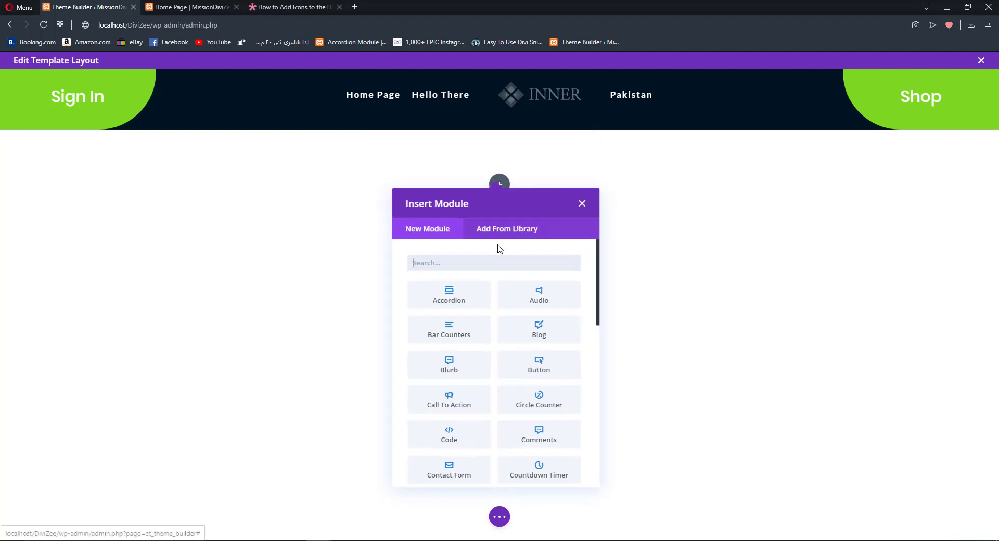
type("socia")
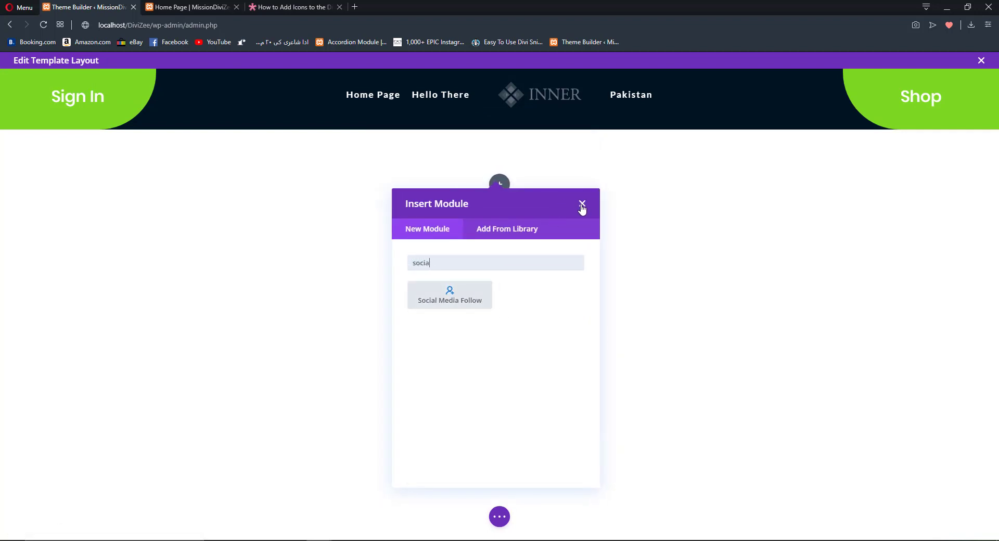
left_click(449, 296)
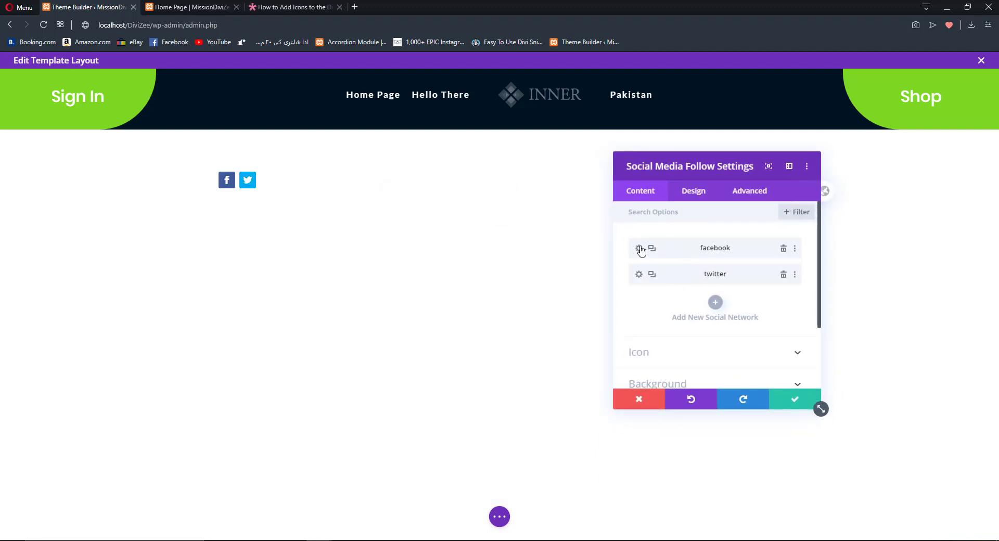
left_click(639, 249)
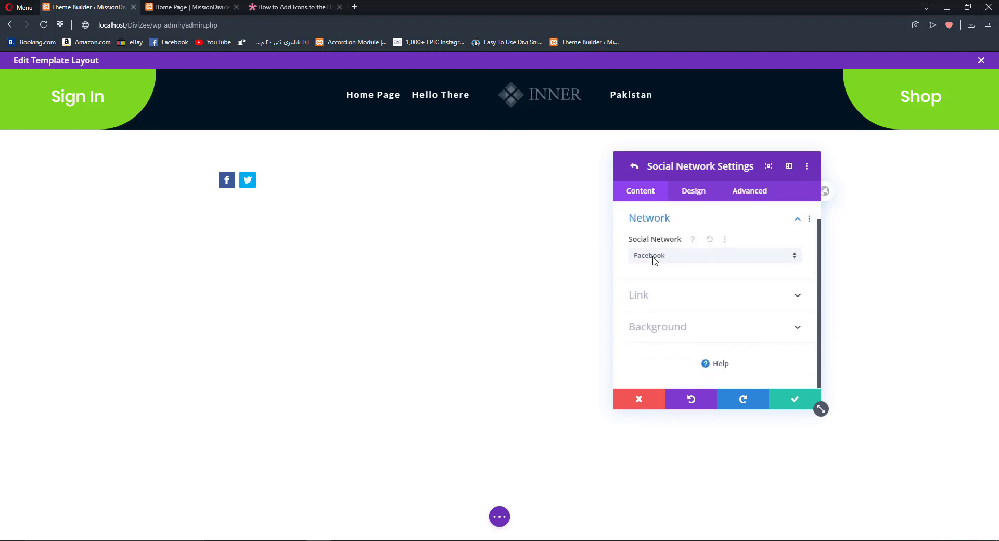
Remove the Facebook network's background color and return to the Social Media Follow module's settings.
left_click(669, 326)
scroll(774, 229, "down", 2)
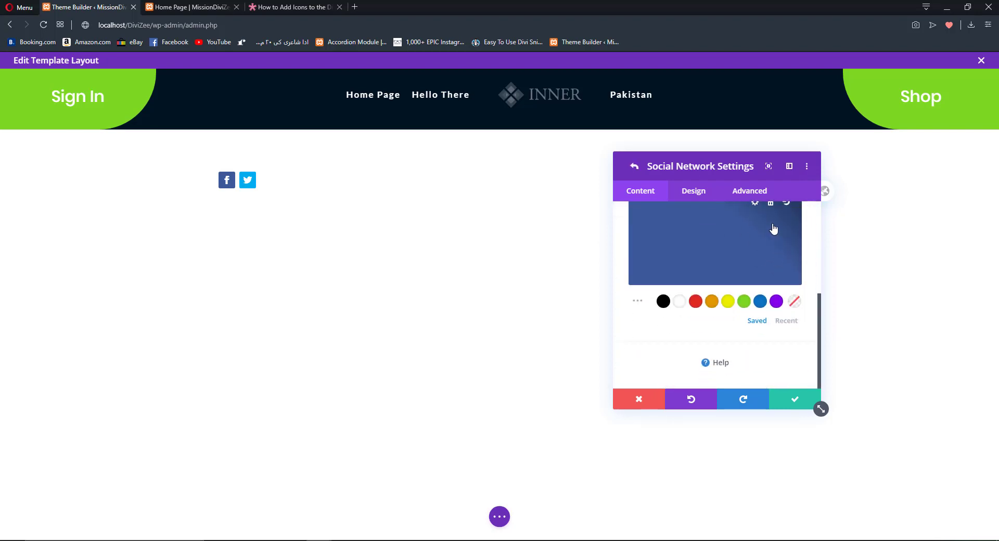
scroll(762, 226, "up", 2)
left_click(770, 304)
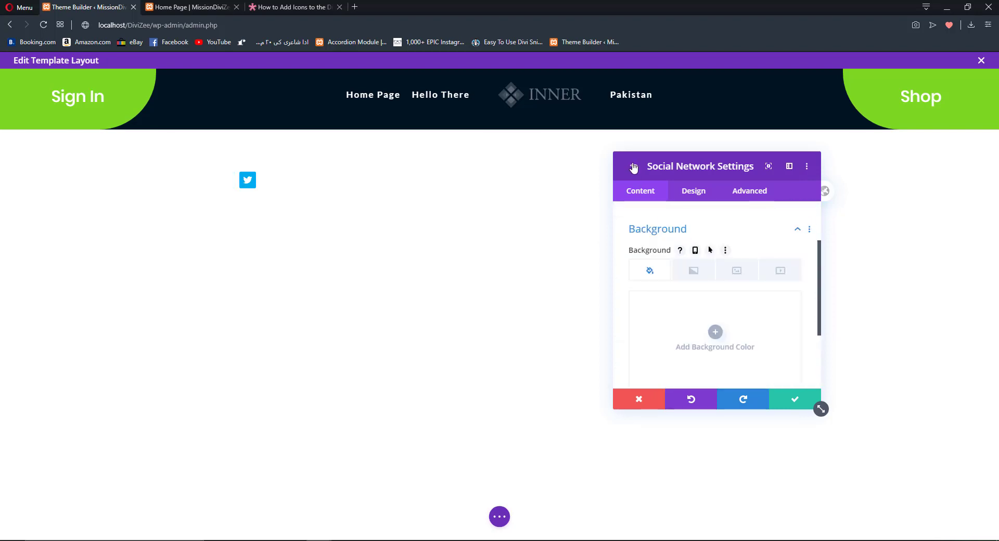
left_click(634, 167)
Clear the Twitter network's background color and return to the list of networks.
scroll(638, 255, "up", 2)
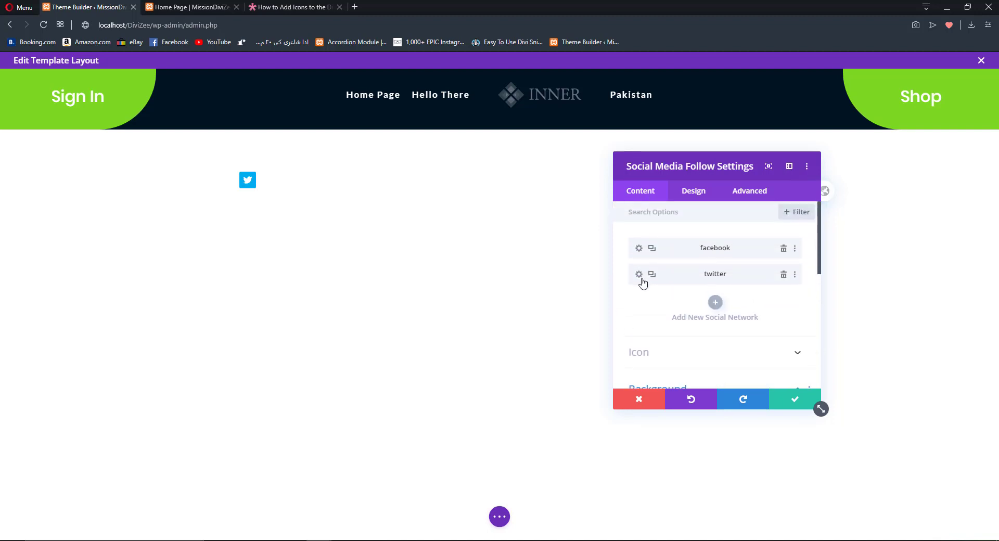
left_click(706, 310)
scroll(709, 307, "down", 1)
left_click(775, 355)
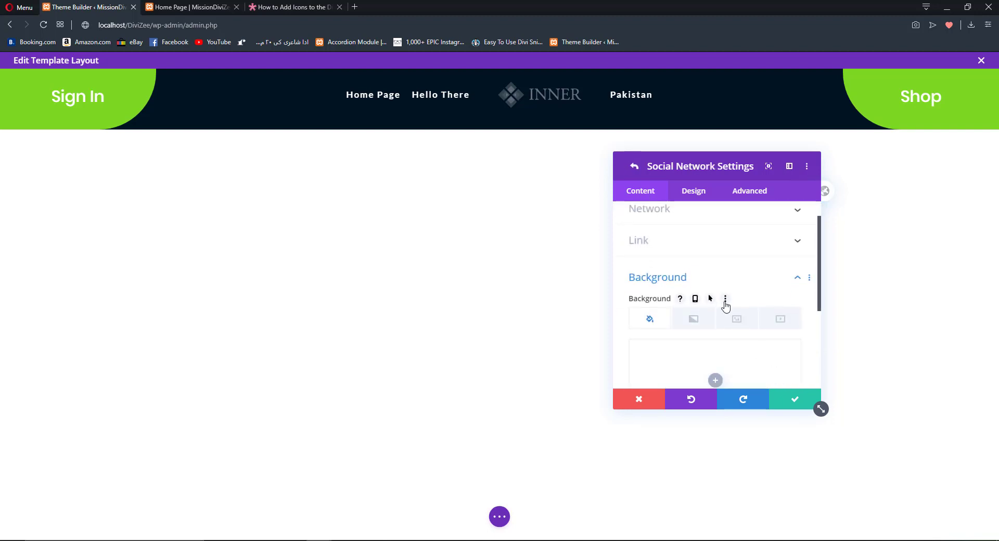
left_click(634, 167)
Add a new social network to the module and set it to Youtube.
left_click(714, 273)
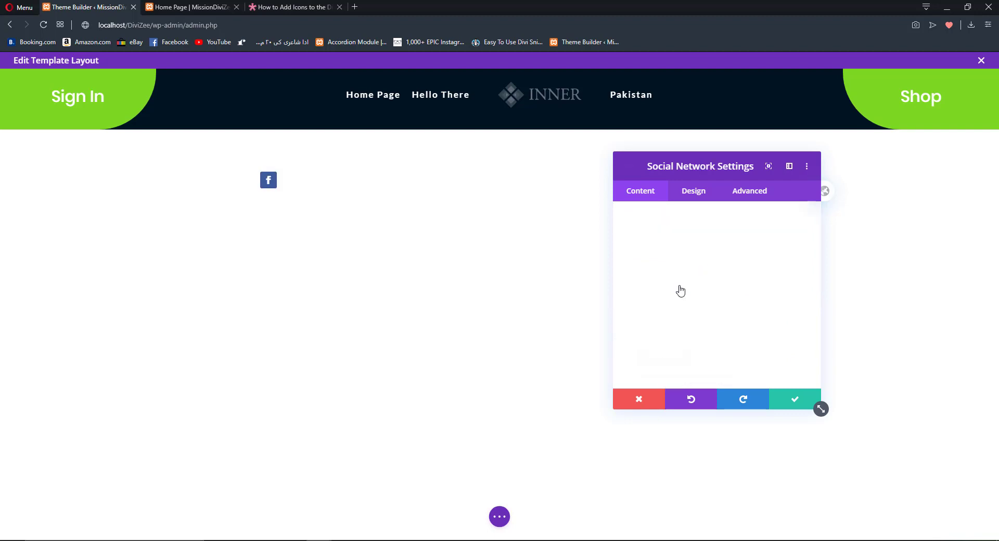
scroll(668, 276, "down", 1)
scroll(671, 252, "up", 1)
left_click(672, 224)
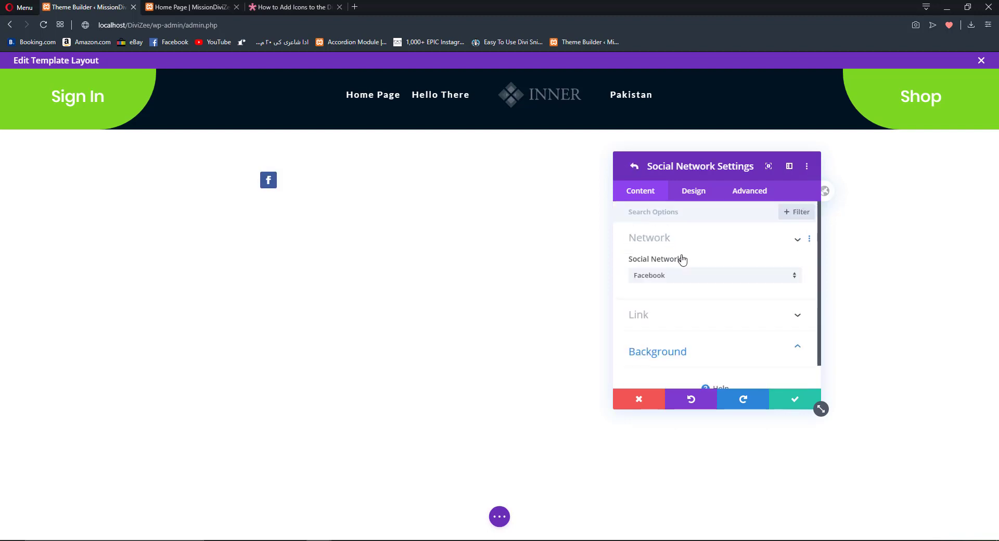
left_click(661, 274)
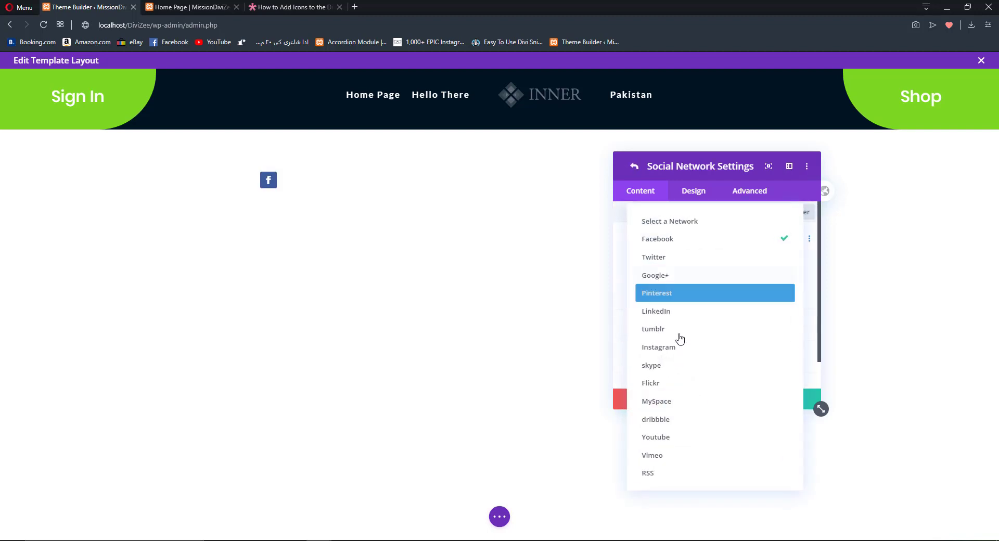
left_click(656, 435)
left_click(634, 167)
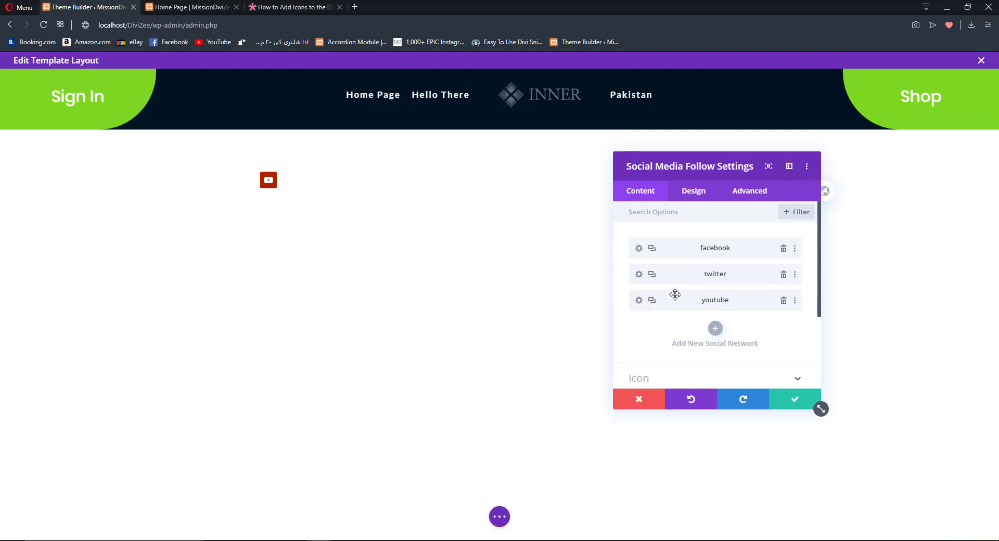
Remove the background color from the Youtube network in the Social Media Follow module.
left_click(640, 299)
left_click(674, 323)
scroll(765, 245, "down", 3)
scroll(764, 312, "up", 3)
left_click(769, 307)
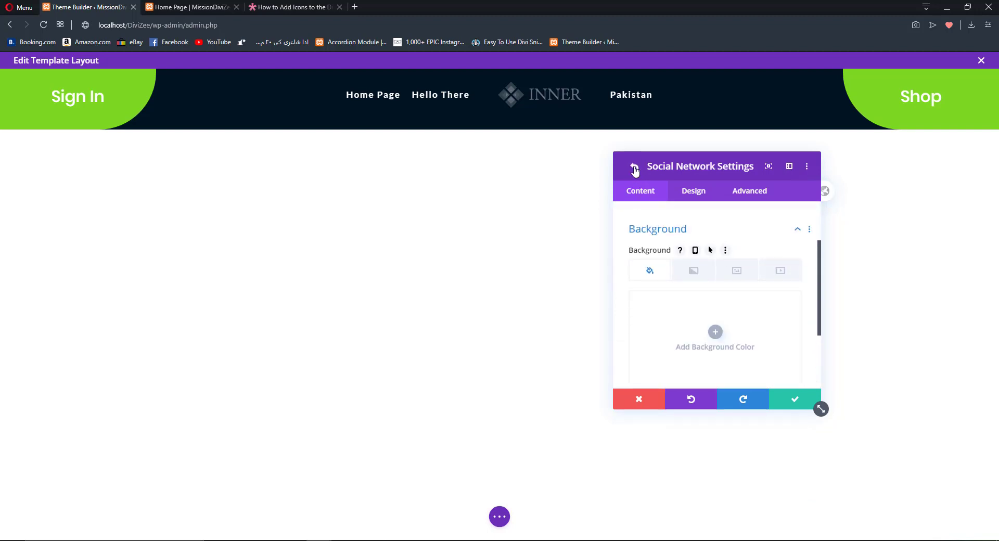
left_click(634, 167)
Add another social network to the module and set it to Instagram.
left_click(716, 252)
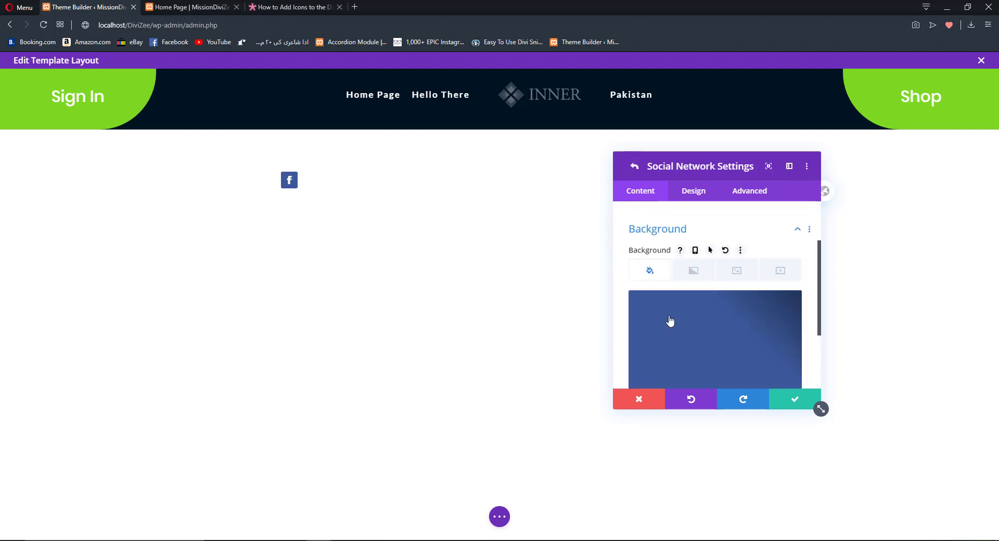
scroll(707, 272, "up", 3)
left_click(669, 237)
left_click(645, 284)
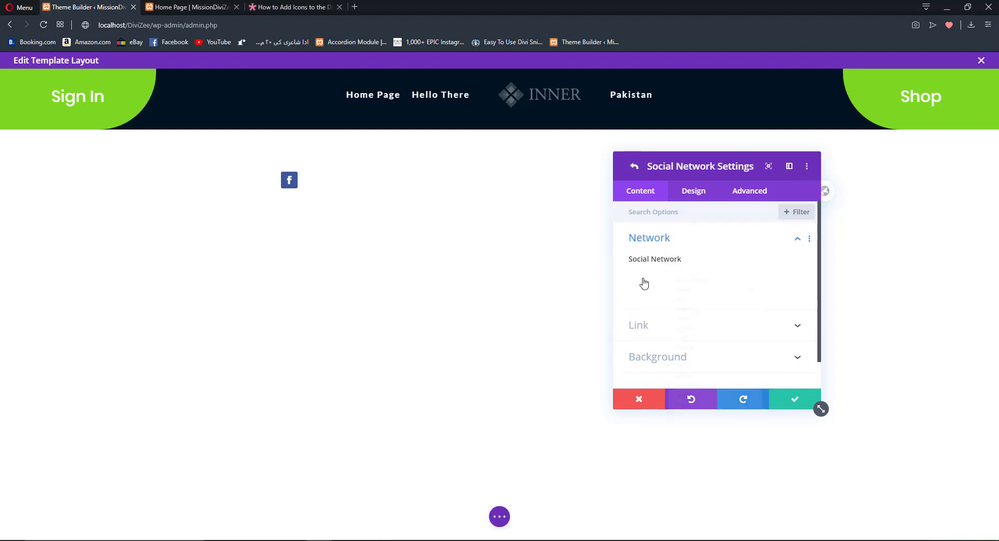
left_click(663, 347)
left_click(634, 166)
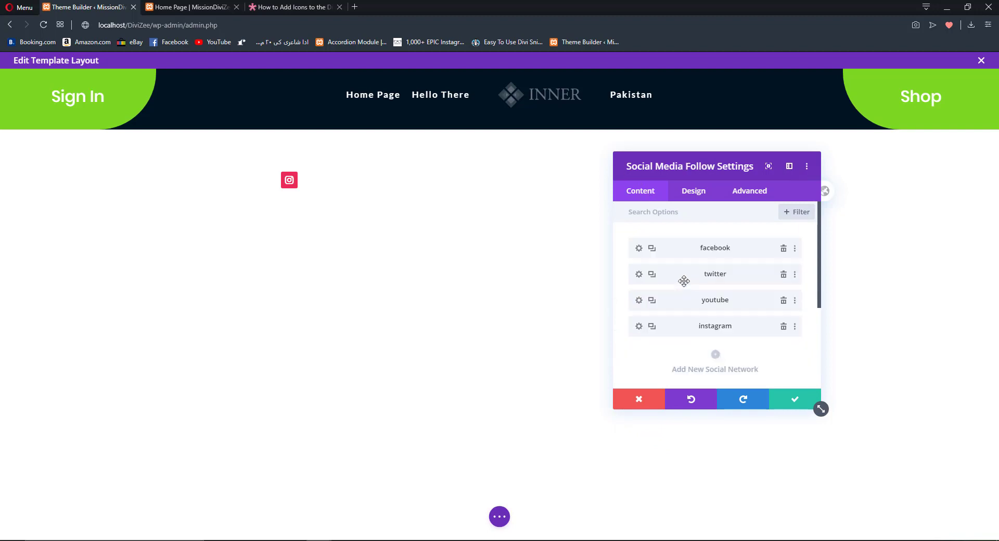
Remove the Instagram network's background color and return to the module's settings.
left_click(641, 329)
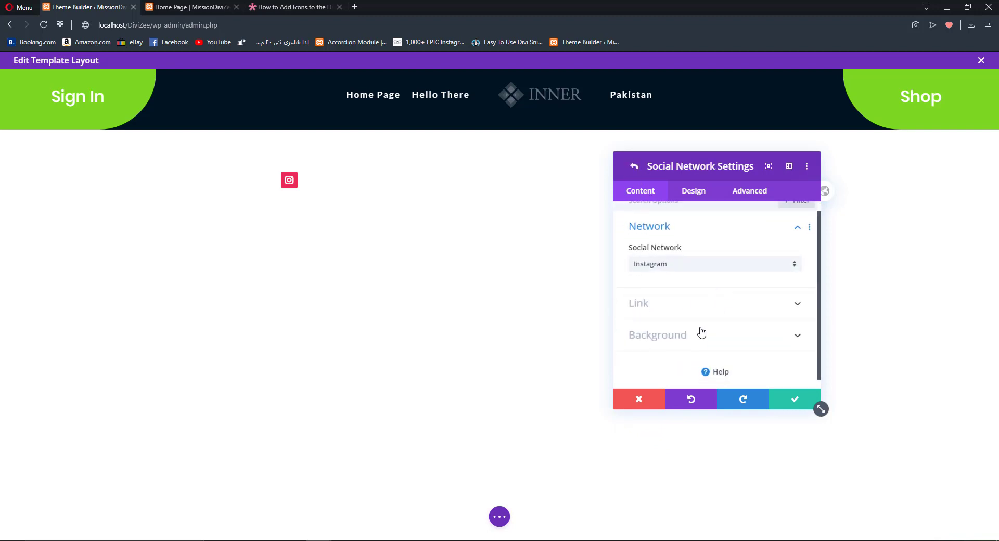
left_click(698, 333)
left_click(778, 291)
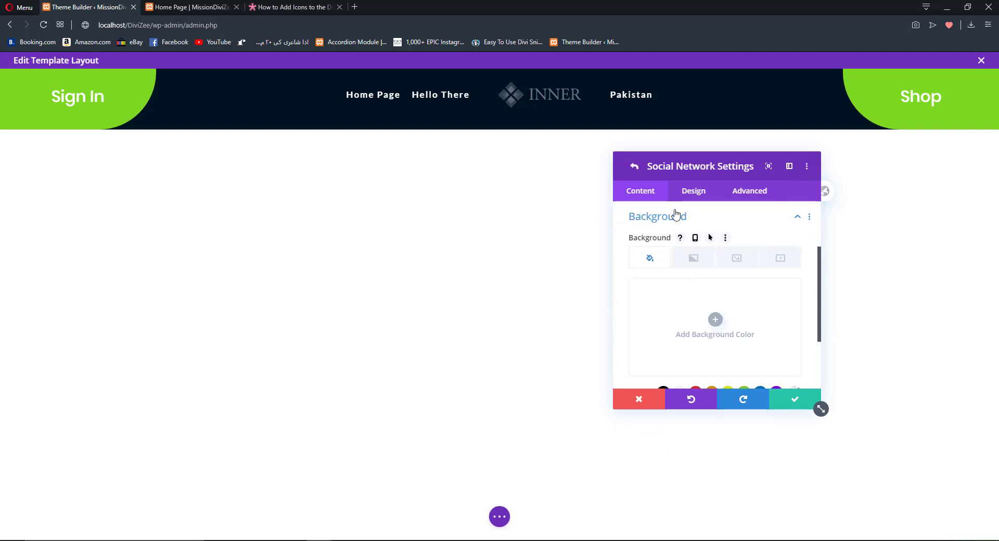
left_click(632, 167)
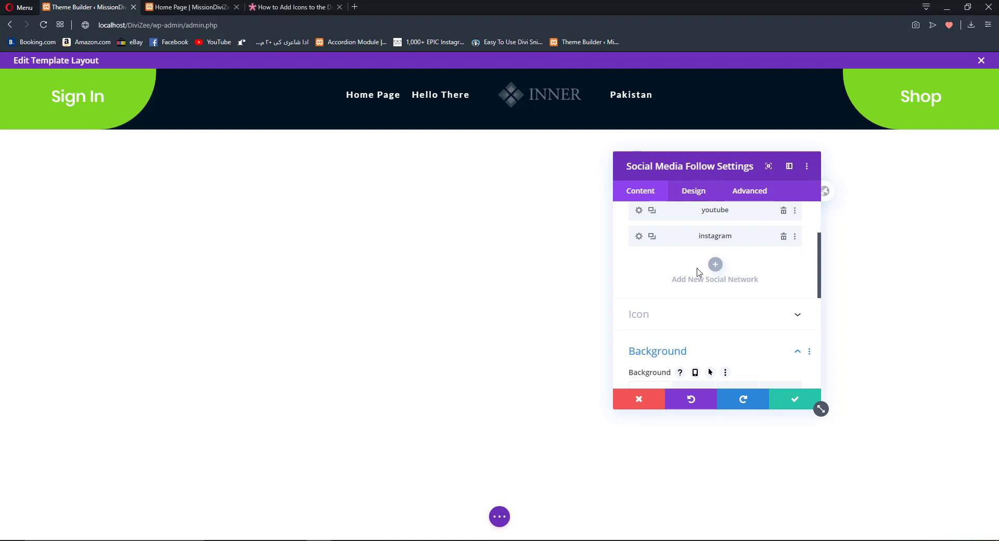
Center-align the social media icons in the Social Media Follow module.
left_click(681, 197)
left_click(688, 242)
left_click(716, 277)
Enable hover styling for the icon color and set the hover color to the recently used dark navy.
left_click(703, 323)
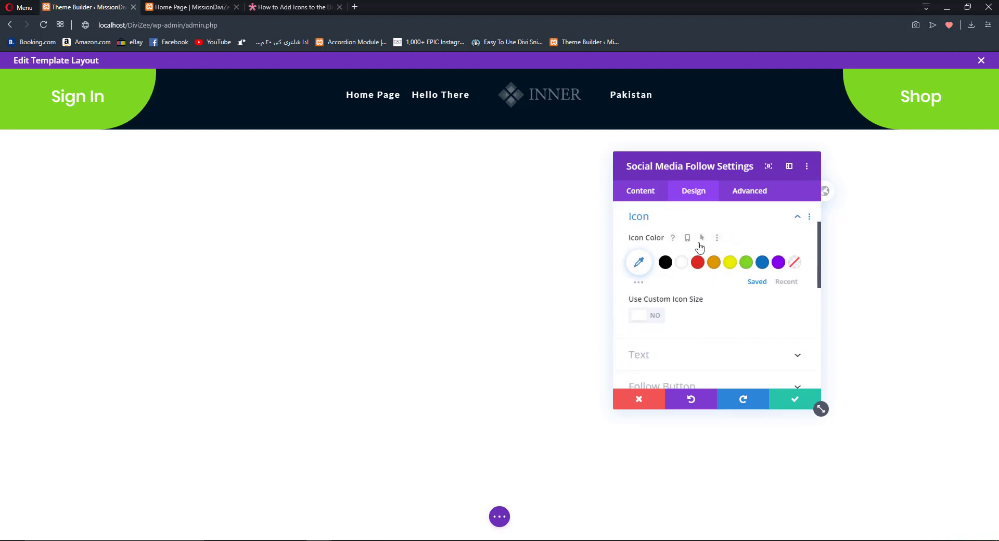
left_click(703, 240)
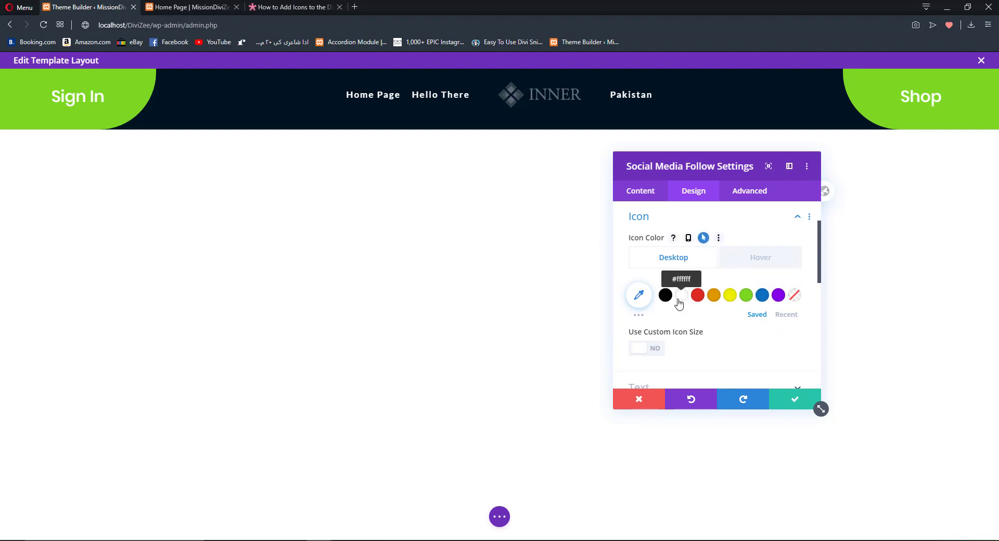
left_click(760, 260)
left_click(784, 315)
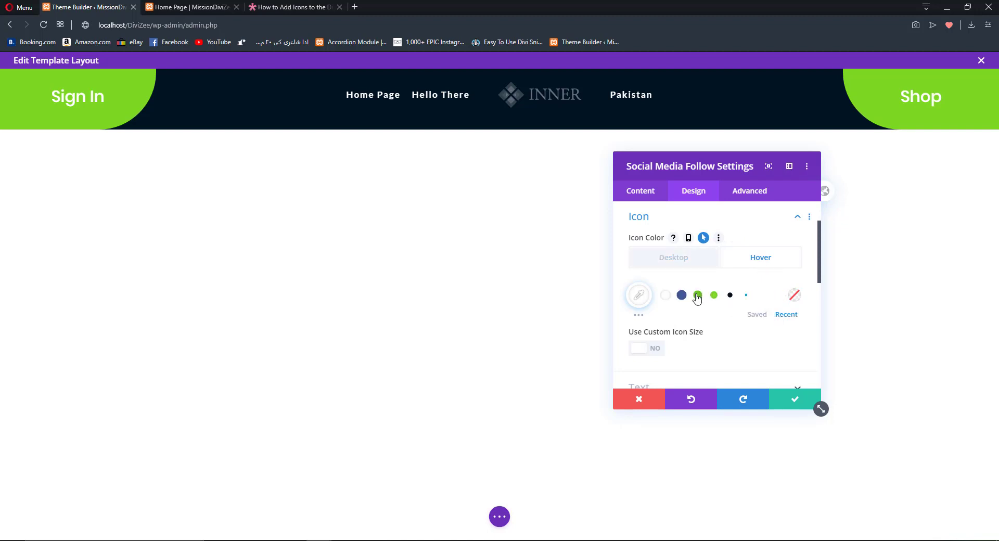
left_click(729, 295)
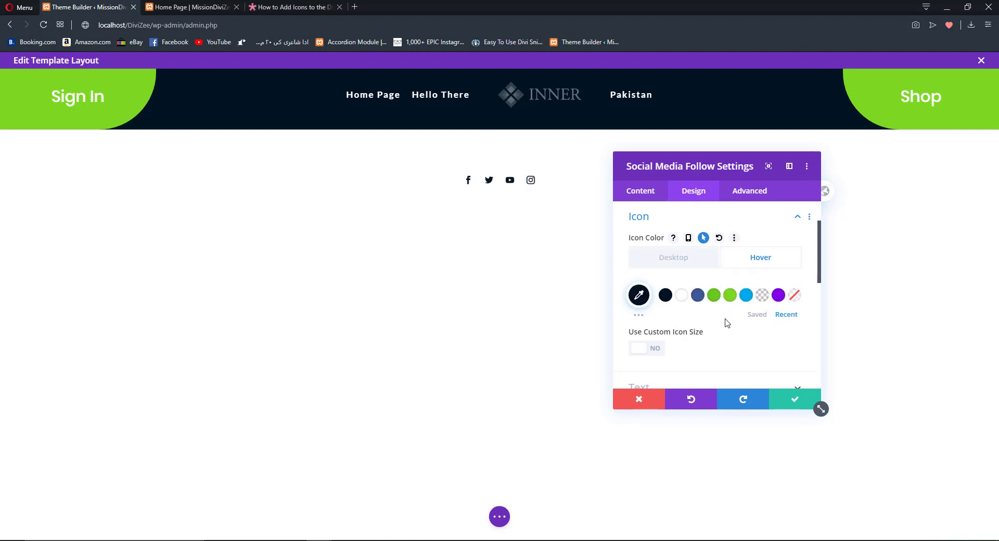
Enable a custom icon size, set the icon font size to 19px, and save the module.
left_click(658, 349)
scroll(640, 335, "down", 1)
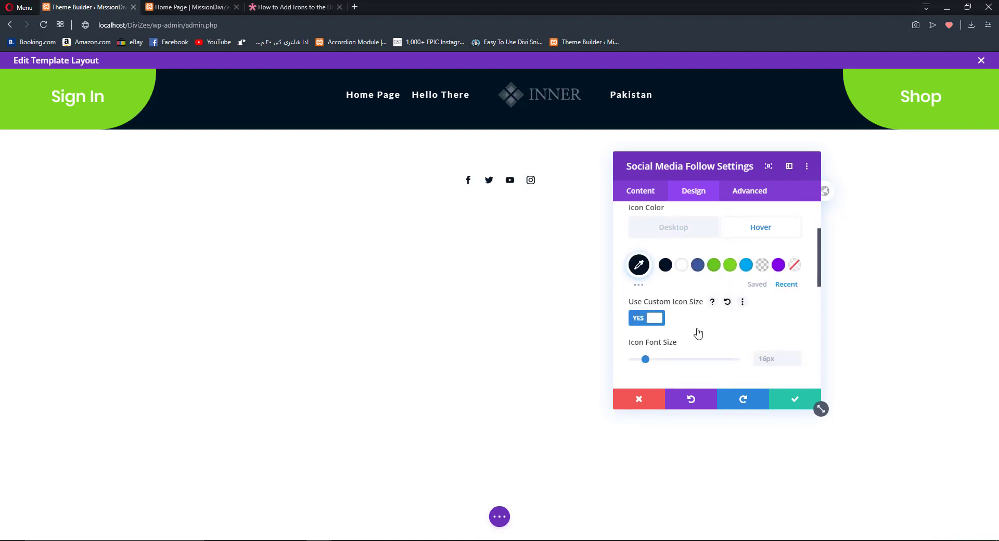
left_click(797, 334)
left_click(796, 333)
left_click(797, 333)
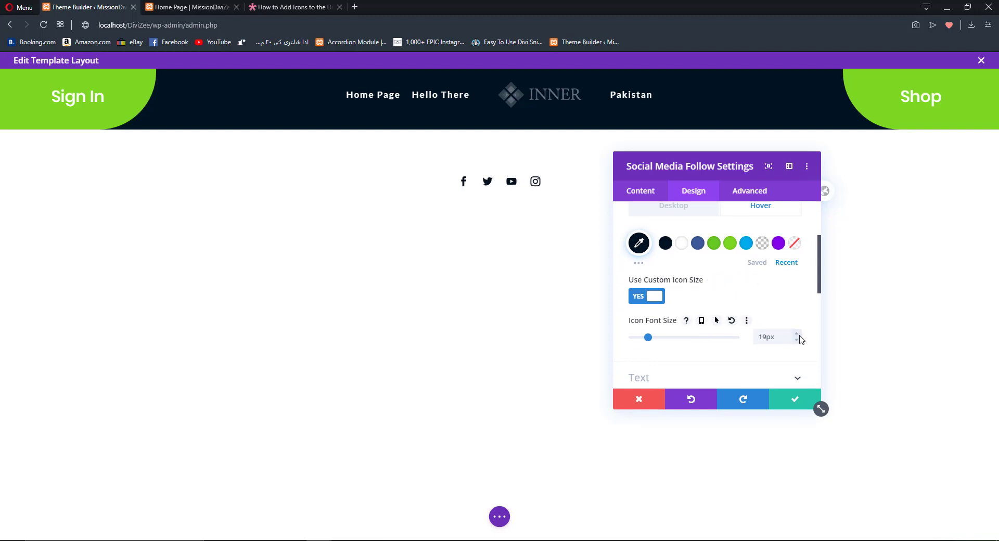
left_click(790, 399)
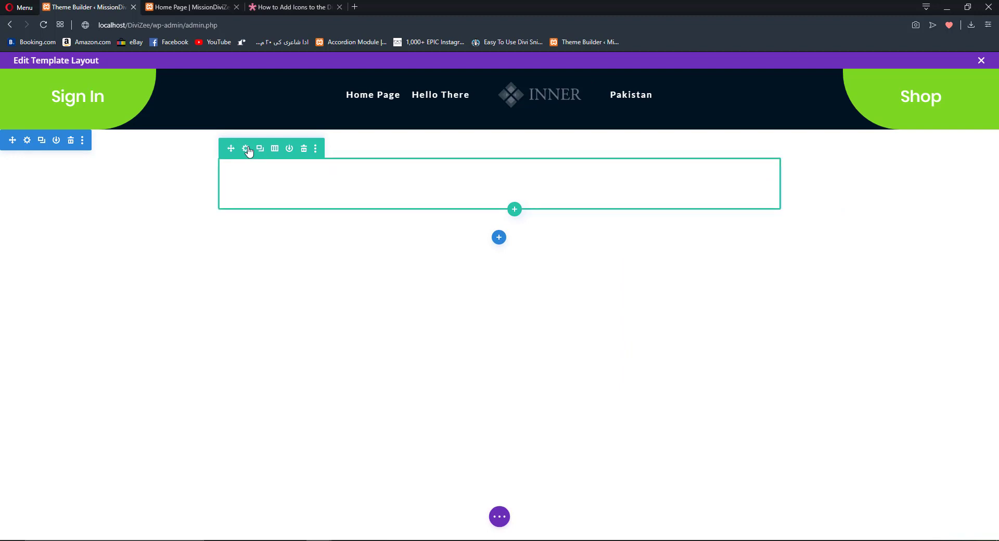
Give the social media row the recently used bright green background color that matches the header columns.
left_click(245, 148)
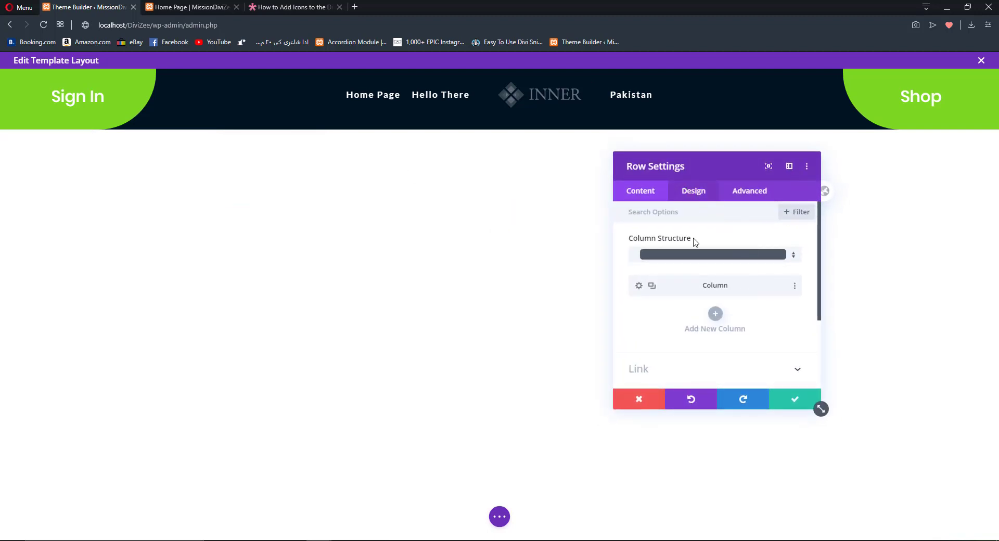
scroll(687, 271, "down", 3)
left_click(697, 291)
scroll(749, 317, "down", 3)
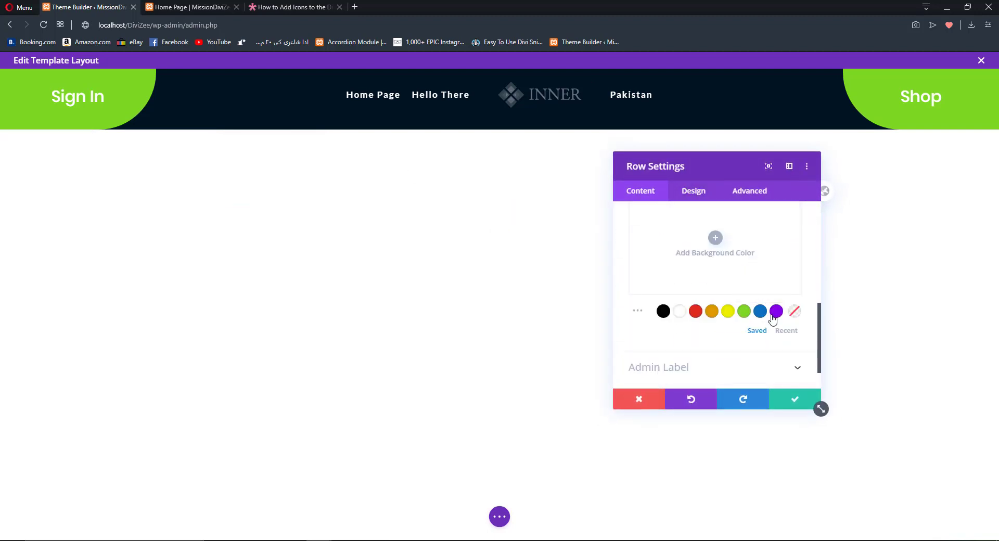
left_click(787, 331)
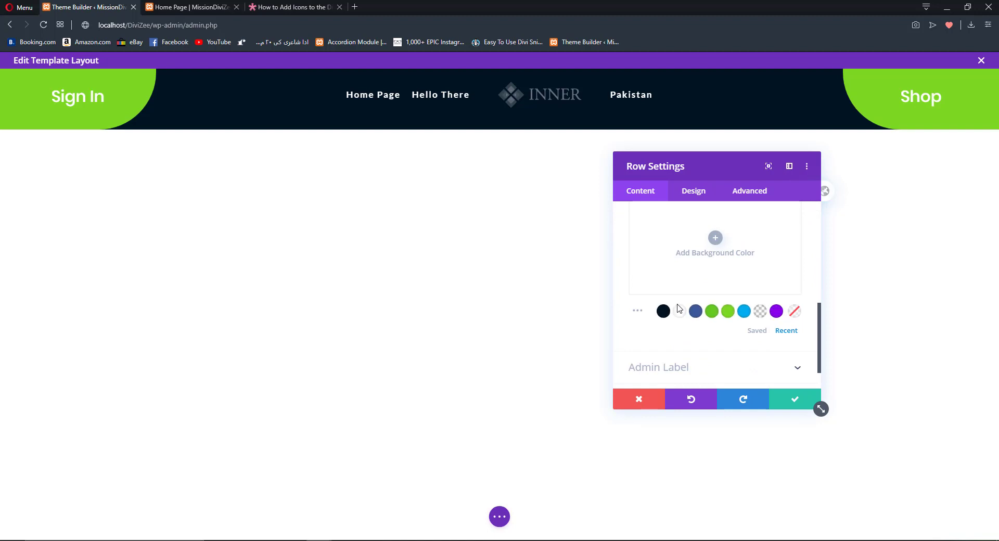
left_click(727, 312)
scroll(681, 234, "down", 1)
scroll(684, 236, "up", 2)
Reduce the social media row's width to 11%.
left_click(694, 192)
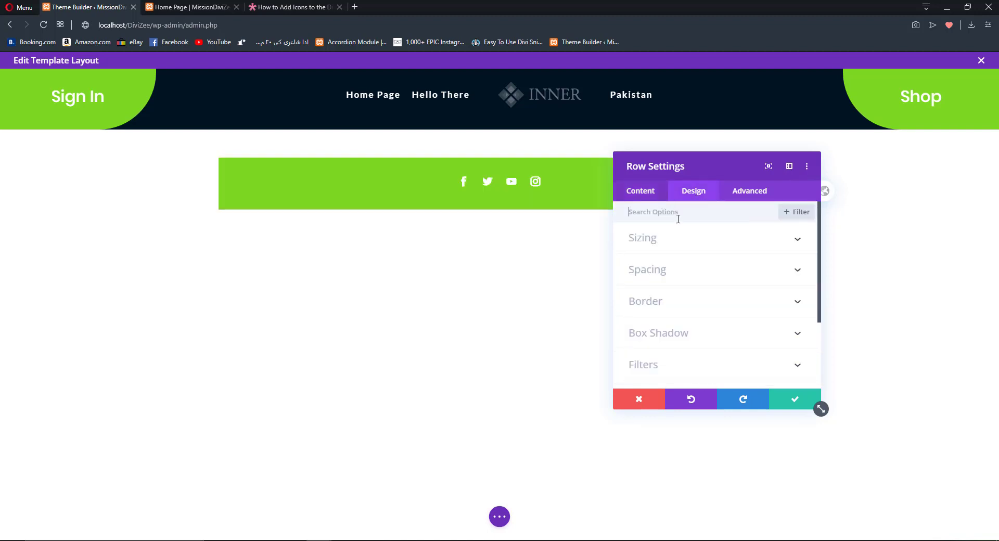
left_click(670, 245)
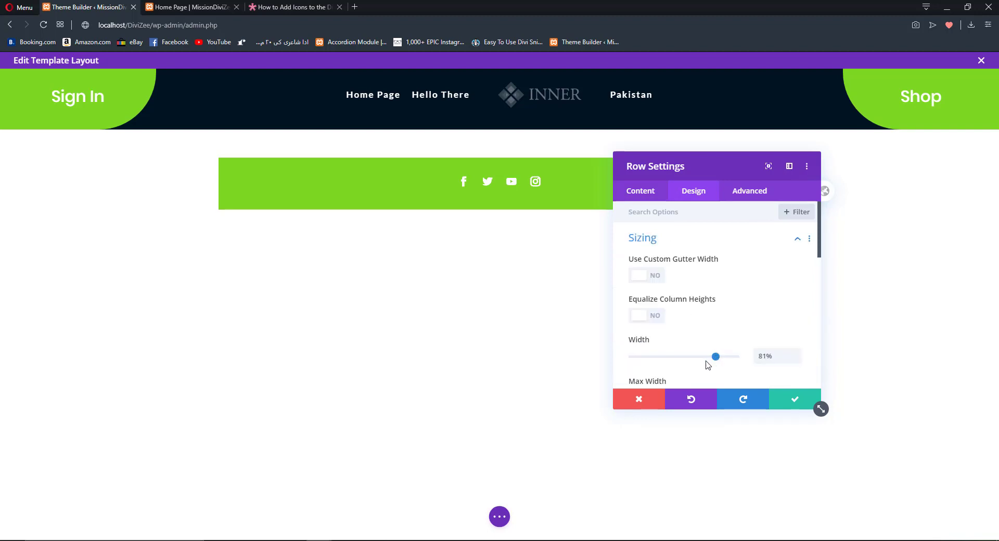
left_click_drag(688, 365, 645, 365)
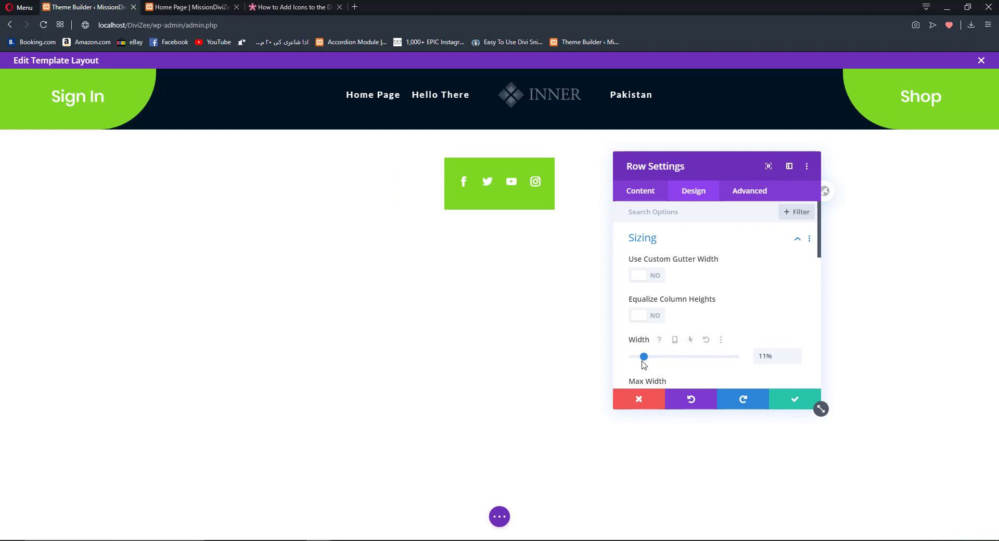
Set the row's top margin to 44px and its top and bottom padding to 2px, and save the row.
scroll(713, 241, "down", 5)
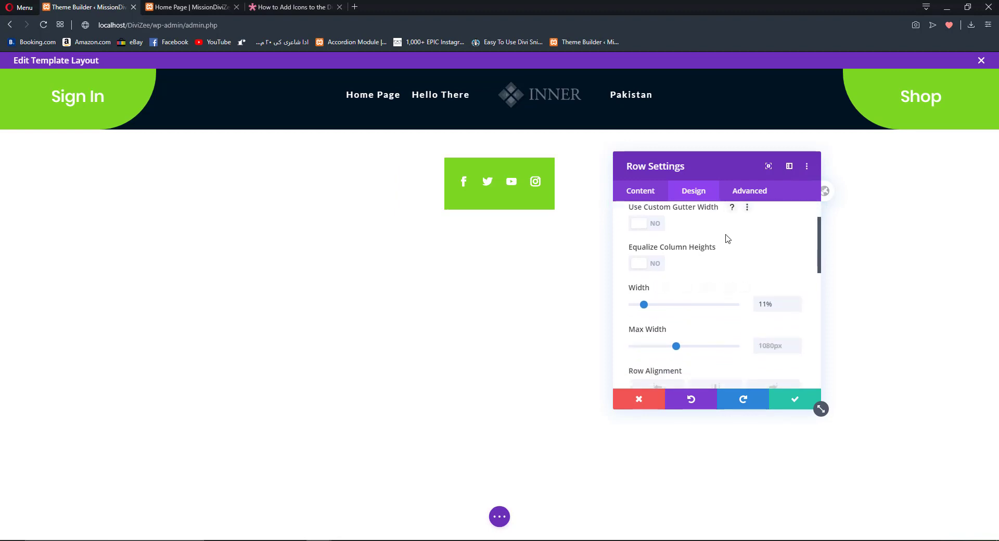
scroll(692, 250, "down", 2)
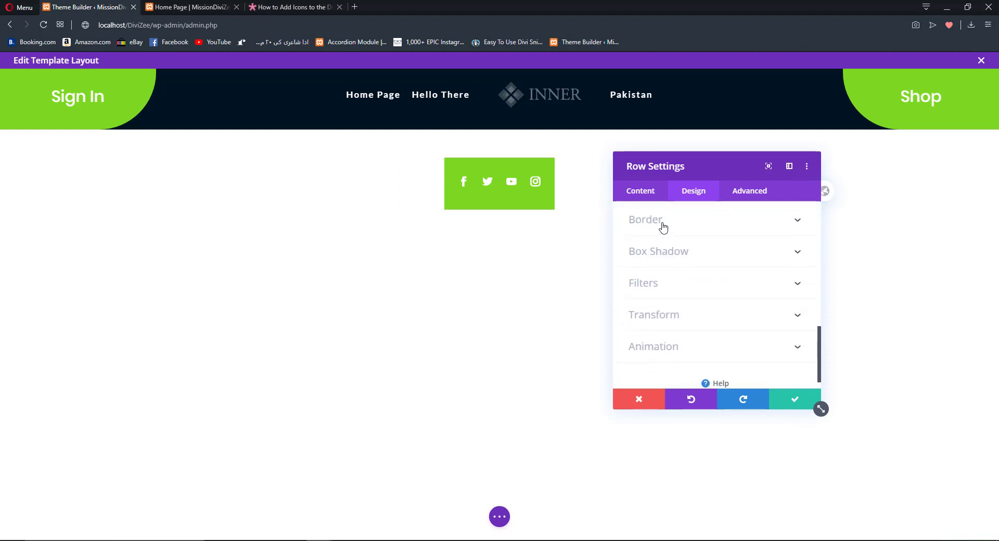
scroll(663, 240, "up", 1)
scroll(666, 250, "down", 2)
scroll(660, 255, "up", 3)
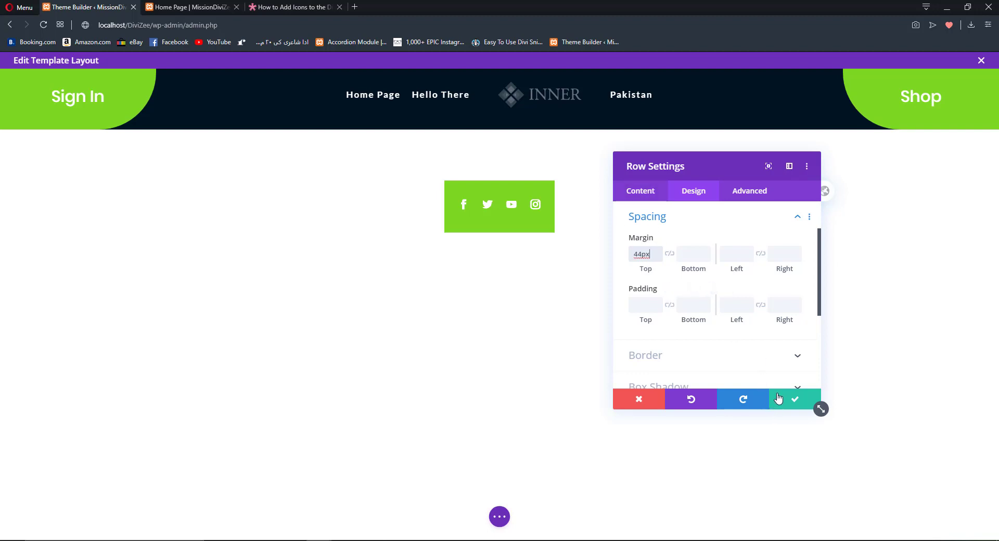
left_click(645, 300)
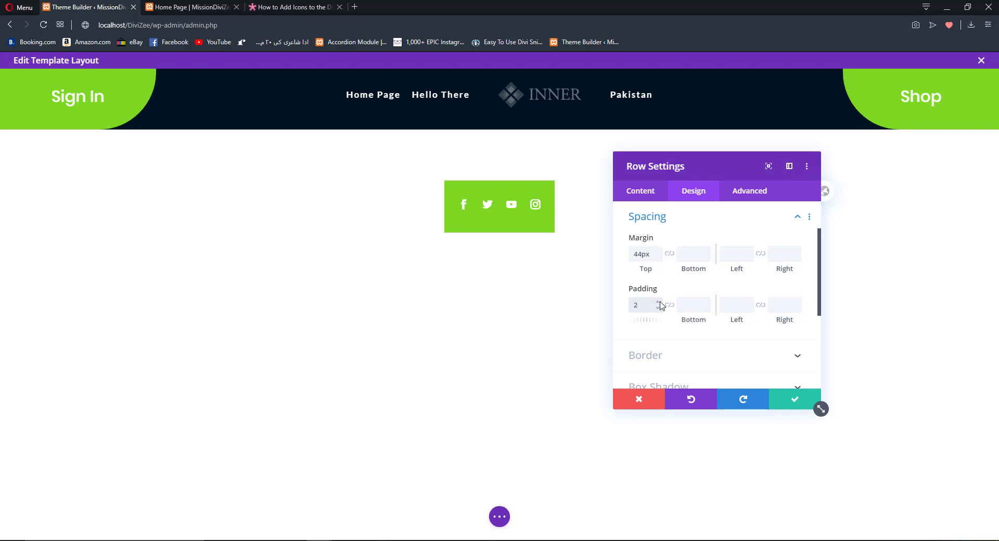
left_click(697, 302)
type("2px")
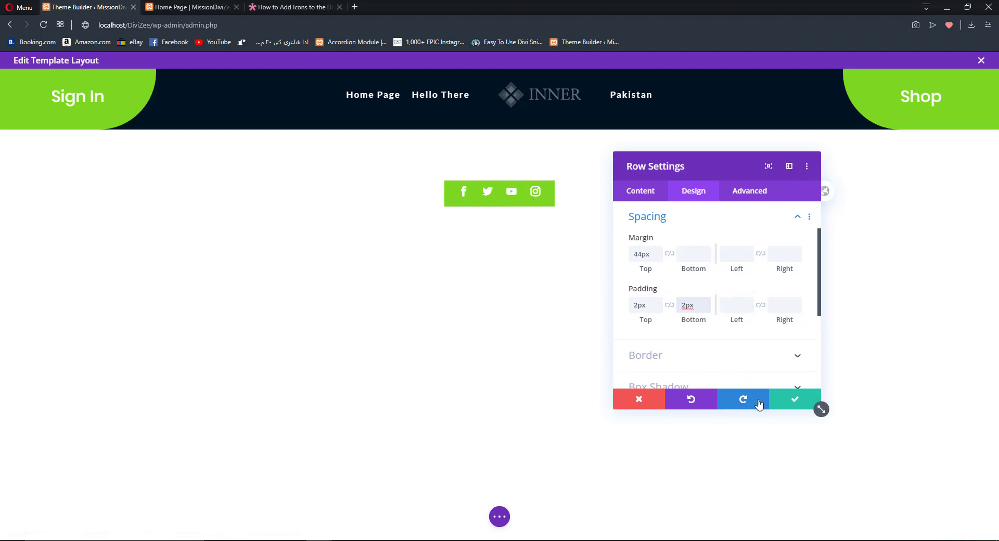
left_click(787, 409)
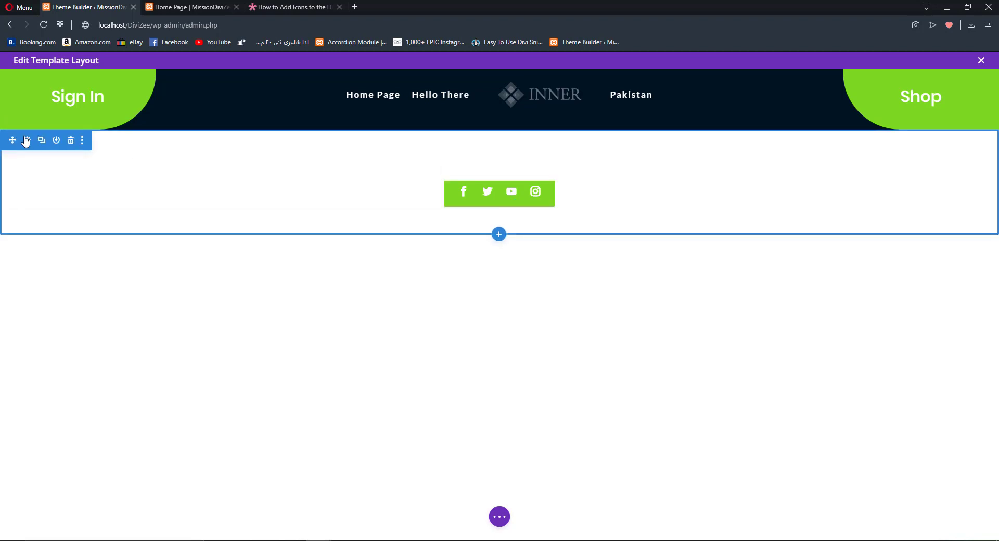
Check the social media section's background color options and close its settings.
left_click(26, 140)
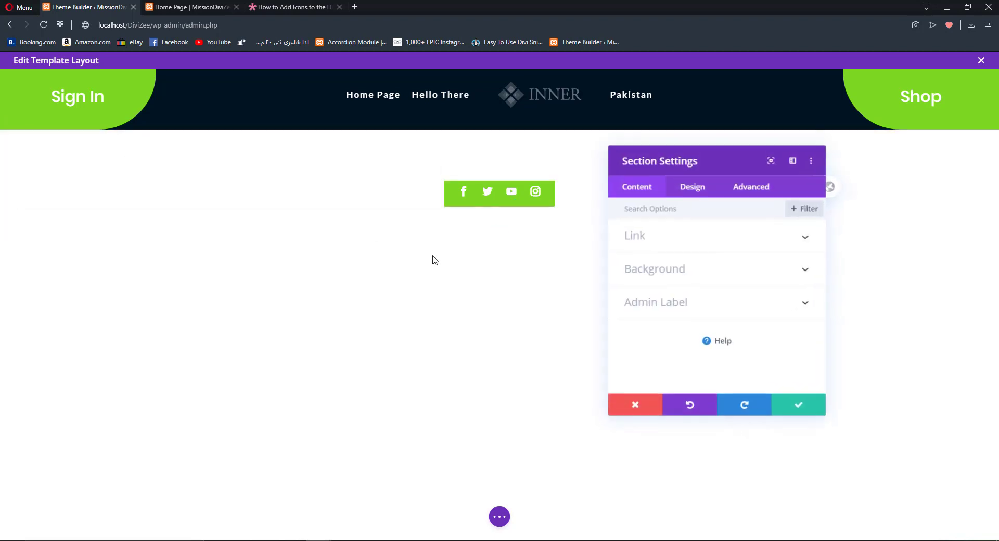
left_click(648, 277)
scroll(740, 261, "down", 2)
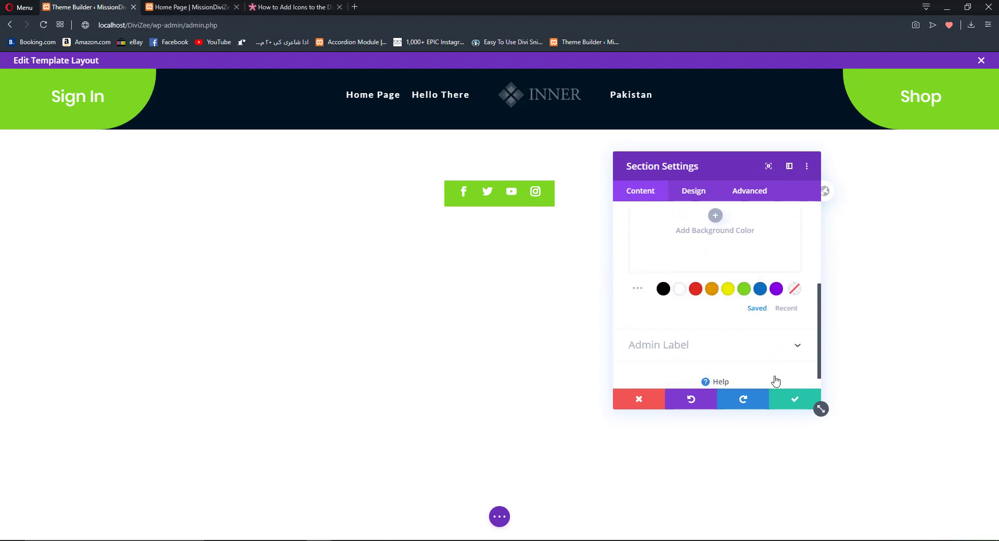
left_click(786, 398)
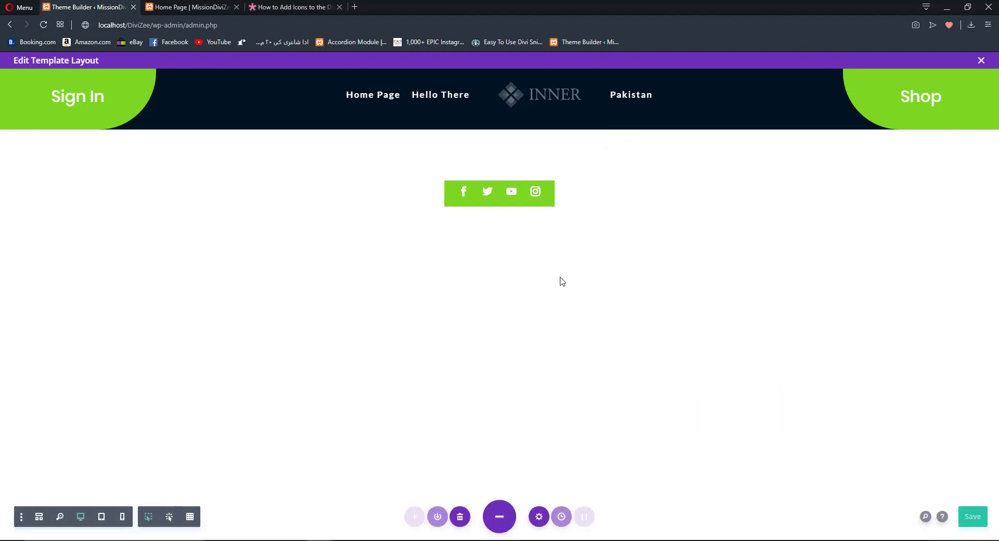
Reload the live Home Page and examine how the new header and social bar look and behave while the page scrolls.
left_click(184, 6)
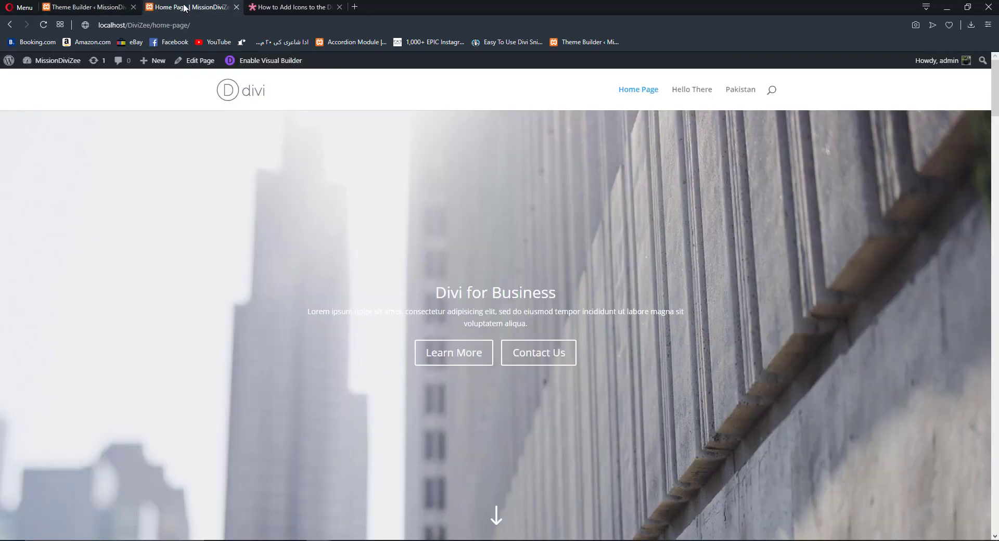
left_click(42, 26)
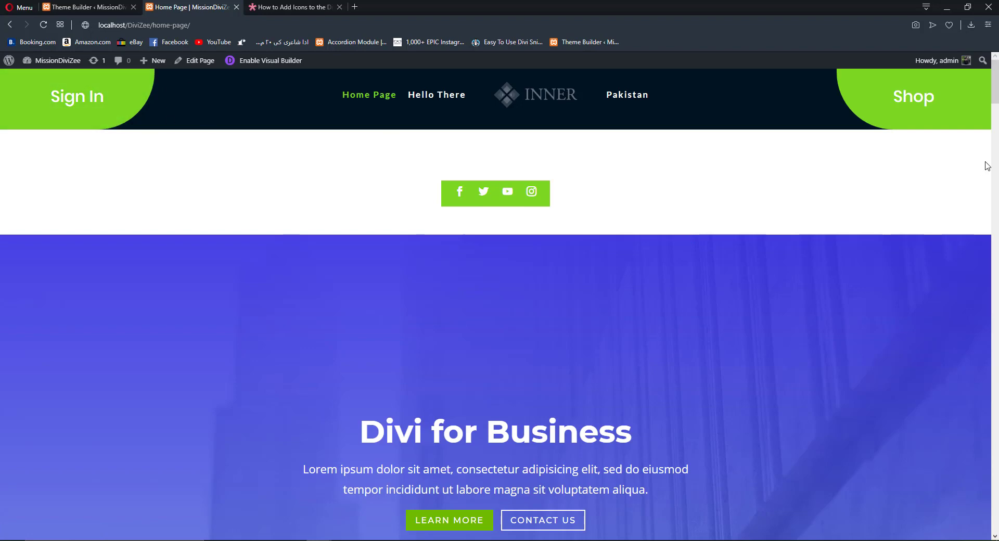
scroll(573, 203, "down", 1)
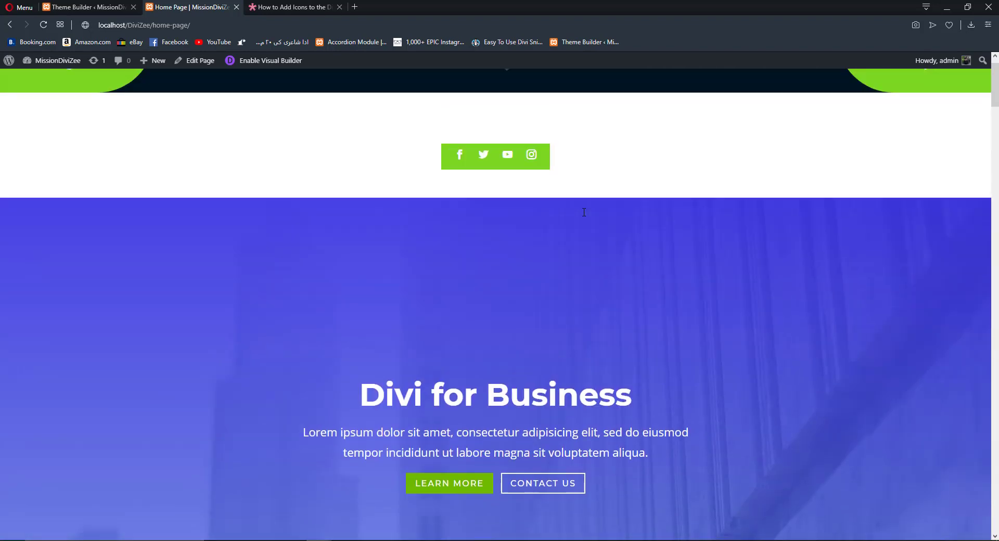
scroll(585, 216, "up", 1)
left_click(78, 7)
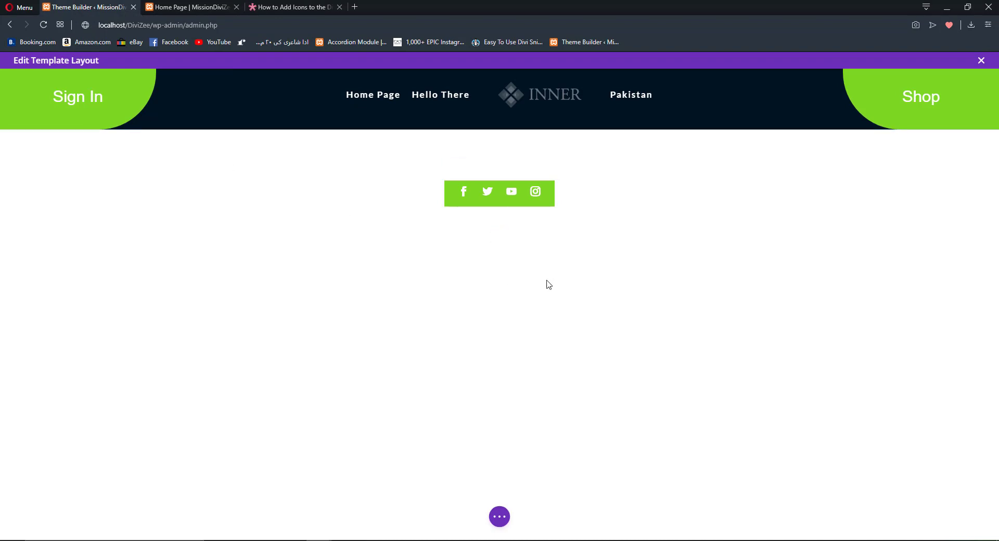
left_click(172, 7)
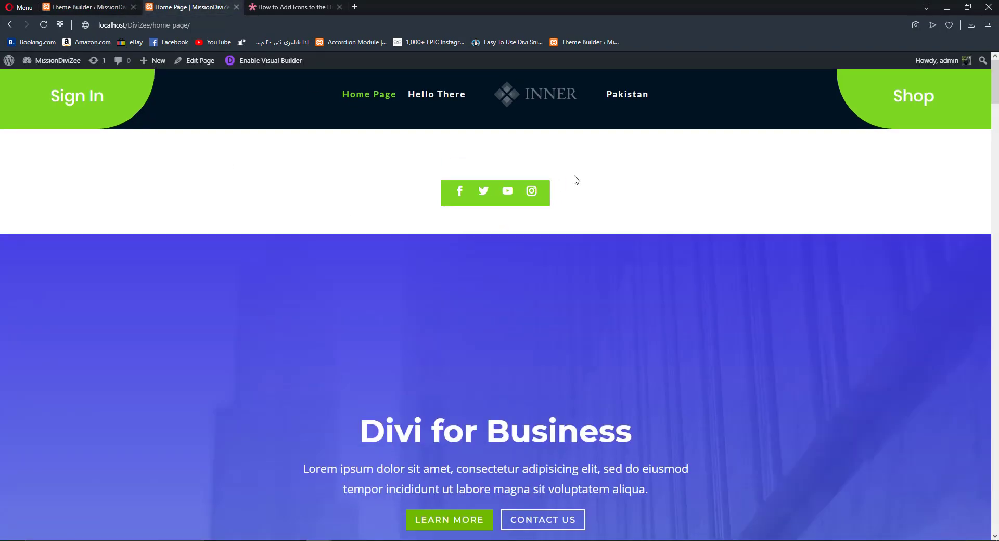
scroll(573, 178, "down", 6)
scroll(682, 207, "down", 5)
scroll(685, 205, "up", 12)
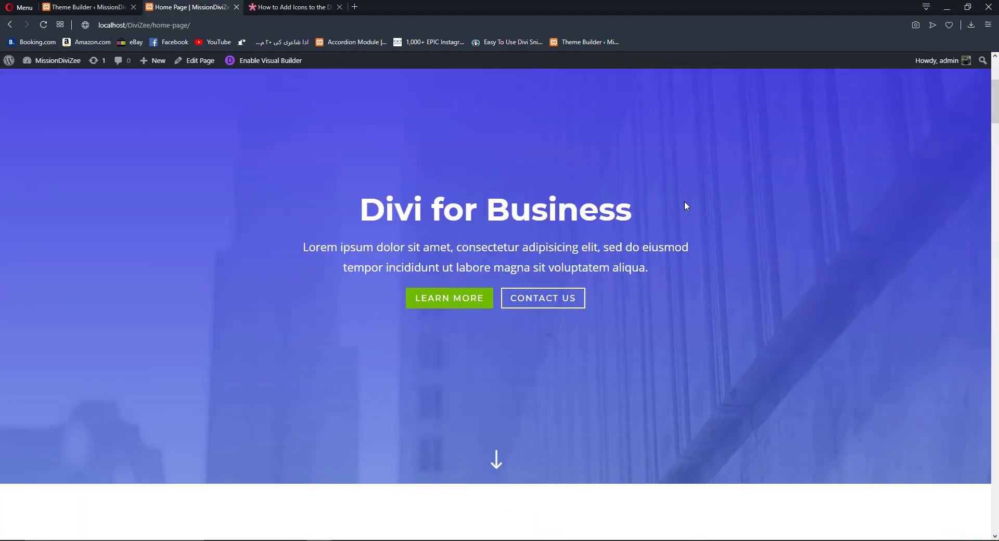
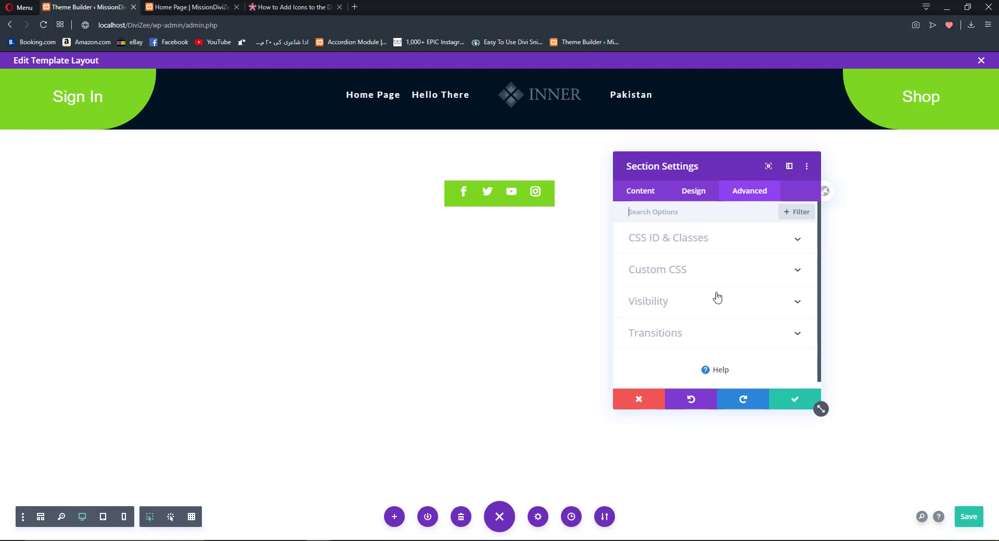
Set the header section's Z Index to 999 in its visibility options.
scroll(677, 310, "down", 1)
left_click(658, 305)
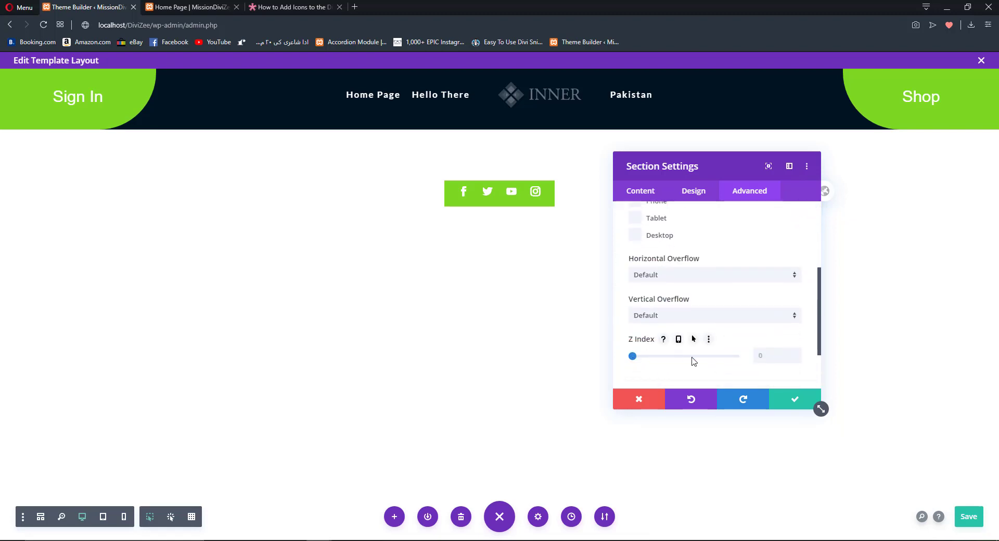
left_click_drag(693, 358, 765, 356)
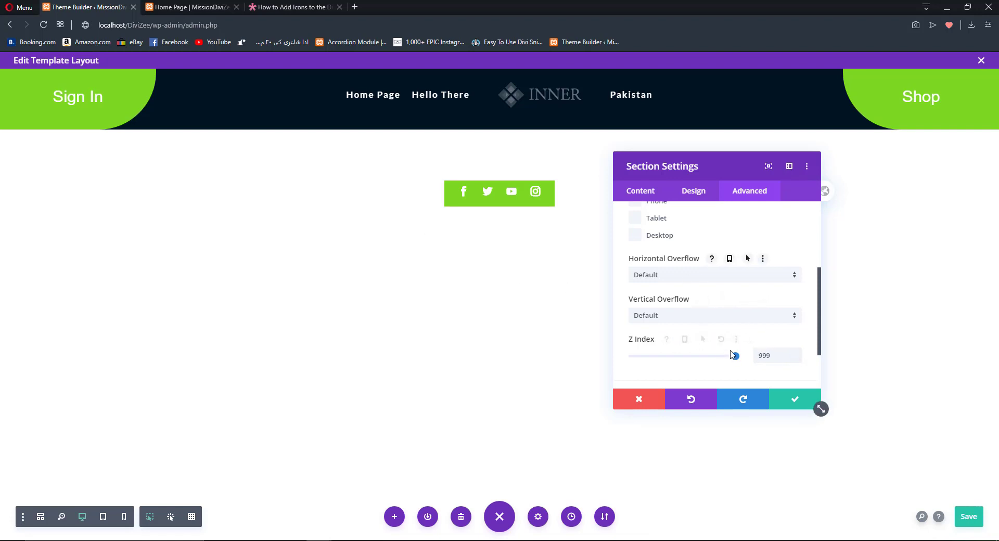
scroll(762, 340, "up", 5)
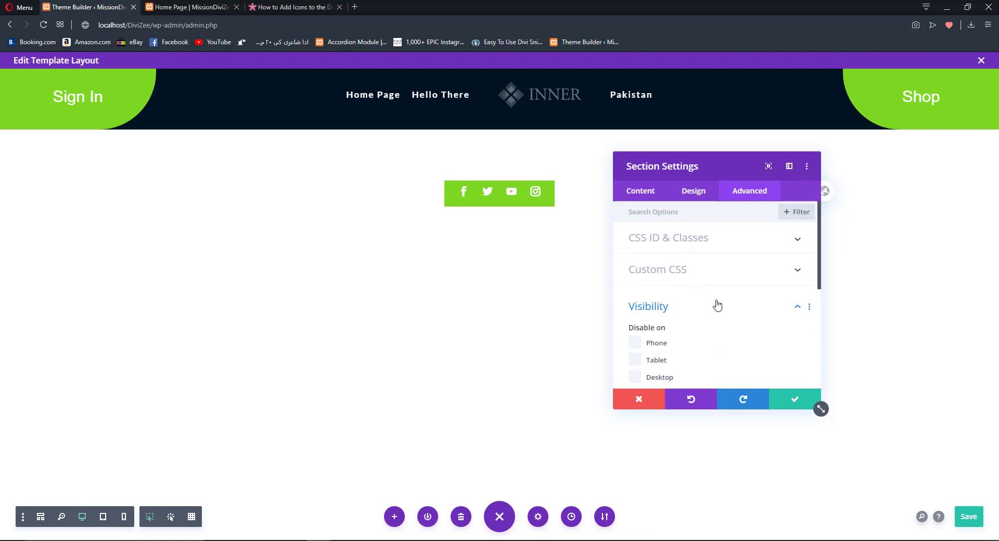
scroll(715, 305, "down", 5)
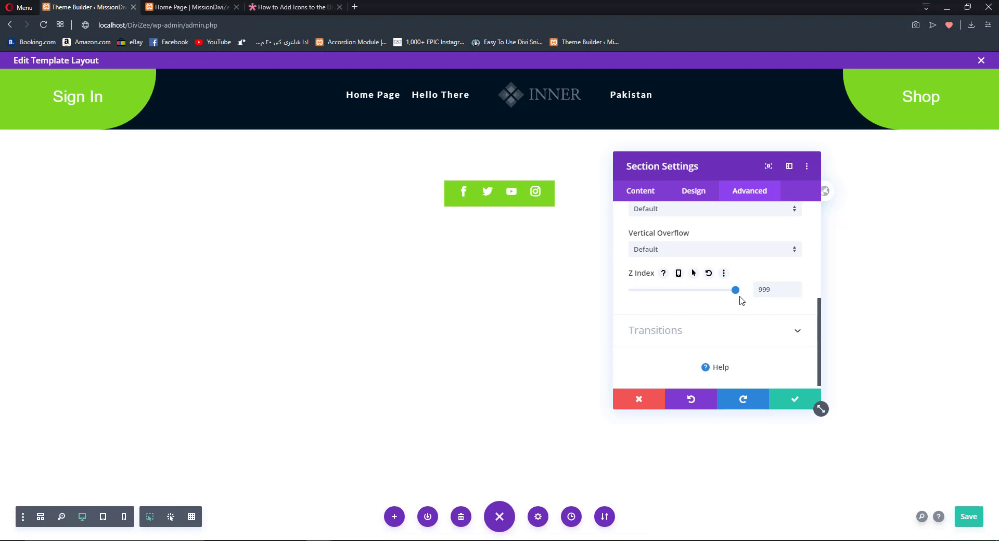
scroll(750, 300, "up", 3)
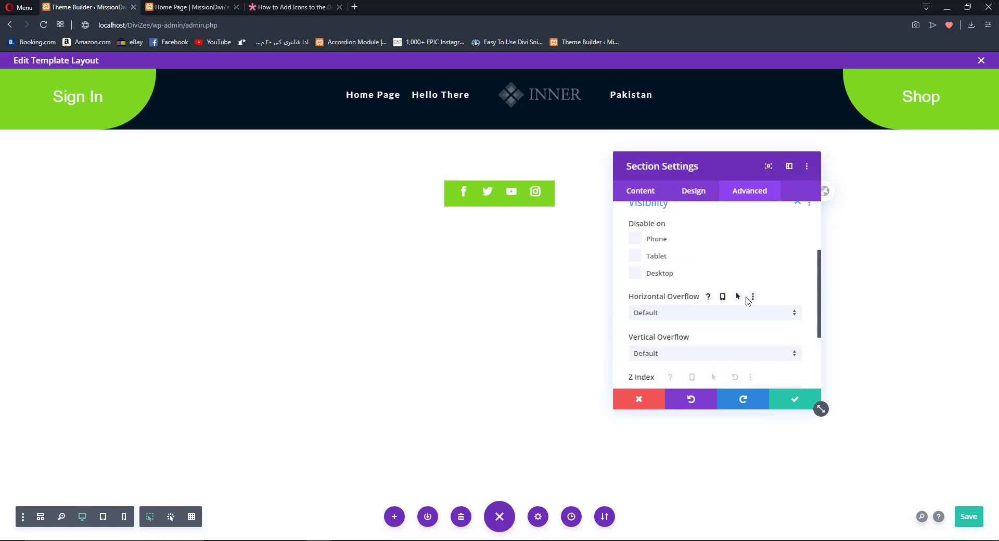
scroll(691, 301, "up", 3)
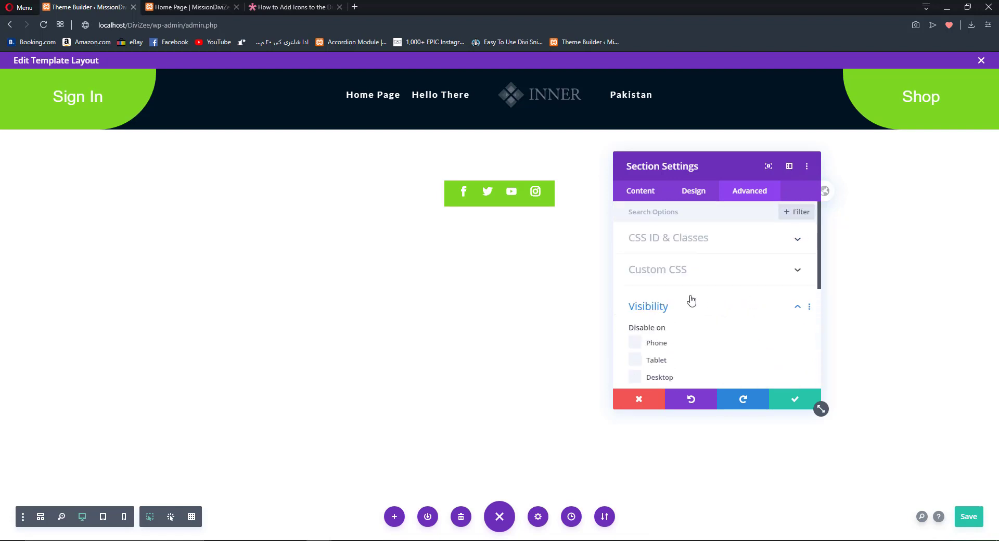
Add fixed positioning with left and right offsets of 0 to the header section's Main Element custom CSS.
left_click(675, 270)
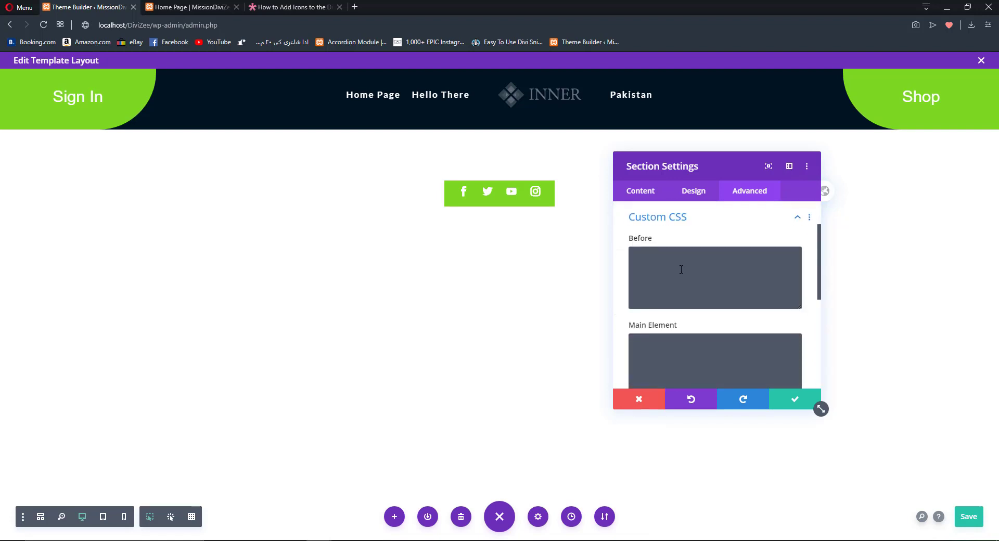
left_click(687, 354)
type("positio")
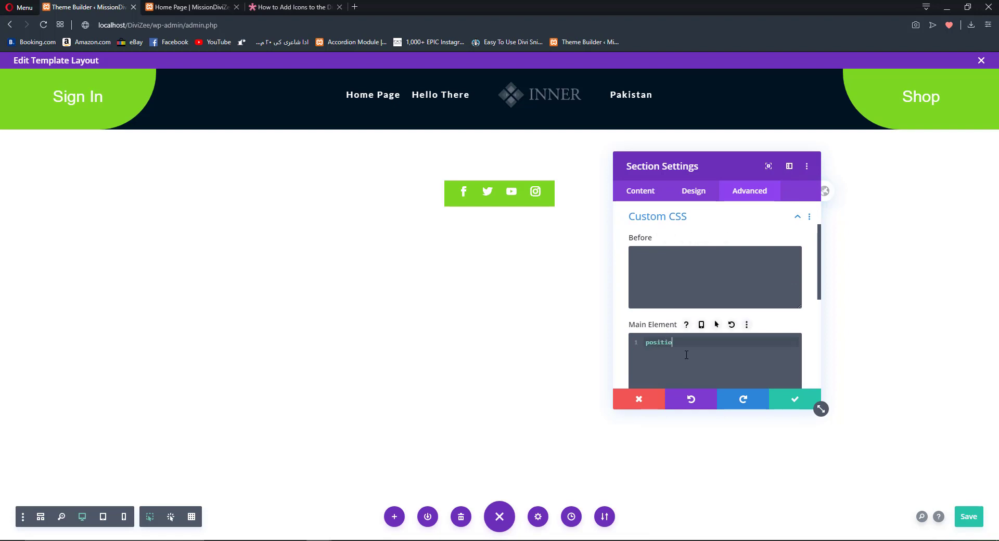
type("n: fixed;")
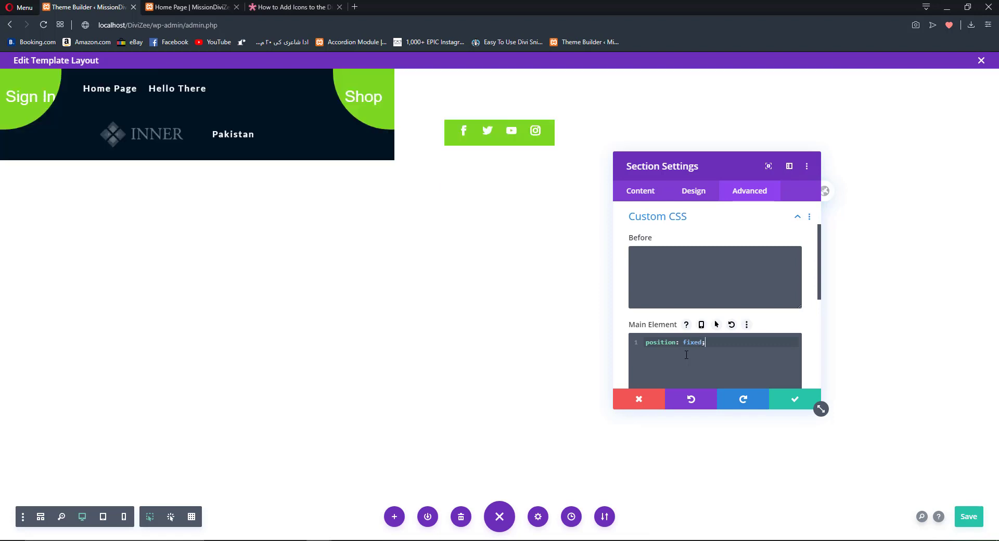
key("Return")
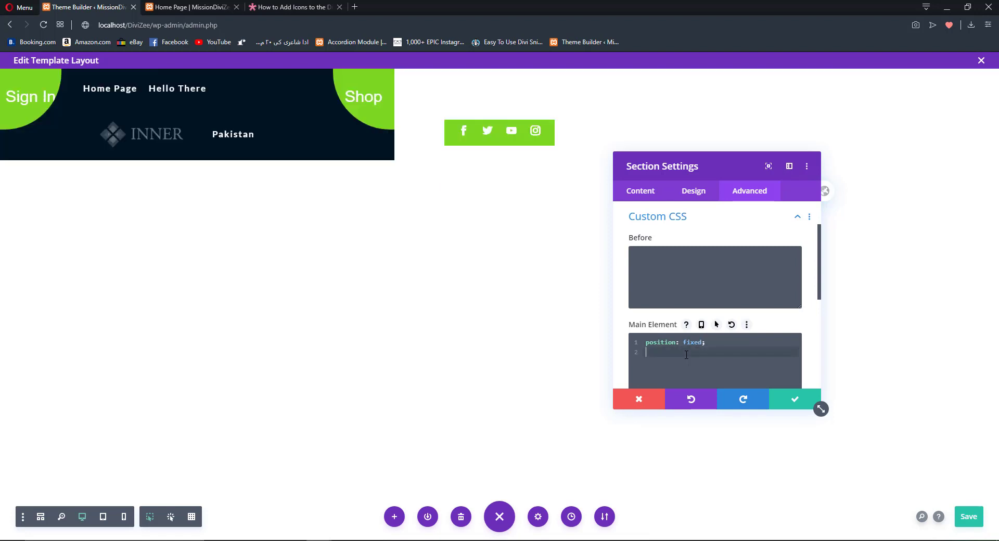
type("left; 0;")
key("Return")
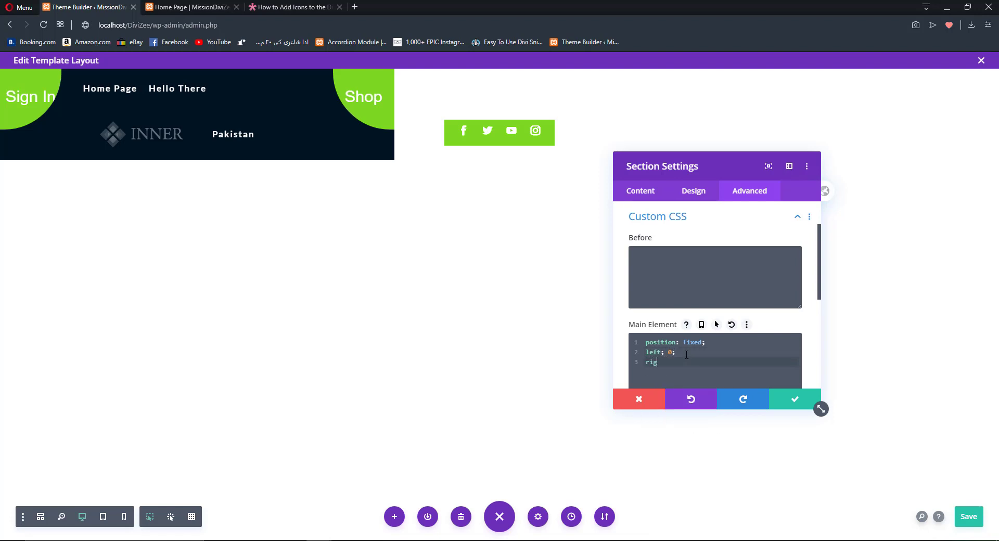
type("right ; 0;")
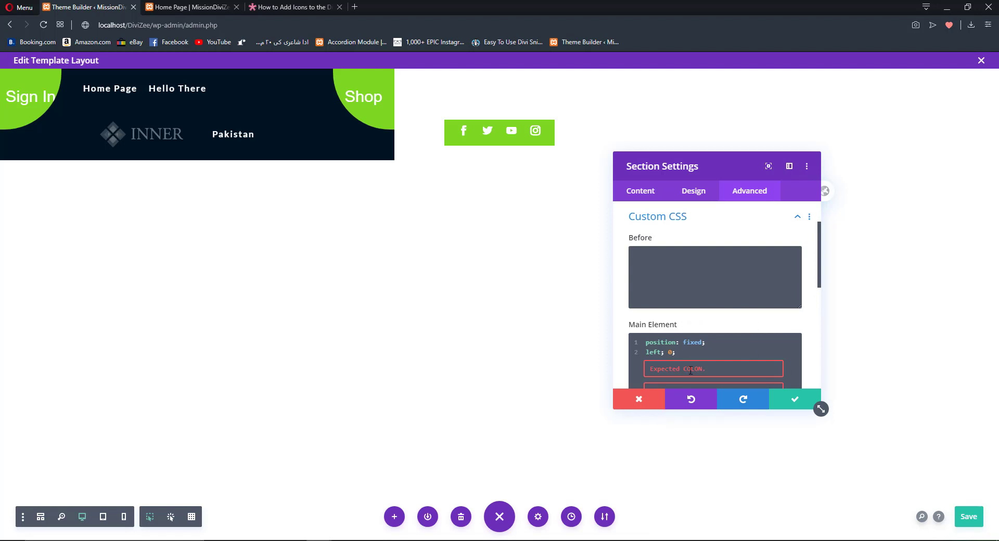
Correct the CSS offset declarations to use colons, reading left: 0; and right : 0;, and save the header section.
left_click(666, 353)
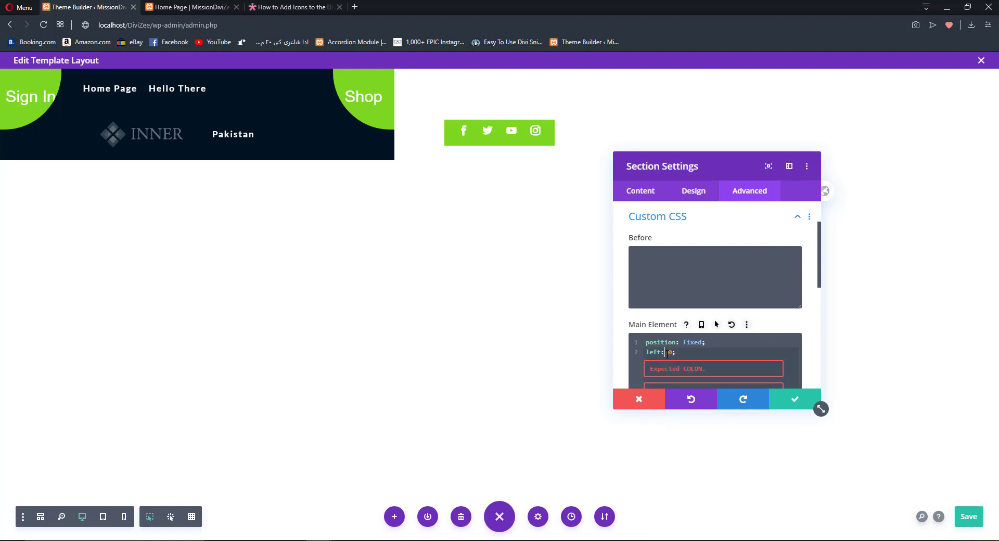
key("Return")
type("right ; 0;")
scroll(674, 338, "down", 1)
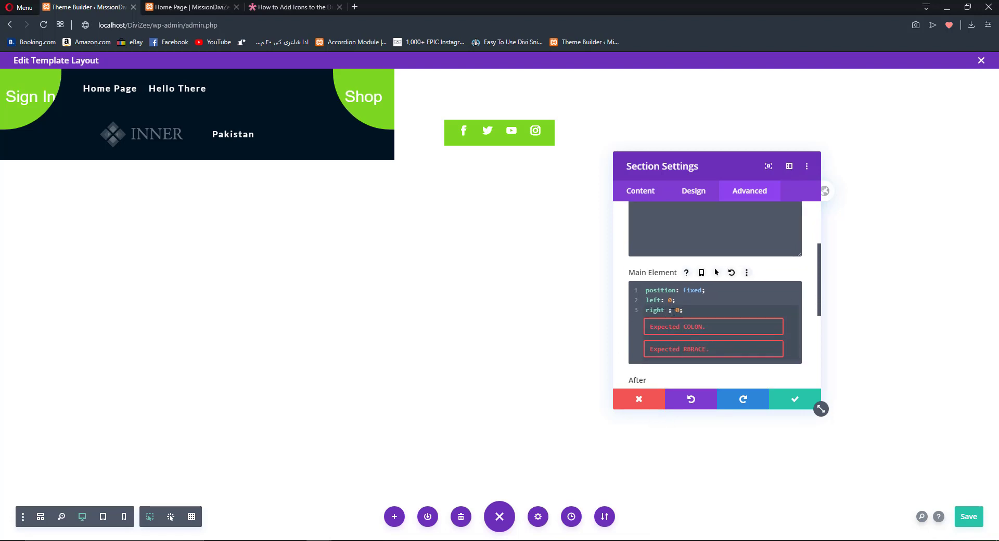
left_click(672, 310)
key("BackSpace")
type(":")
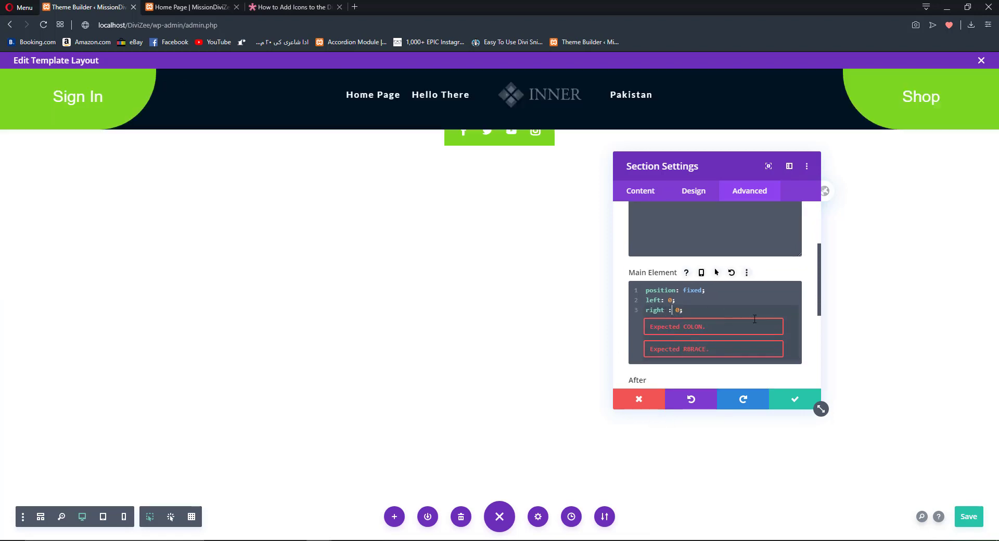
left_click(796, 399)
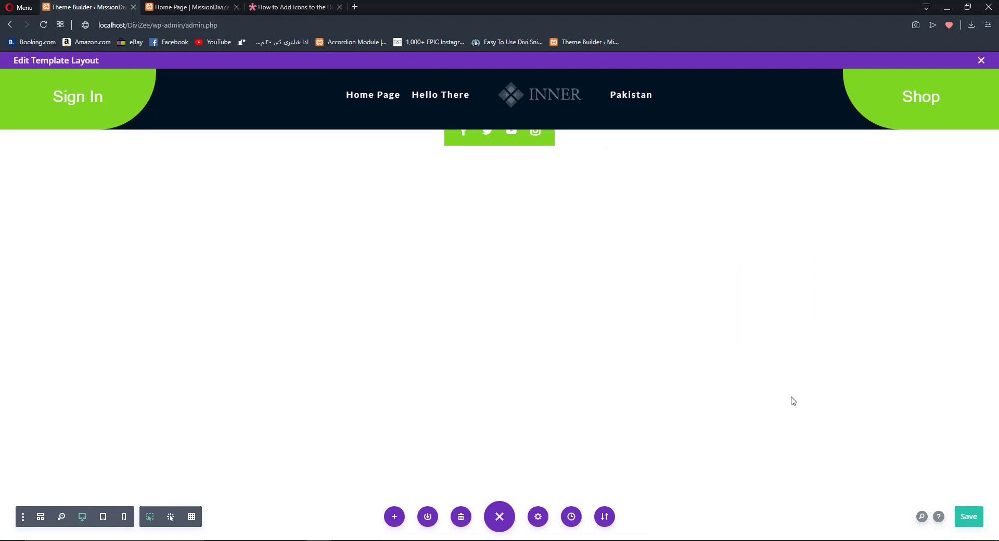
Open the social media row's settings from the wireframe view and set its Z Index to 996.
left_click(42, 517)
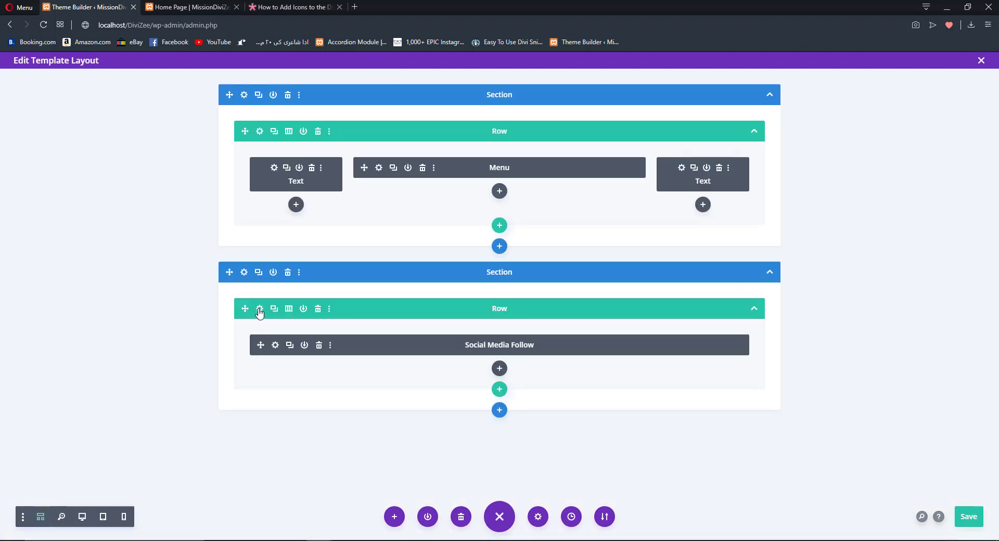
left_click(260, 308)
left_click(40, 517)
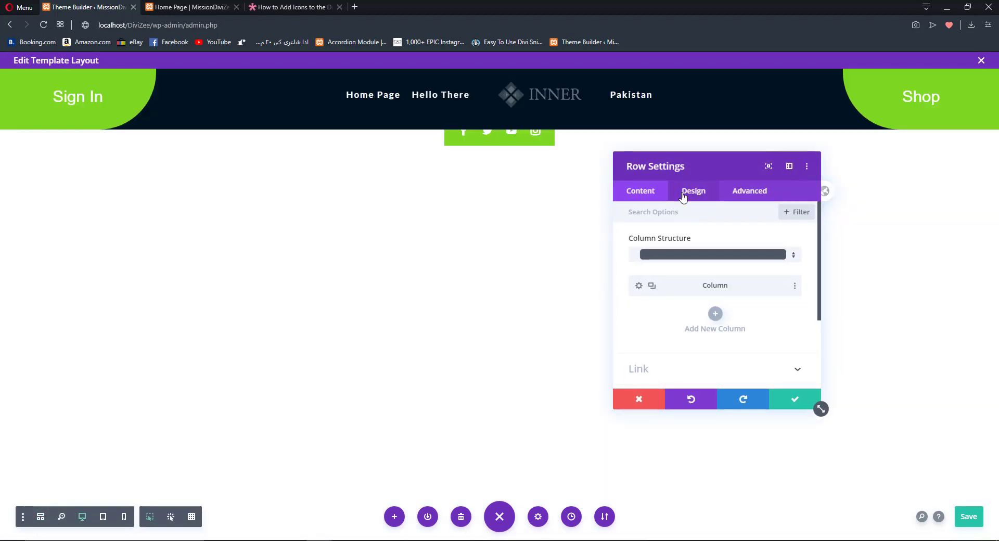
left_click(744, 191)
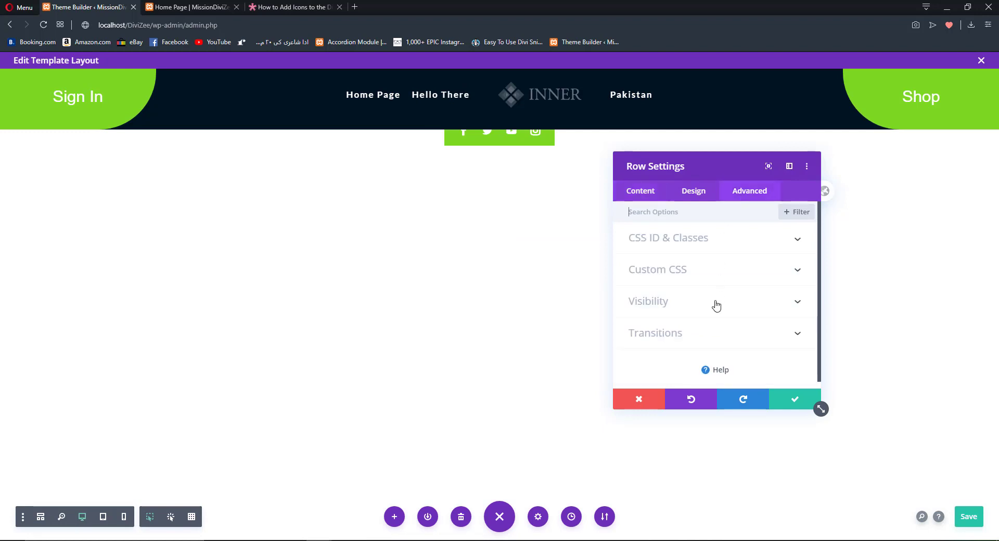
left_click(667, 312)
scroll(677, 333, "down", 3)
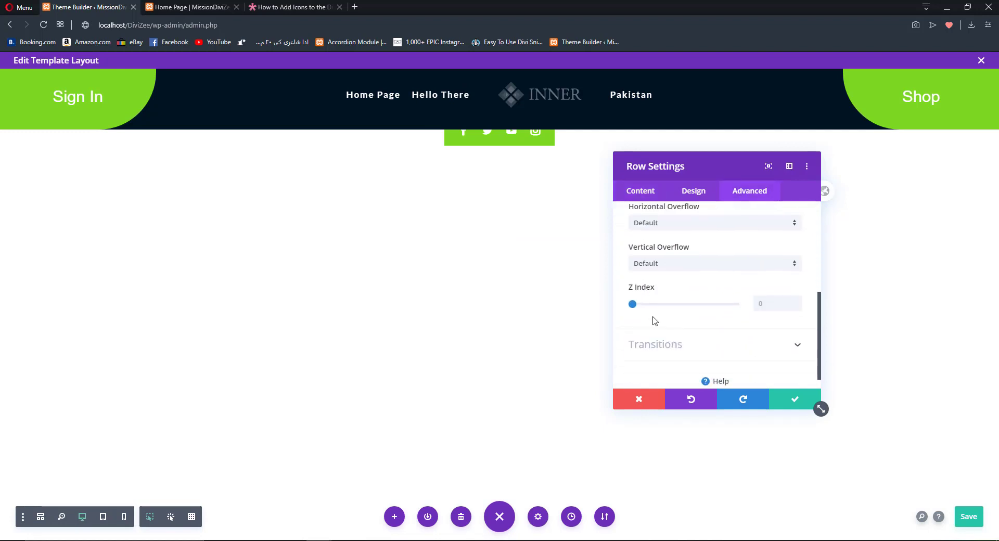
left_click_drag(632, 306, 737, 310)
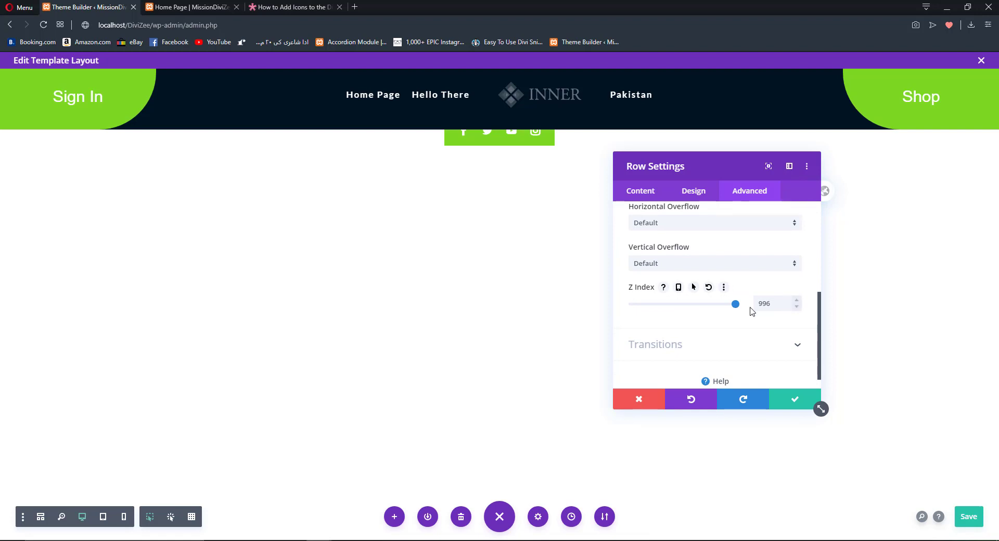
scroll(718, 265, "up", 3)
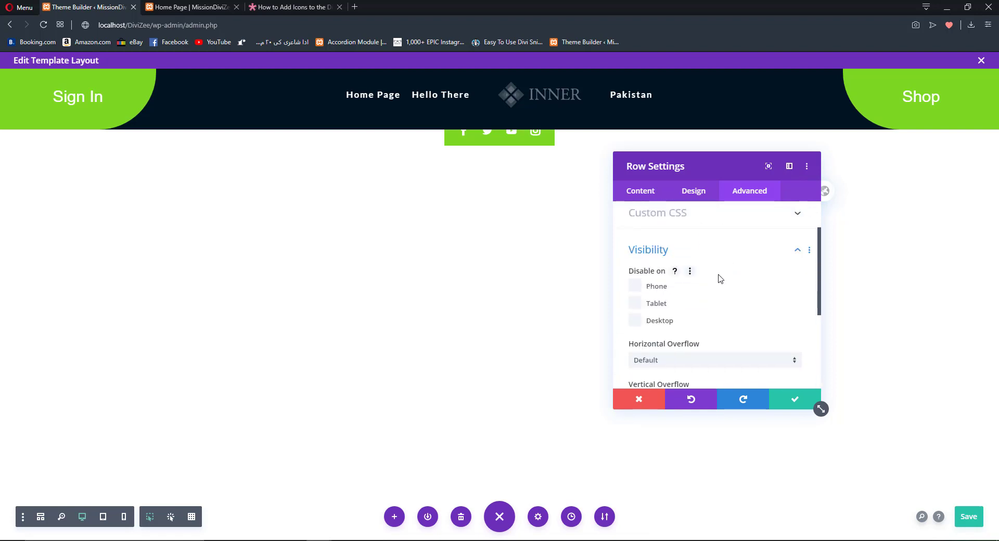
scroll(692, 260, "up", 1)
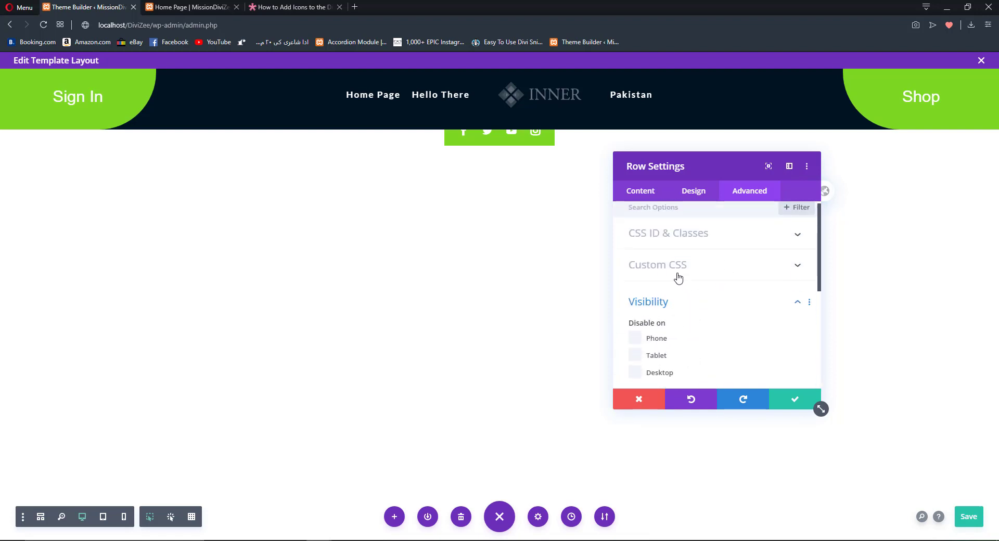
Add position: fixed; left: 0; right: 0; to the social media row's Main Element custom CSS.
left_click(676, 275)
left_click(671, 356)
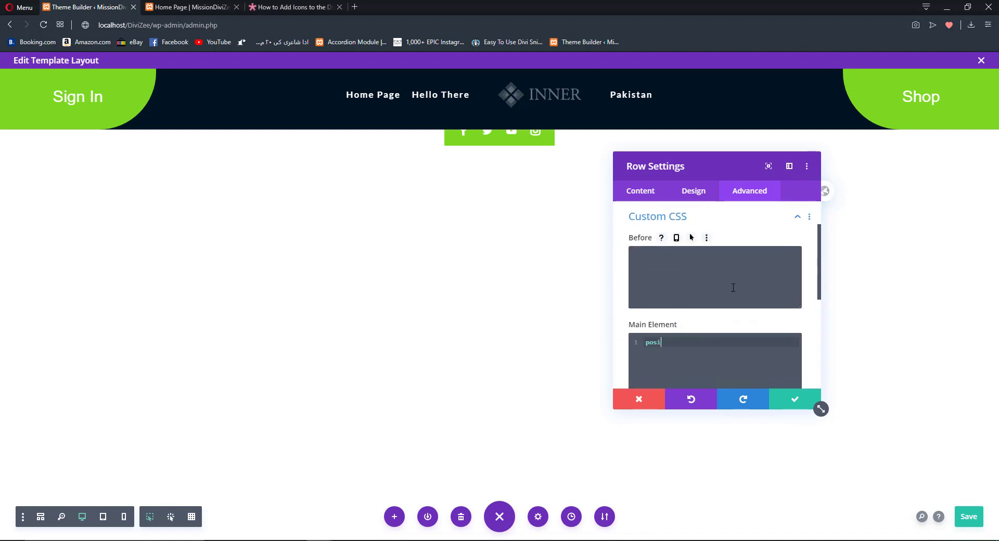
type("position: fixed;")
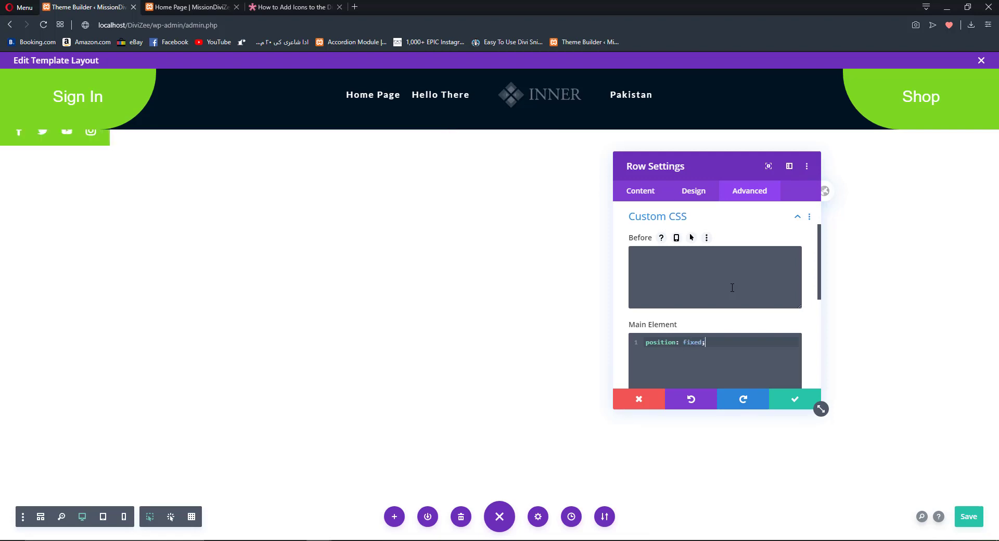
key("Return")
type("left:")
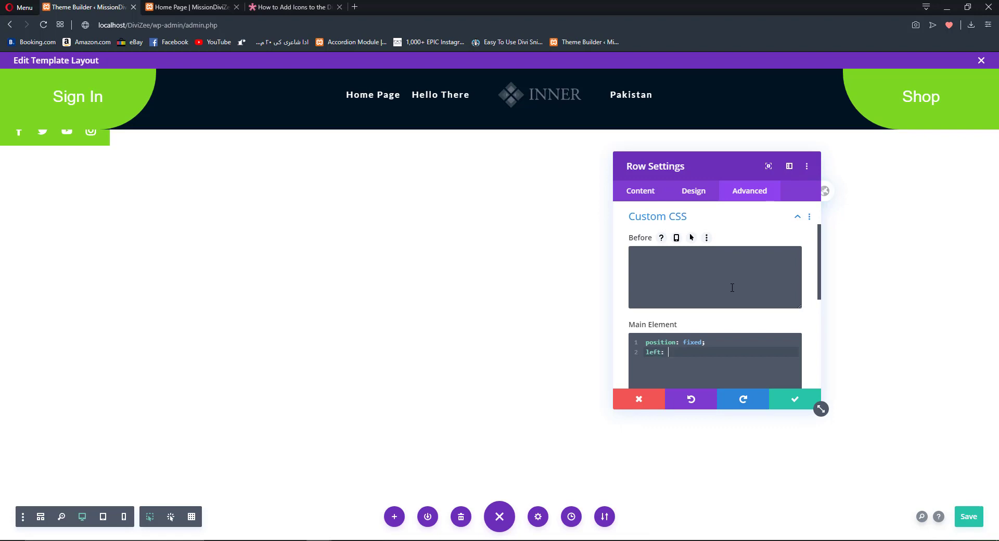
type(" 0;")
key("Return")
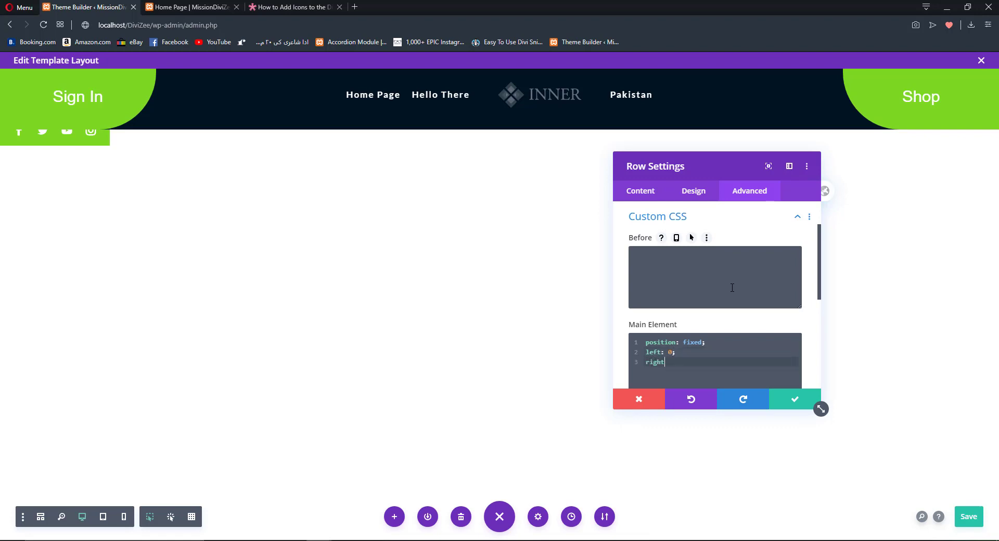
type("right: 0;")
key("Return")
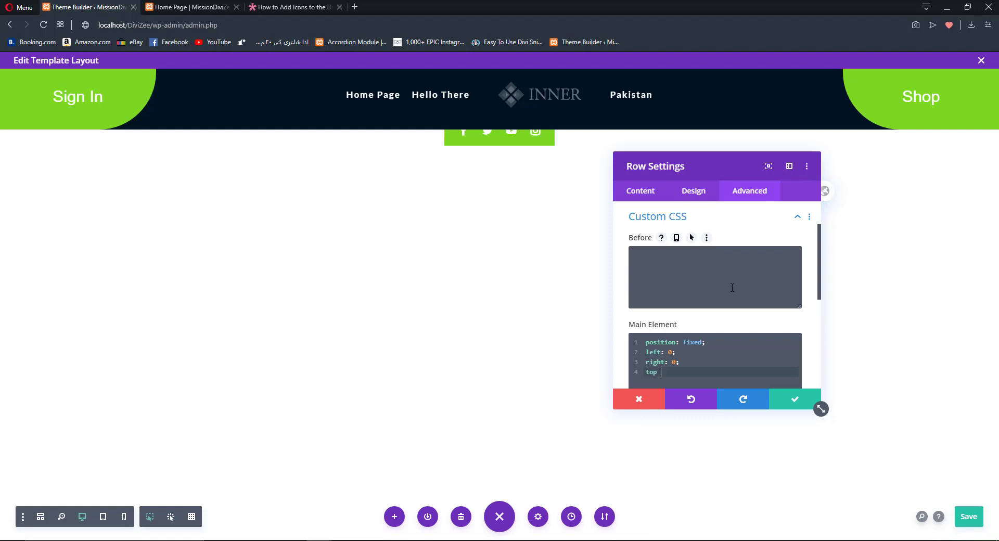
Add a top : 10%; declaration to the row's Main Element CSS, then save the layout and the row settings.
type("top : 10%;")
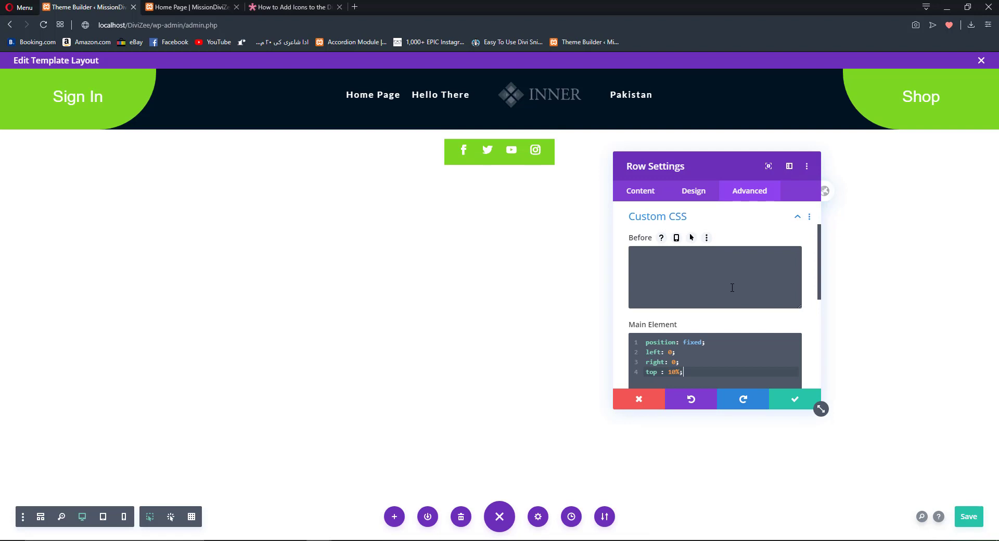
key("ctrl+s")
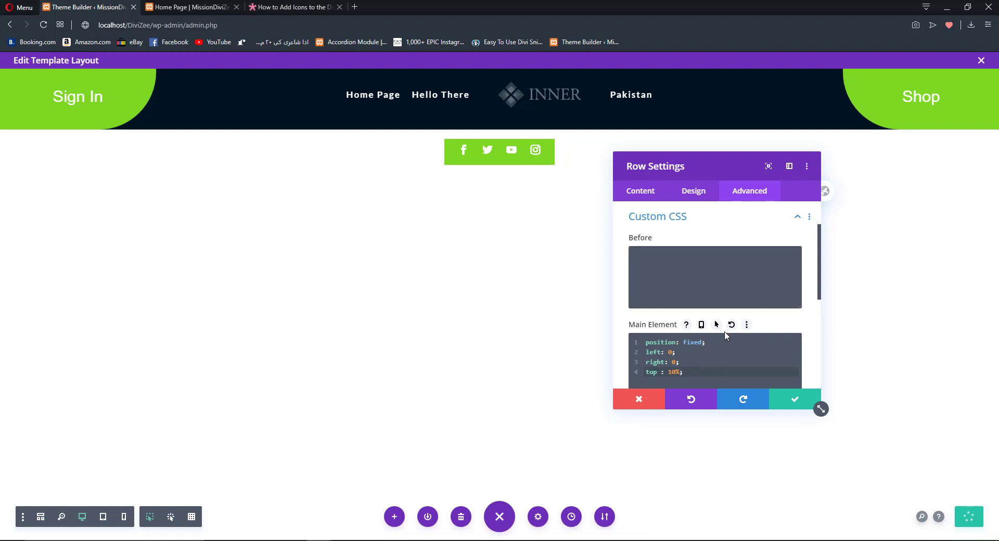
scroll(726, 337, "down", 1)
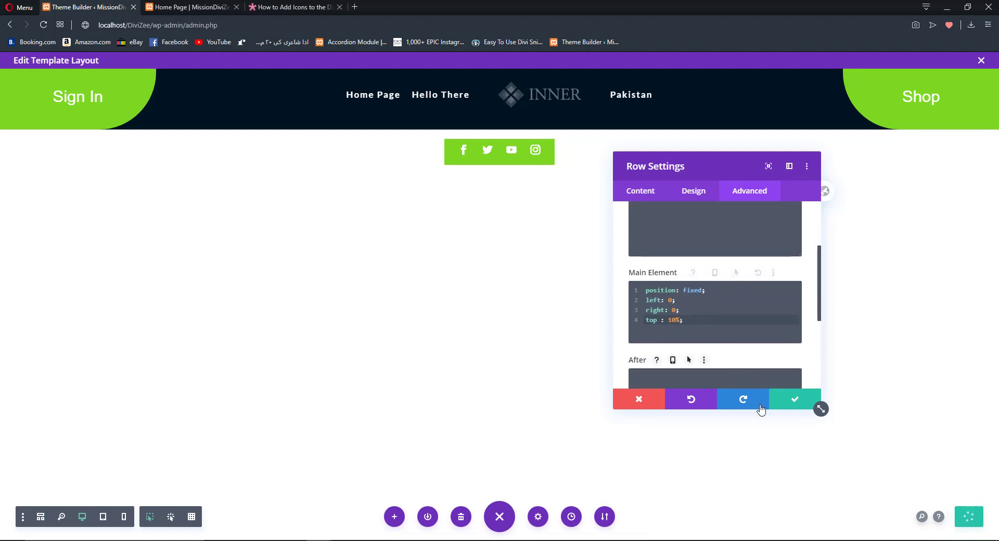
left_click(799, 400)
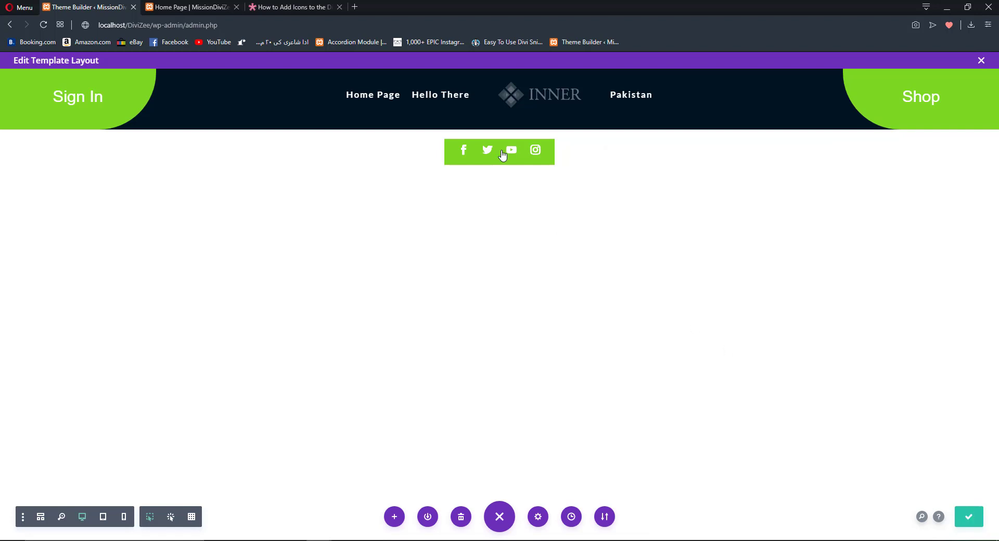
Reload the live Home Page and scroll through it to check the fixed header and social icon bar.
left_click(184, 6)
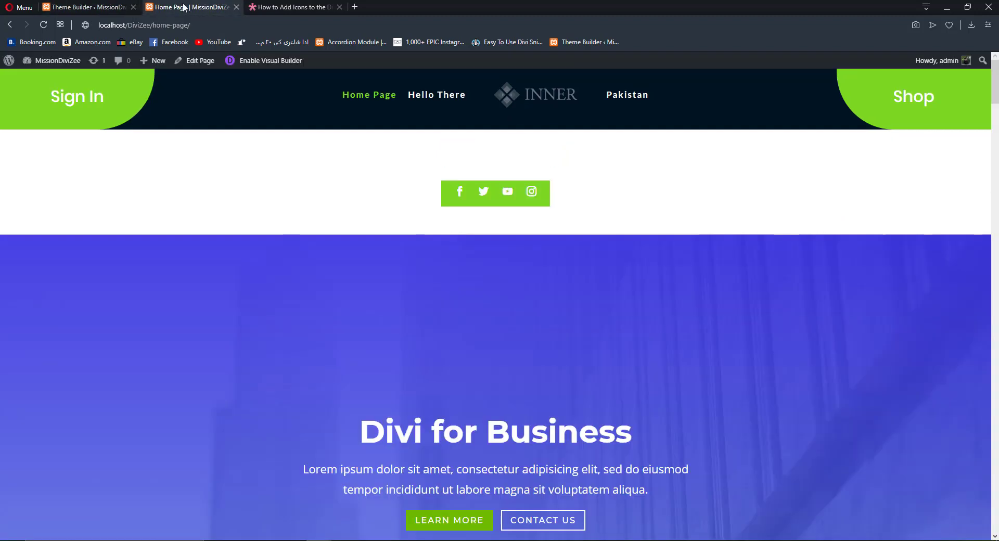
left_click(44, 24)
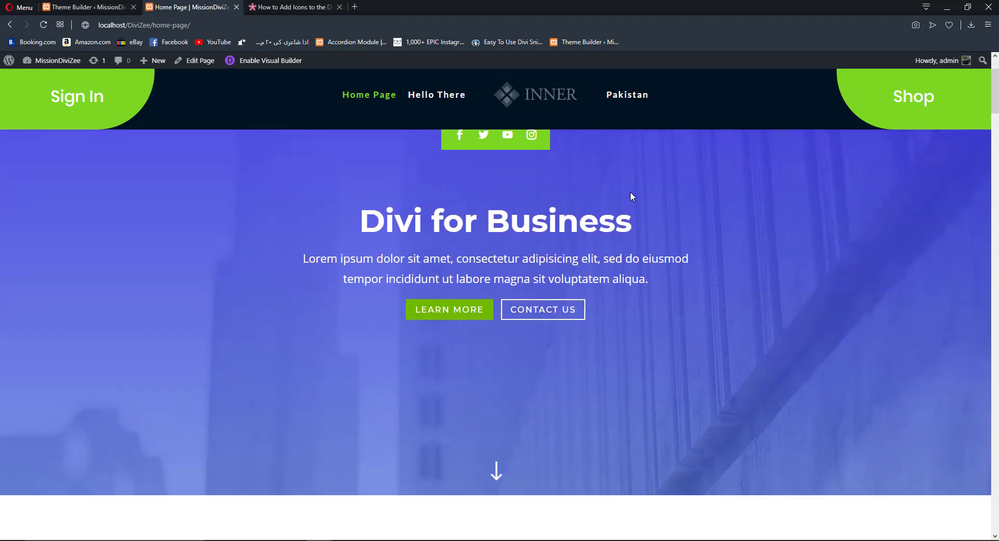
scroll(593, 182, "down", 5)
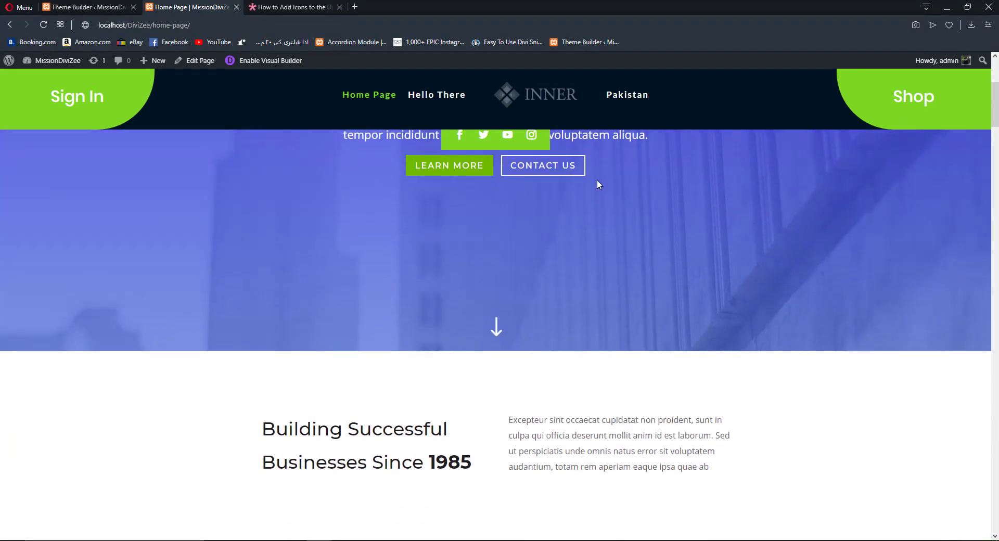
scroll(598, 179, "up", 5)
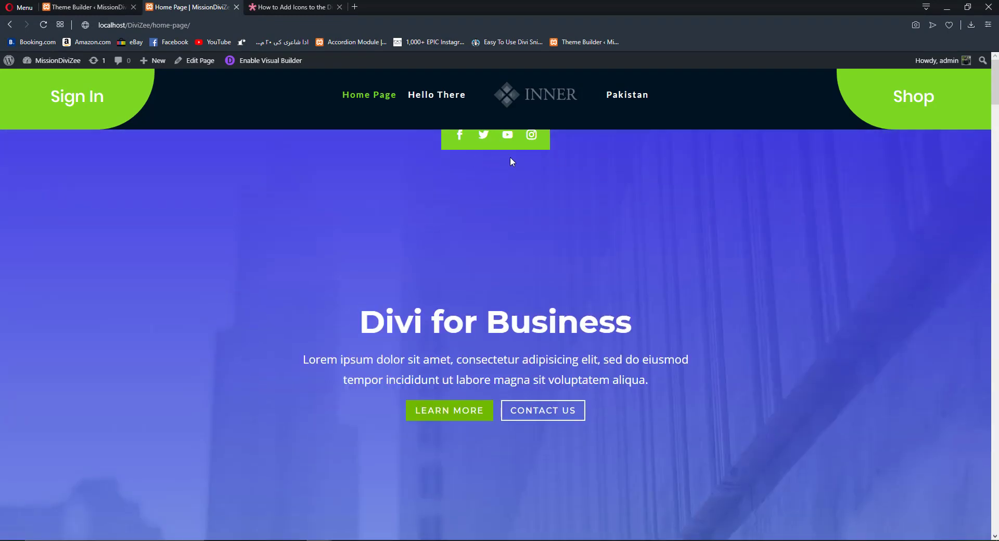
Set the social media row's top padding to 4px in its spacing options and save the layout.
left_click(90, 7)
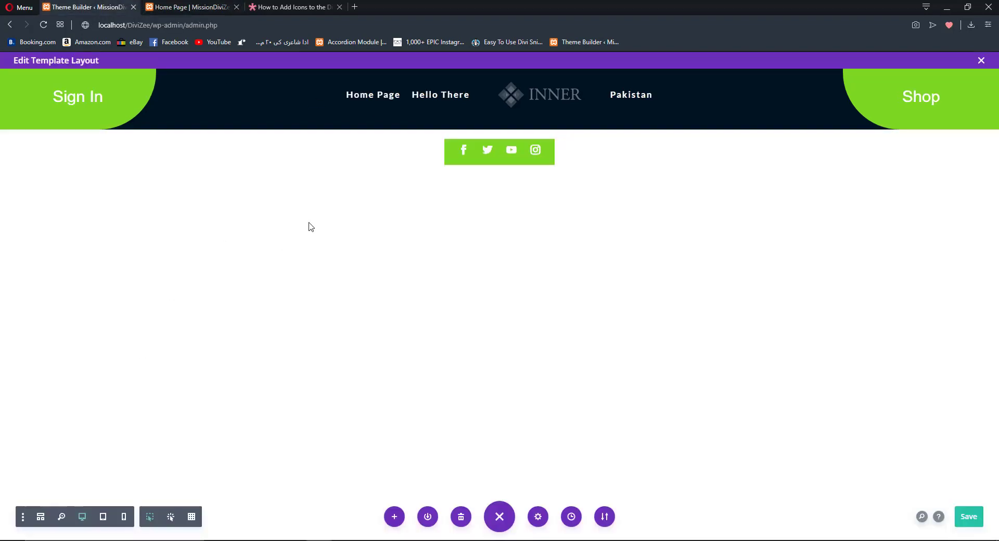
left_click(41, 518)
left_click(259, 308)
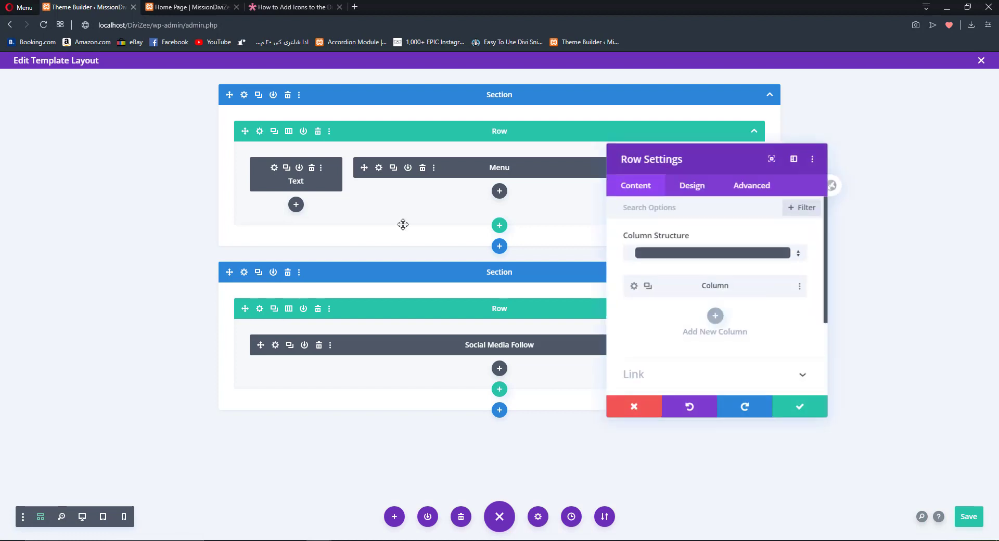
left_click(689, 186)
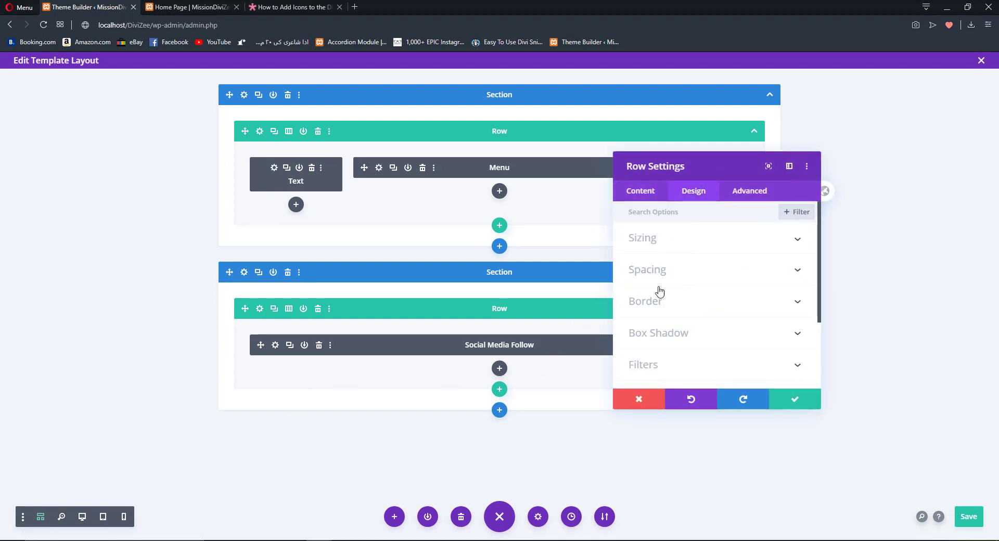
left_click(658, 272)
key("ctrl+shift+w")
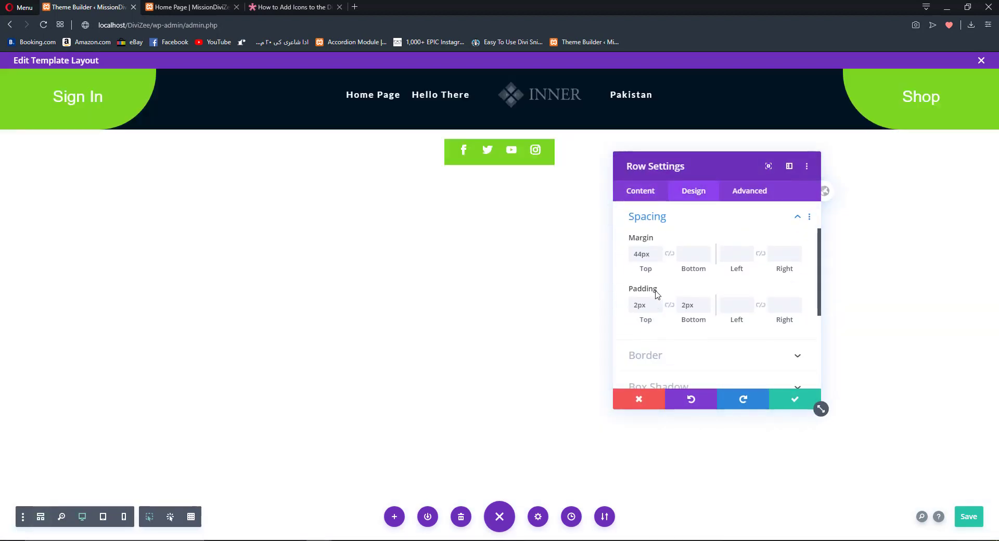
left_click(659, 302)
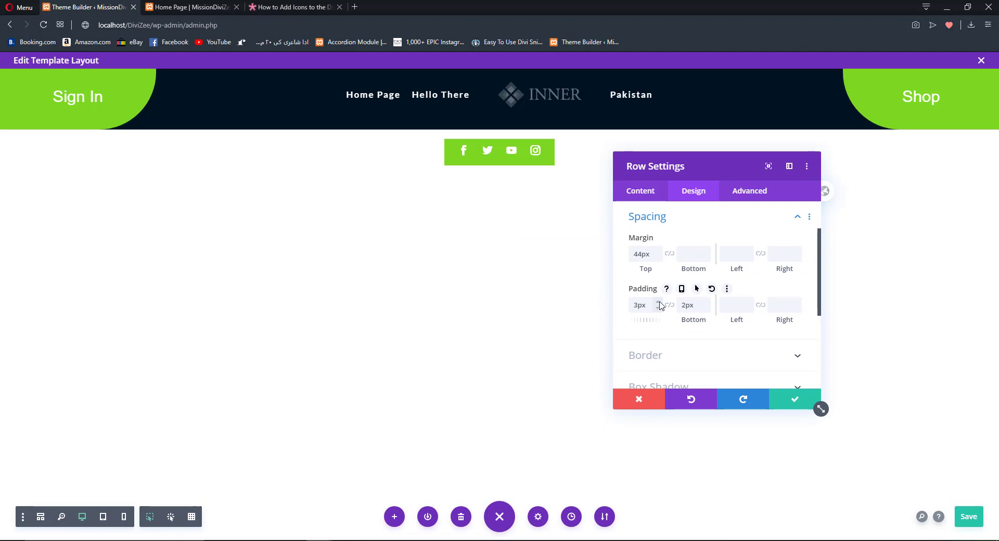
left_click(660, 303)
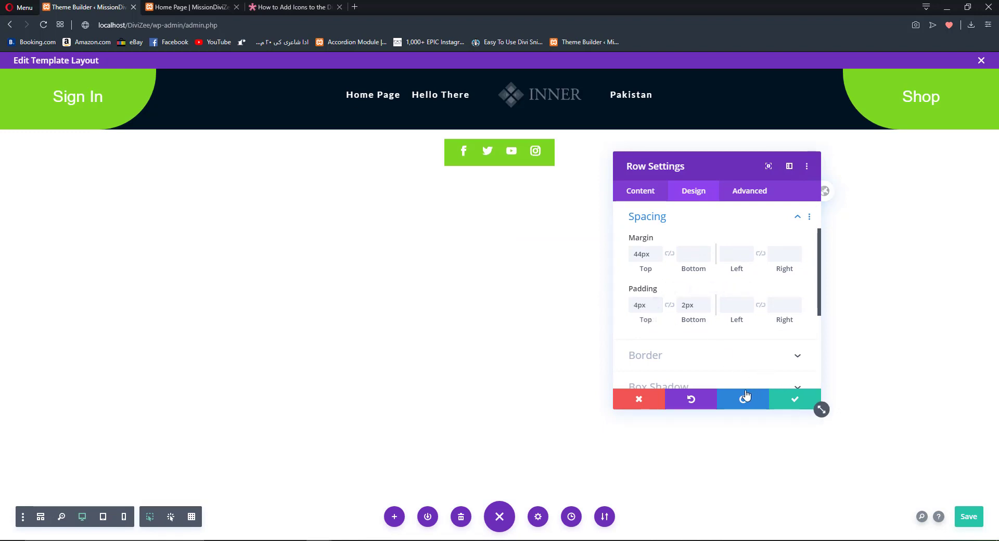
key("ctrl+s")
Refresh the live Home Page and check the social bar's spacing below the header while scrolling.
left_click(157, 6)
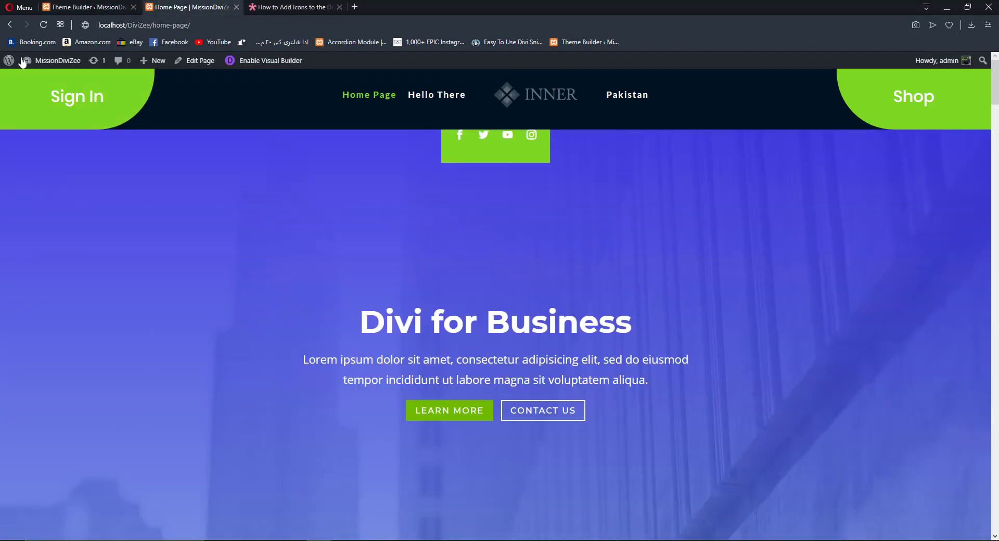
left_click(49, 21)
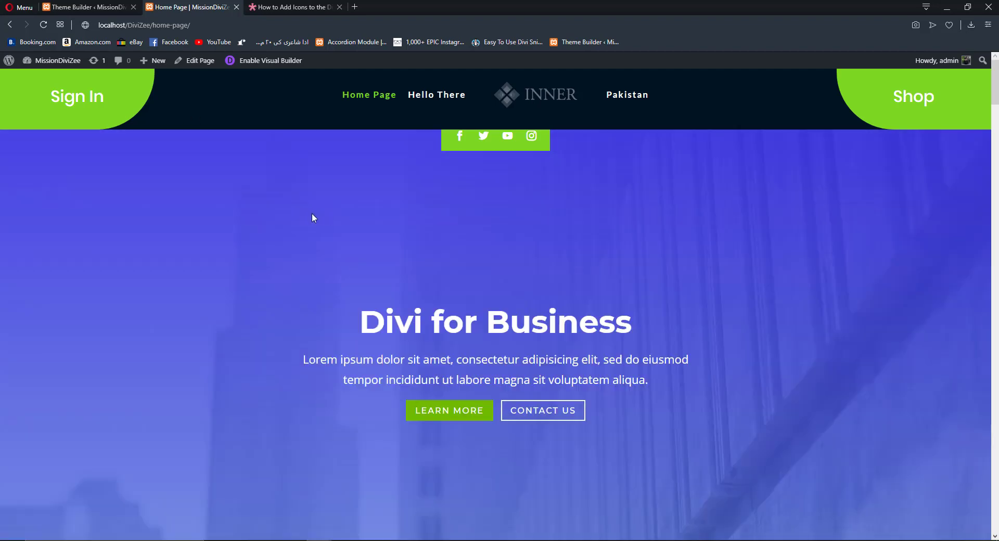
scroll(311, 213, "down", 3)
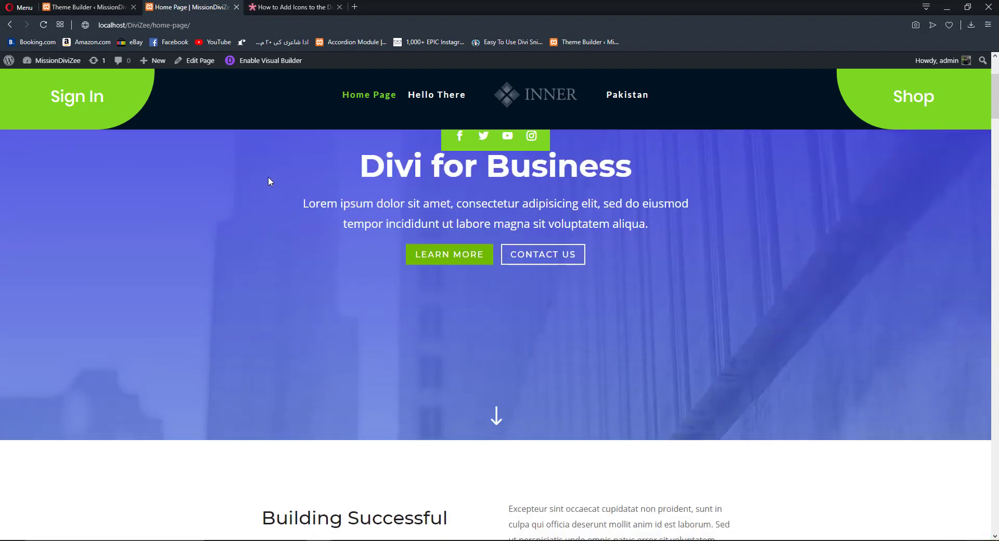
scroll(251, 142, "up", 2)
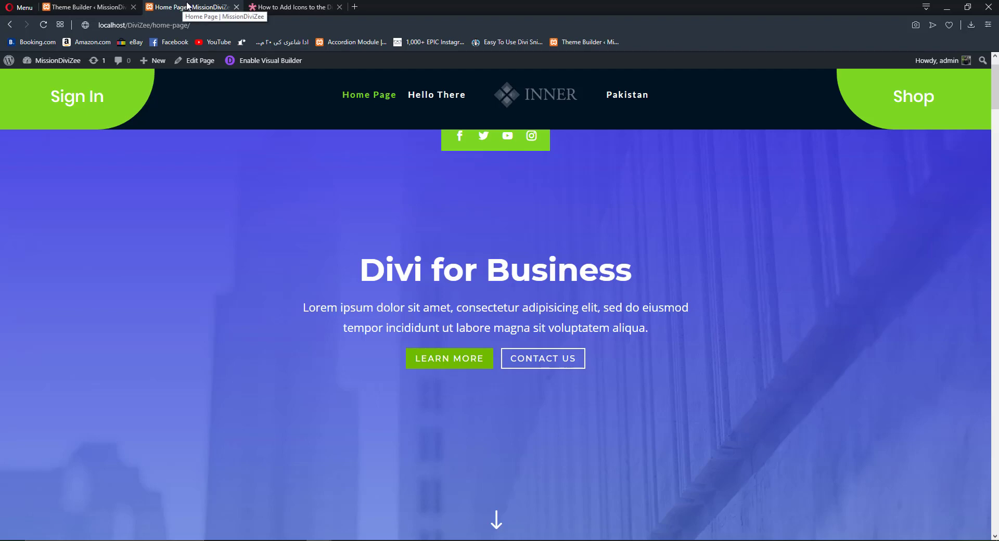
Detach the Home Page into its own narrow window, inspect the header's mobile layout and hamburger menu, and return to the Theme Builder.
left_click_drag(184, 10, 310, 129)
left_click(968, 7)
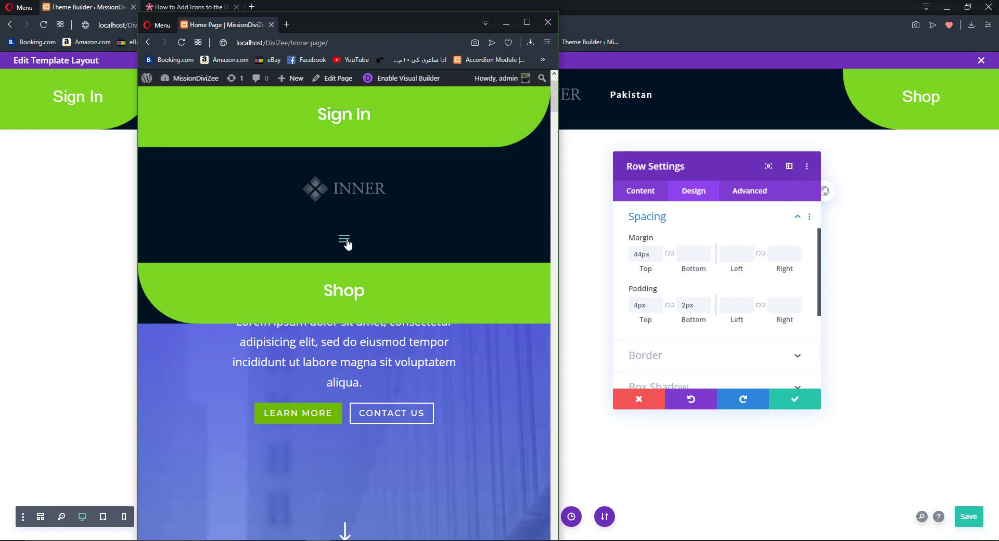
scroll(316, 234, "down", 2)
scroll(316, 233, "up", 2)
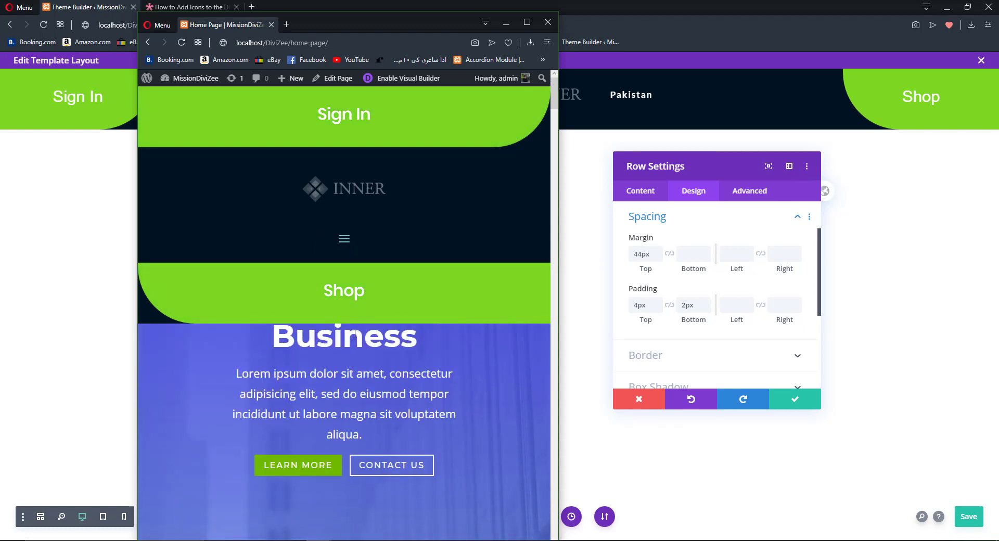
left_click(342, 242)
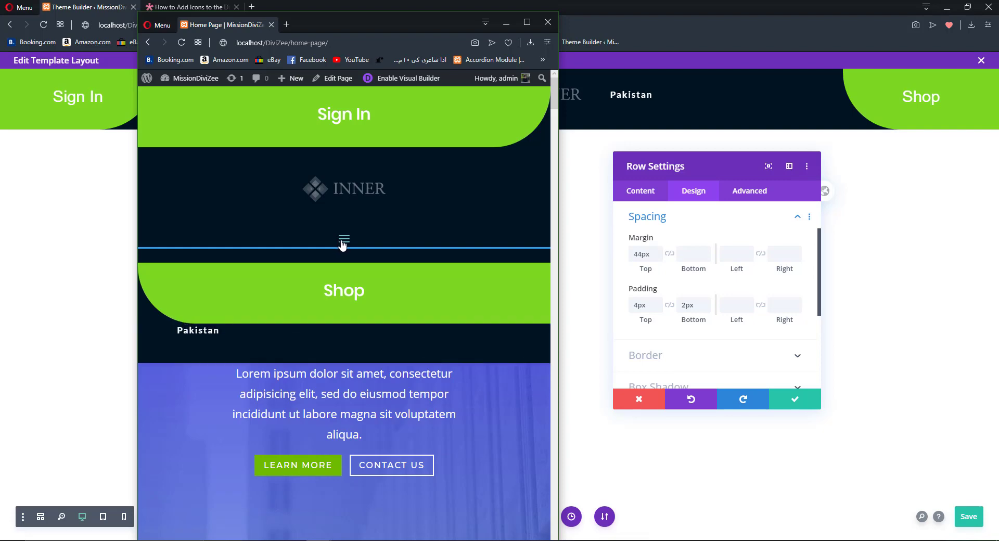
left_click(343, 243)
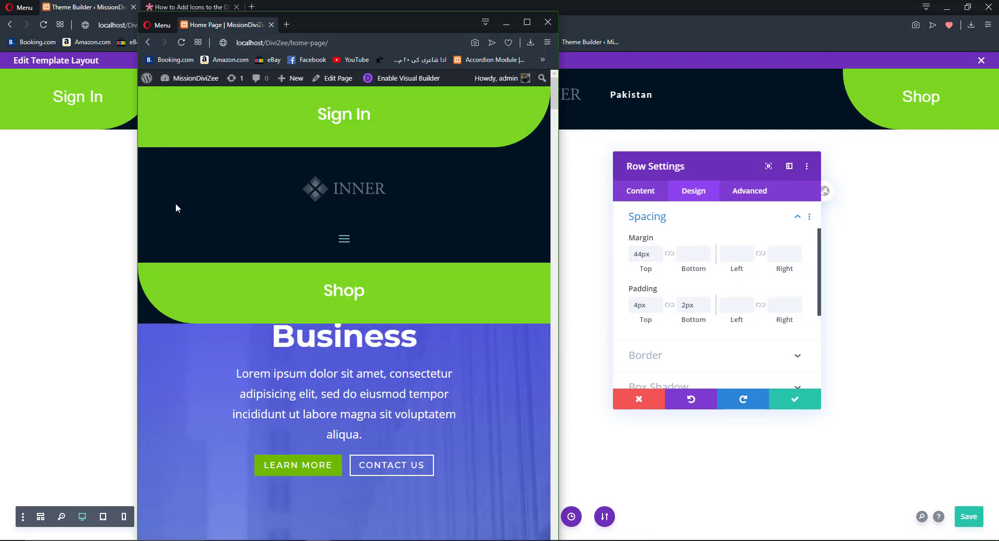
mouse_move(135, 212)
left_mouse_down()
mouse_move(397, 216)
mouse_move(133, 214)
left_mouse_up()
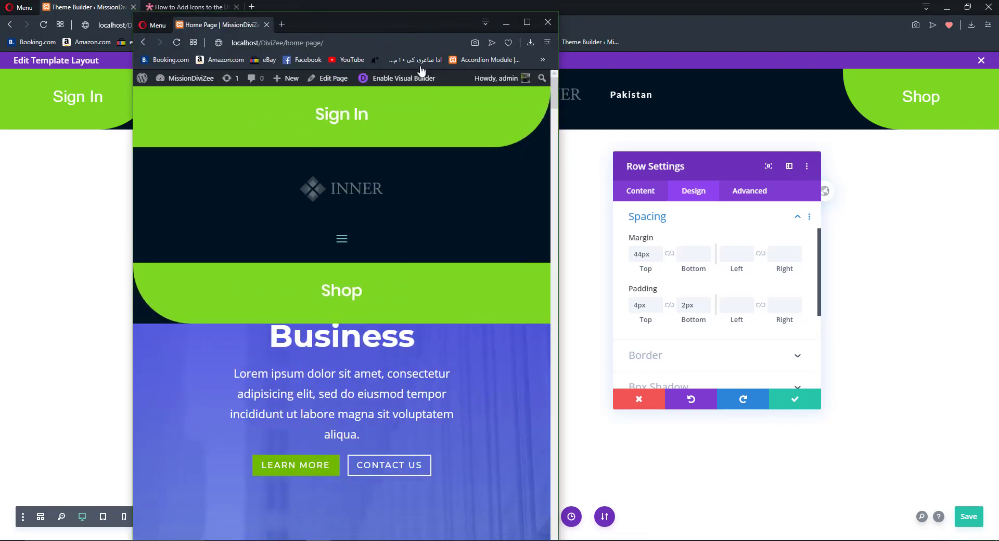
left_click(73, 210)
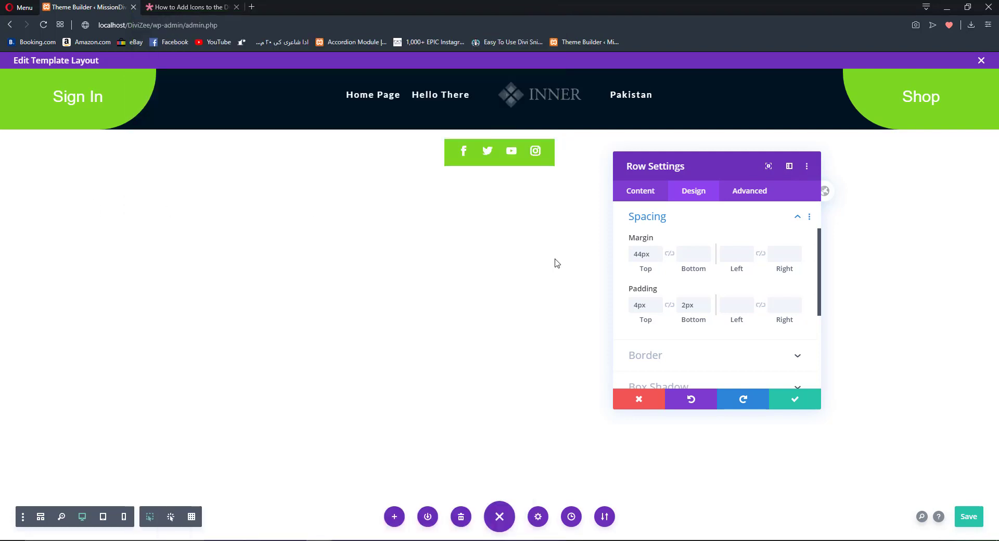
Save the row settings and disable the header menu section on phone and tablet from the wireframe view, keeping it enabled on desktop.
left_click(792, 405)
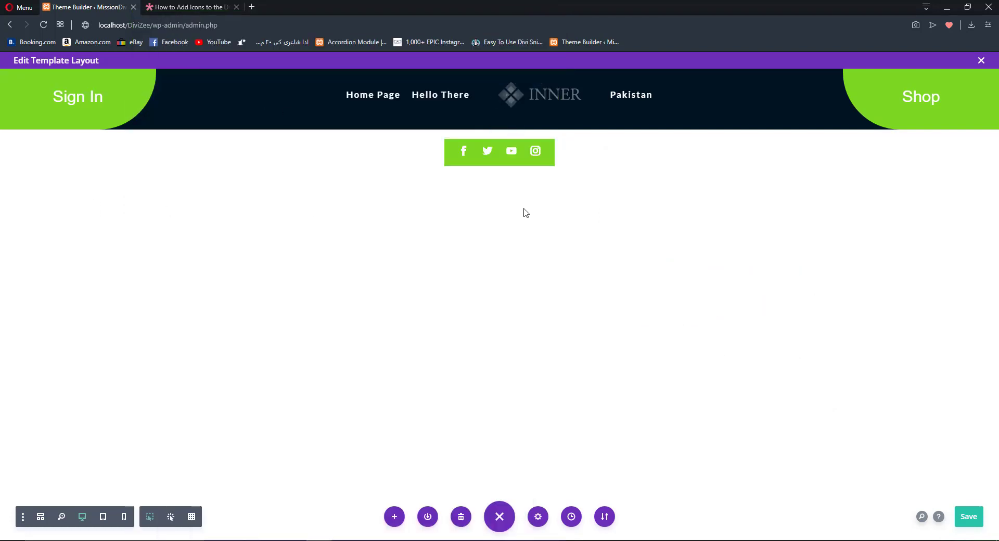
mouse_move(69, 87)
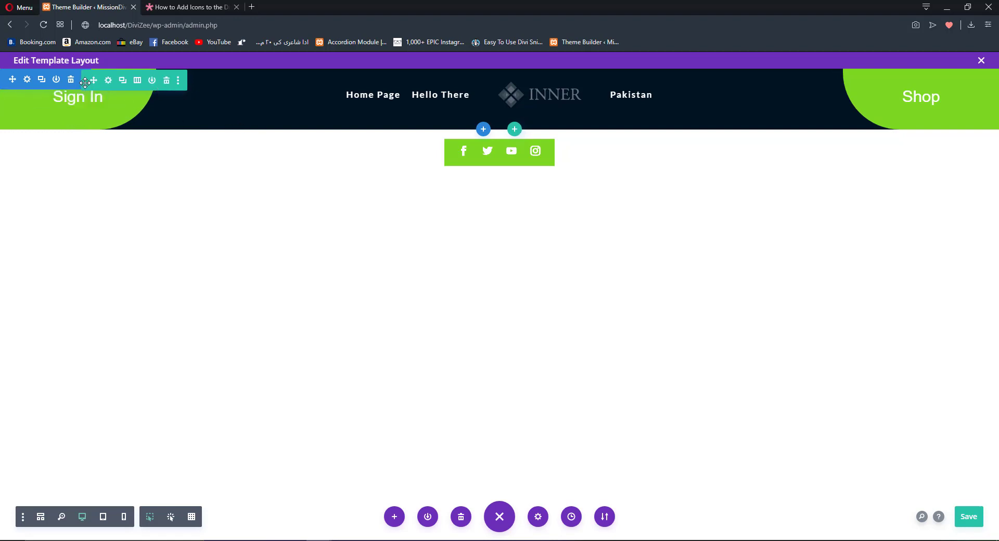
left_click(40, 516)
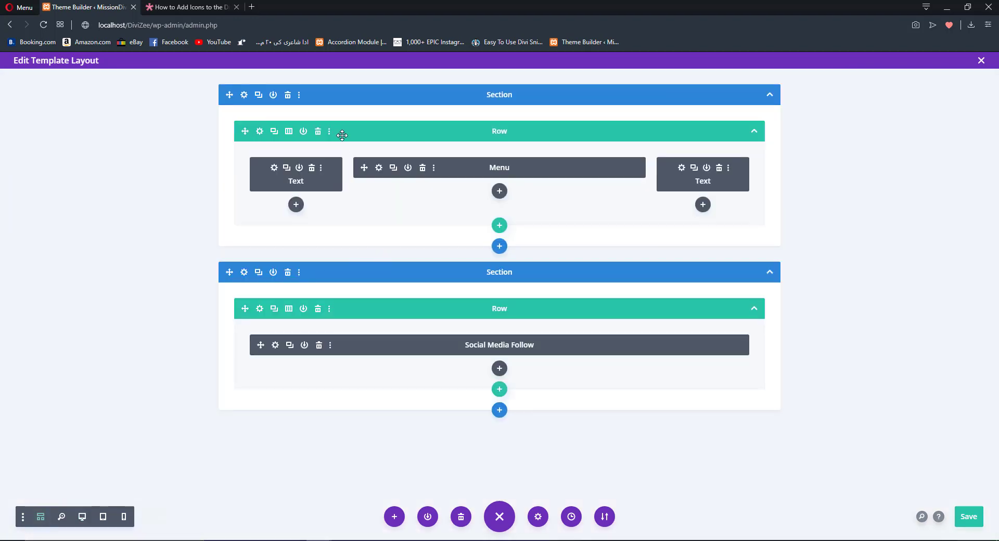
left_click(299, 96)
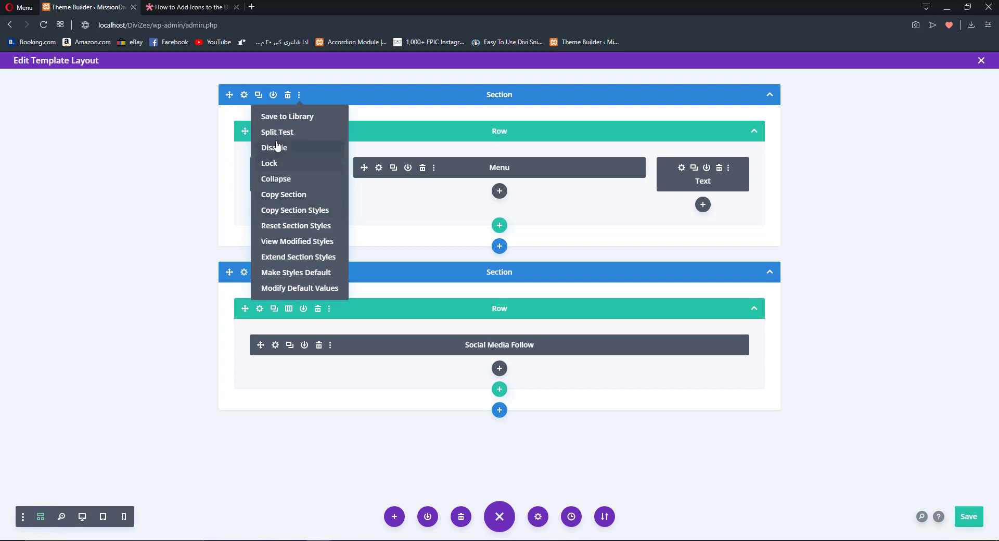
mouse_move(290, 148)
left_click(336, 151)
left_click(299, 150)
left_click(265, 150)
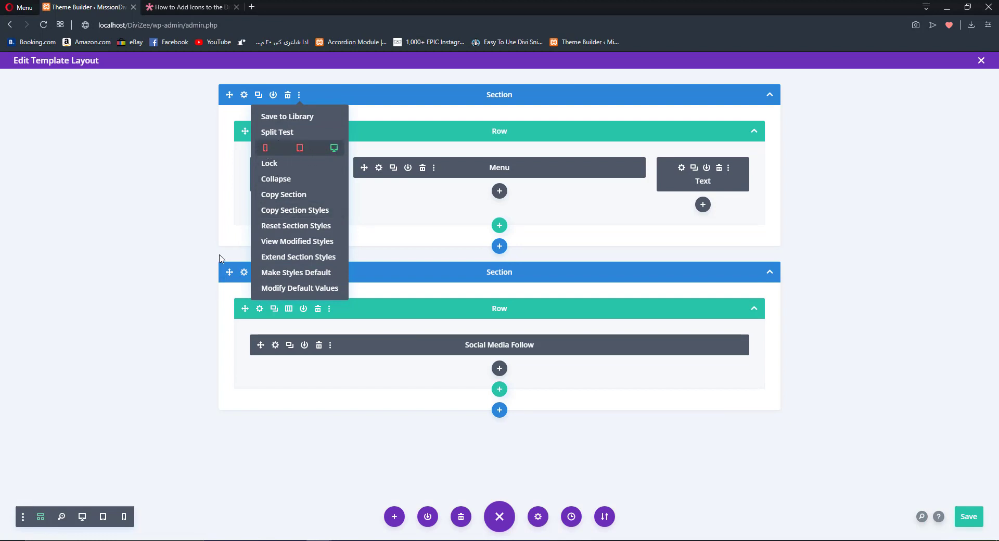
left_click(300, 272)
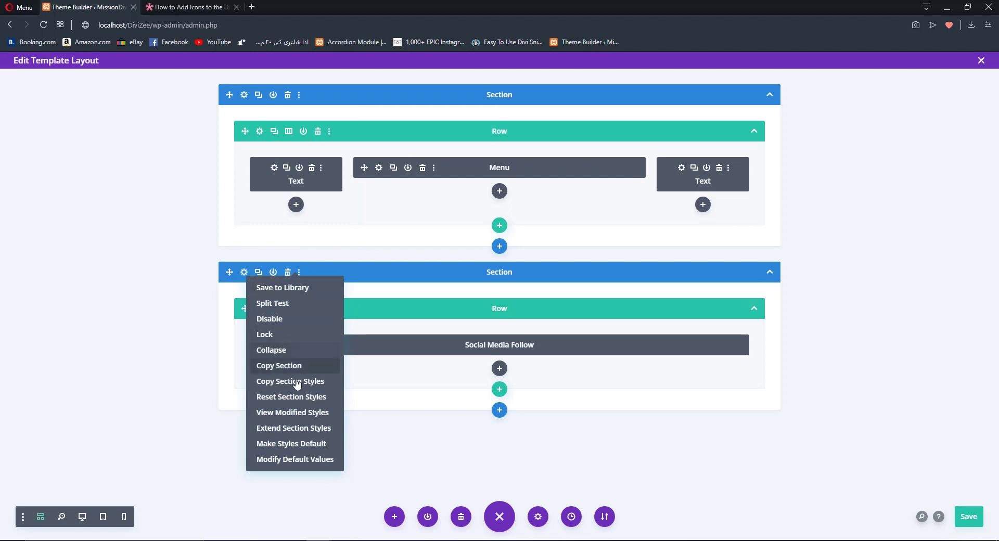
mouse_move(291, 323)
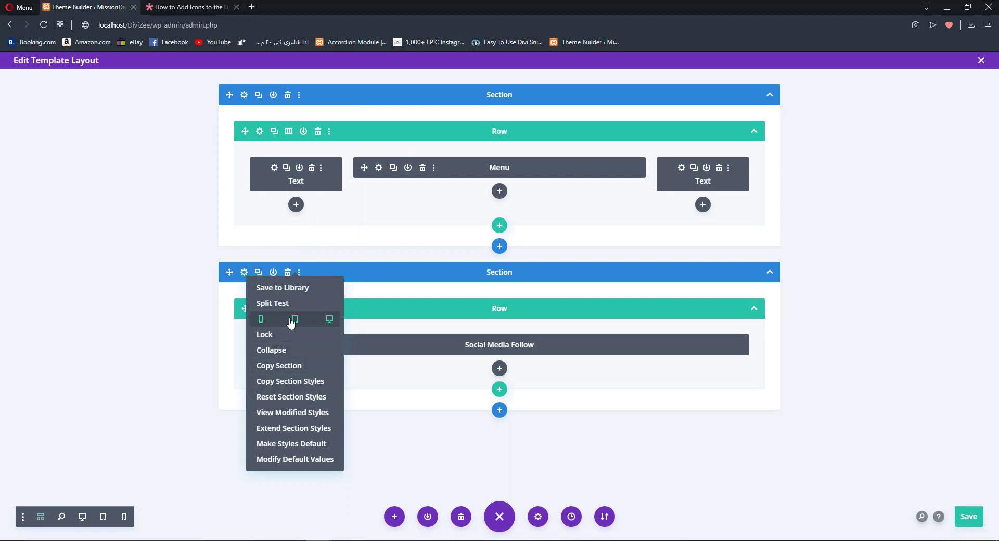
left_click(111, 458)
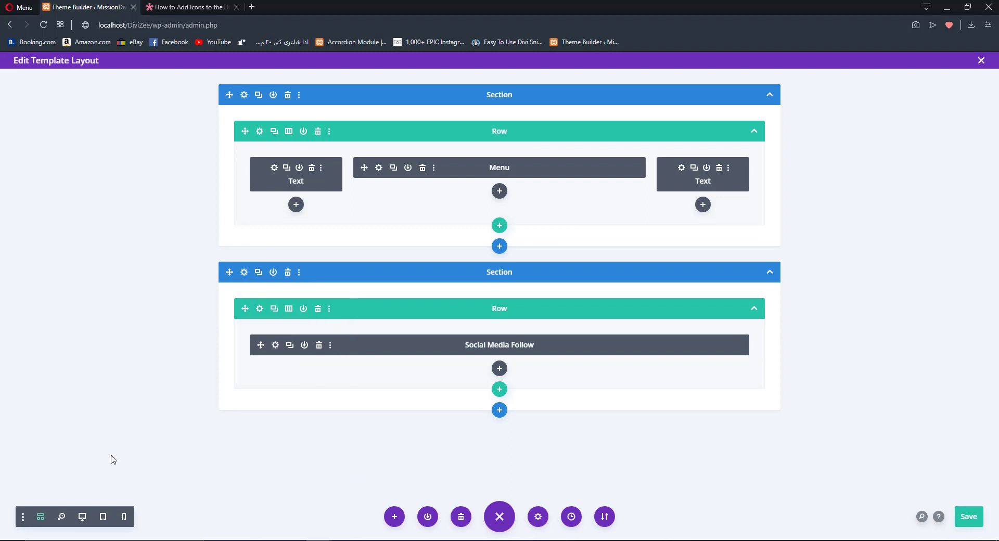
left_click(42, 521)
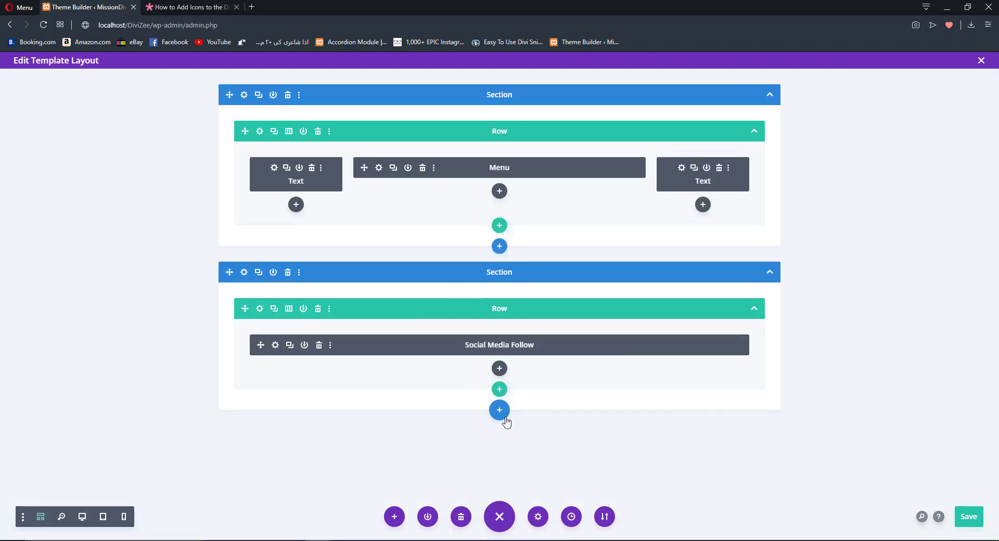
Add a fullwidth section below the social media section, insert a Fullwidth Menu module in it, and switch back to the visual view.
left_click(500, 410)
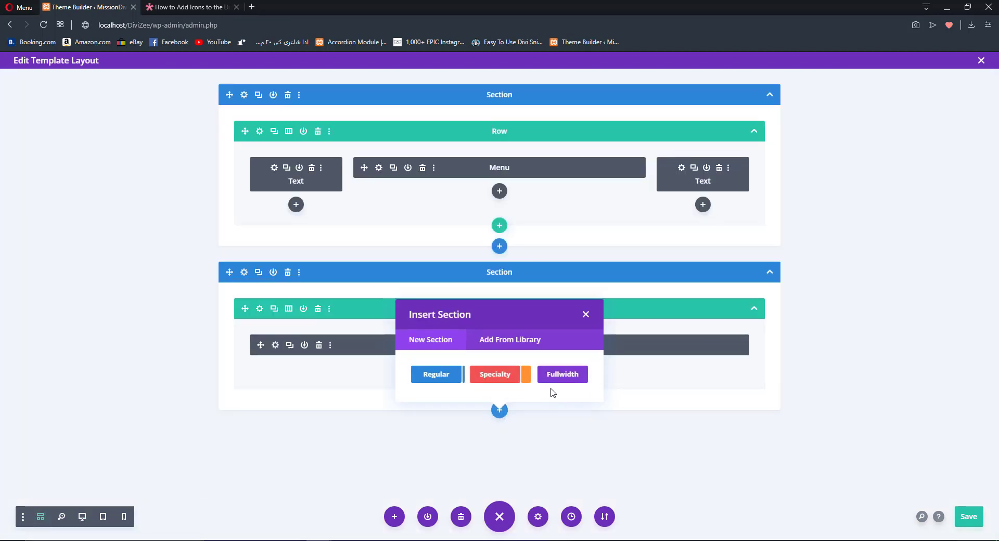
left_click(555, 375)
left_click(42, 516)
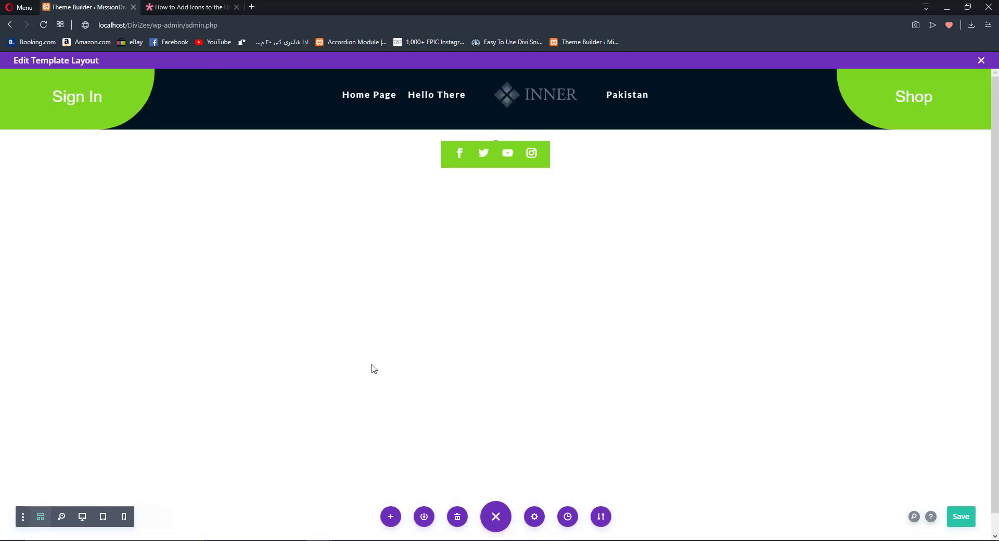
left_click(41, 518)
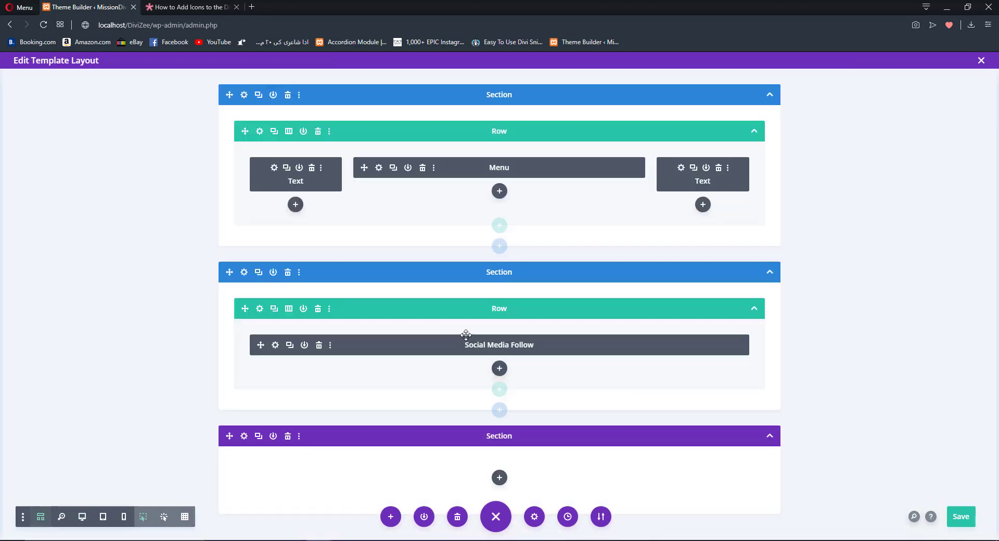
left_click(496, 476)
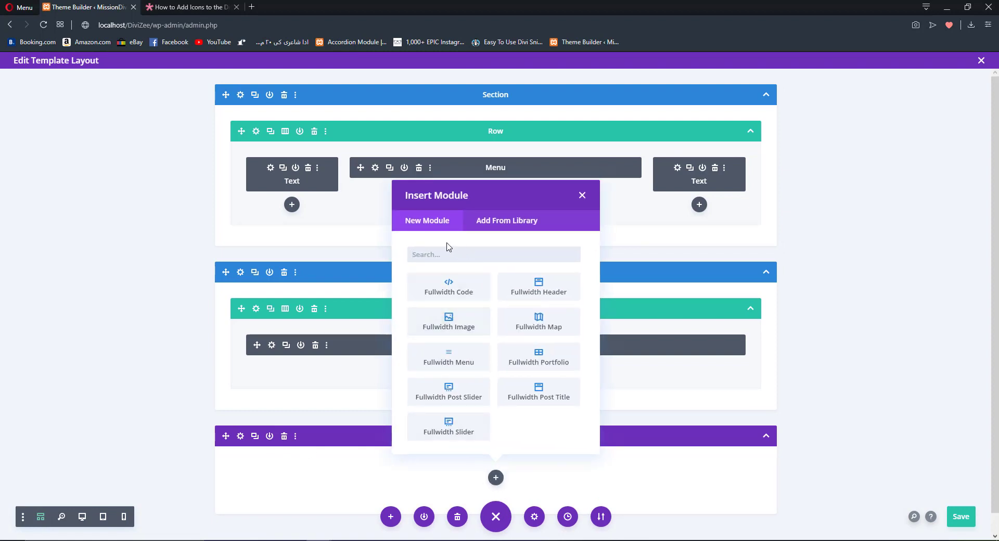
type("menu")
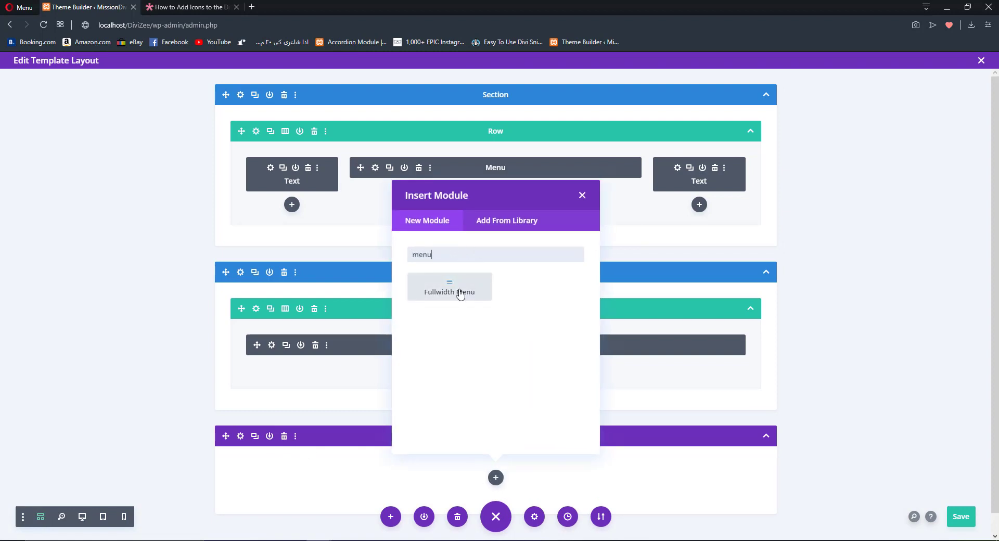
left_click(460, 294)
left_click(41, 516)
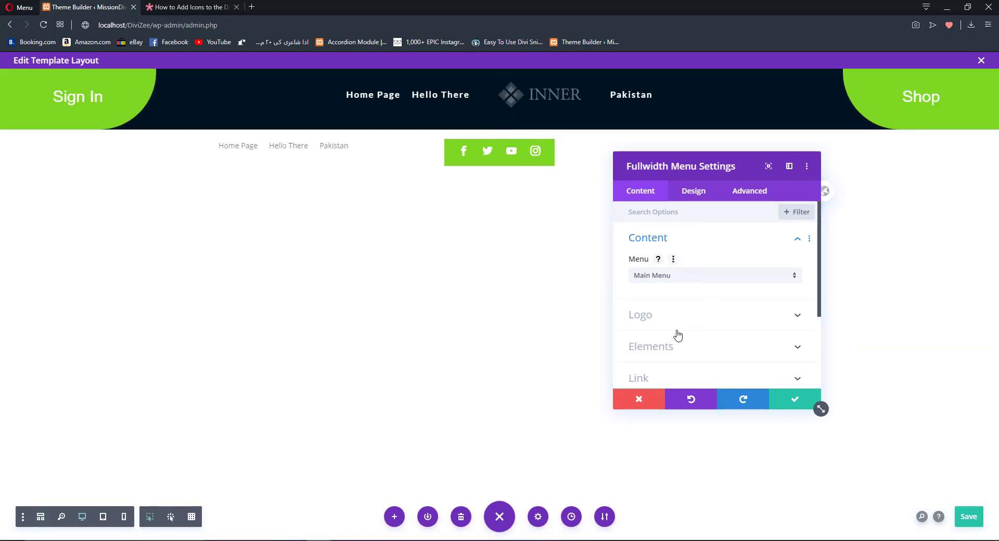
Set logo_01.png from the media library as the Fullwidth Menu's logo.
left_click(650, 314)
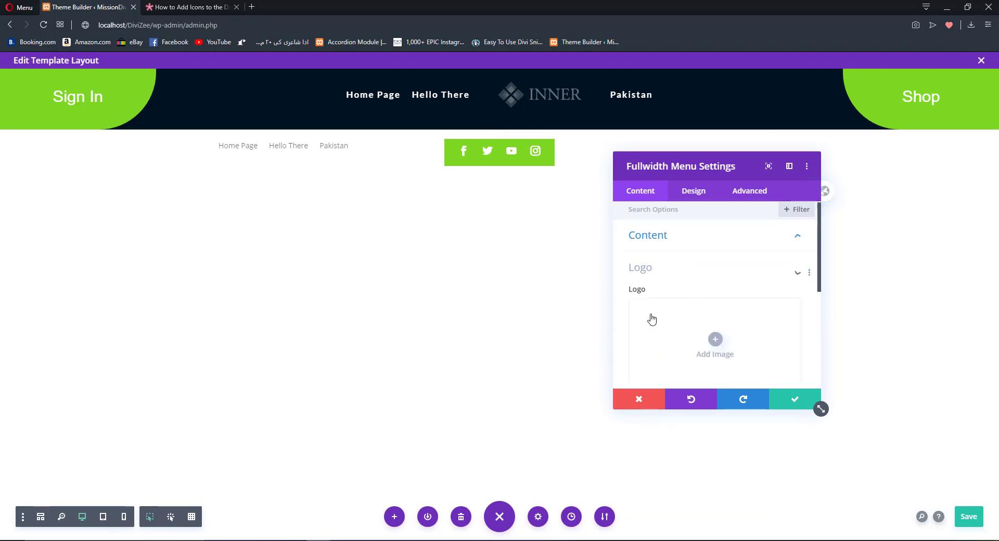
left_click(717, 286)
left_click(761, 283)
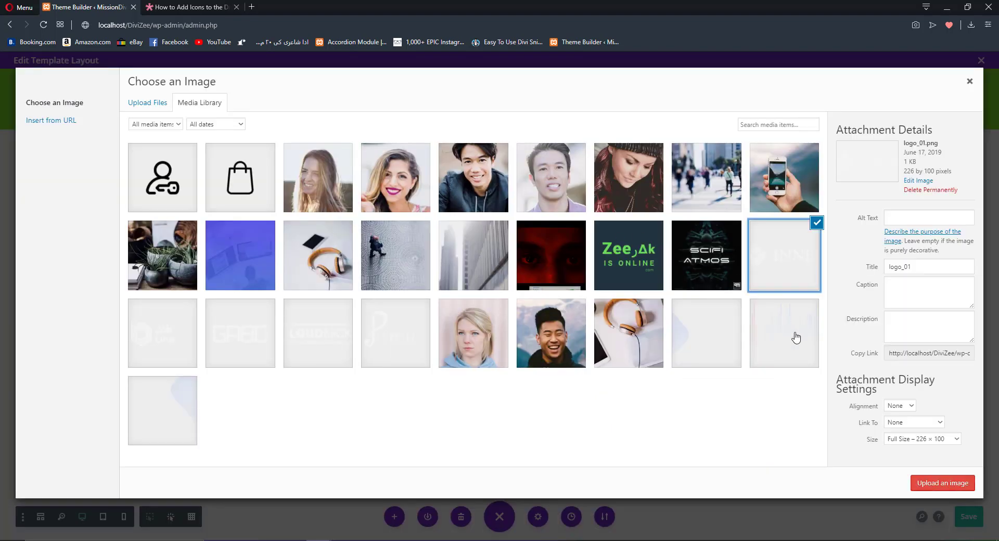
left_click(947, 482)
Set the Fullwidth Menu's background to the recently used dark navy color.
scroll(739, 319, "down", 2)
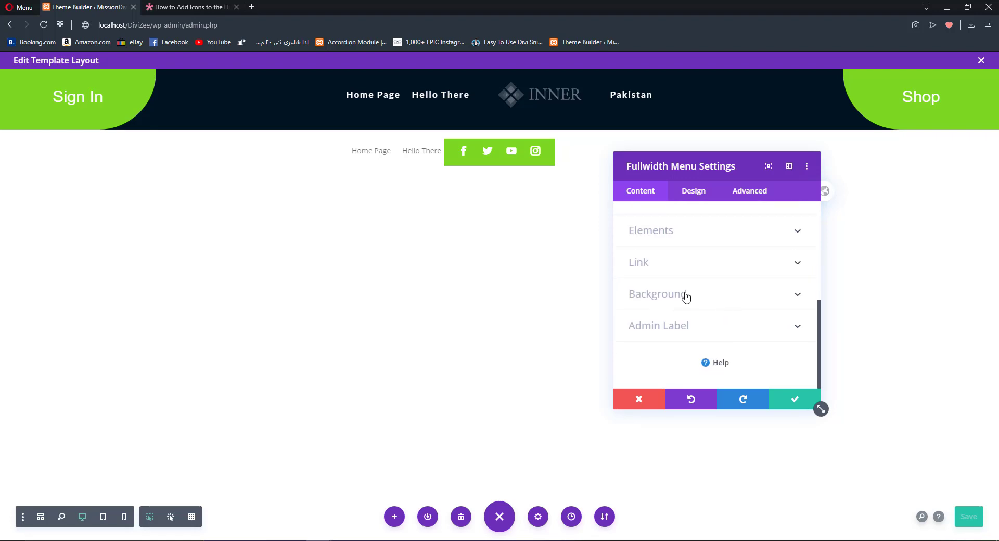
left_click(685, 293)
scroll(709, 312, "down", 3)
left_click(786, 307)
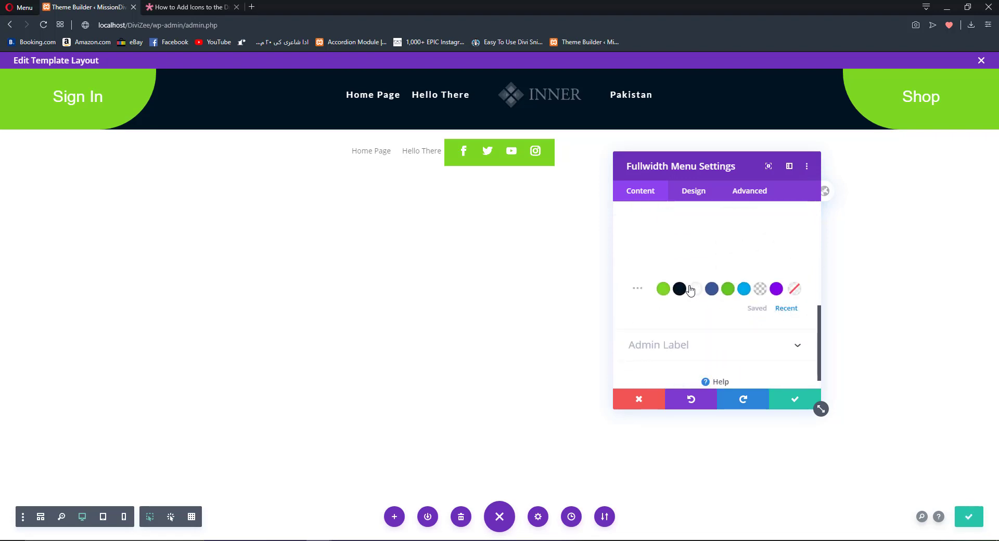
left_click(679, 288)
Set the active link color in the Fullwidth Menu's menu text design options to the recently used green.
left_click(693, 200)
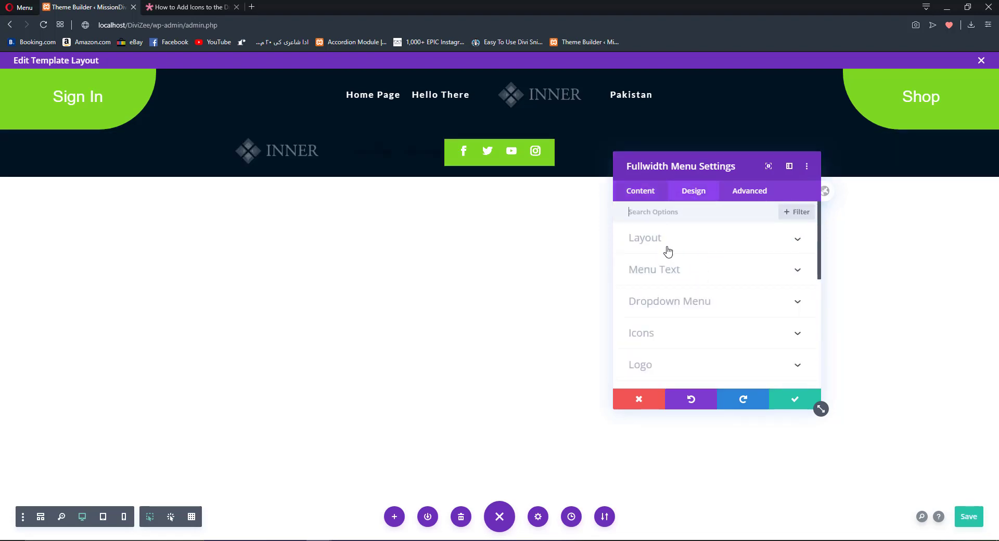
left_click(667, 251)
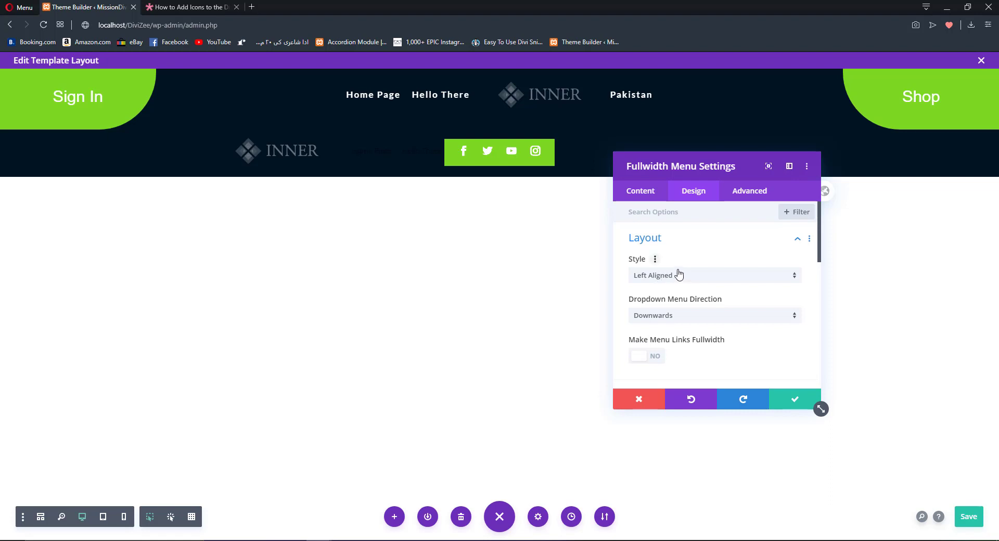
scroll(680, 276, "down", 3)
left_click(650, 239)
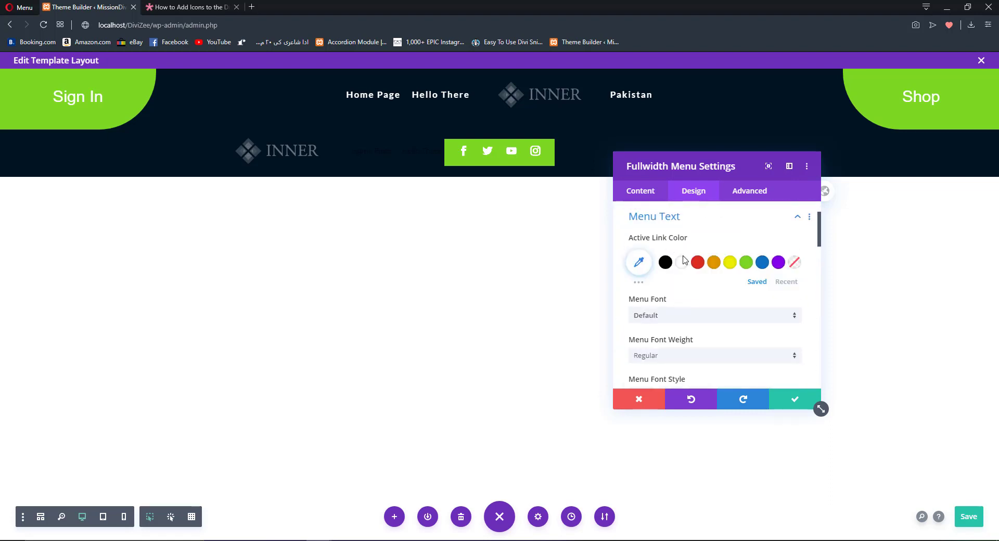
left_click(786, 281)
left_click(714, 262)
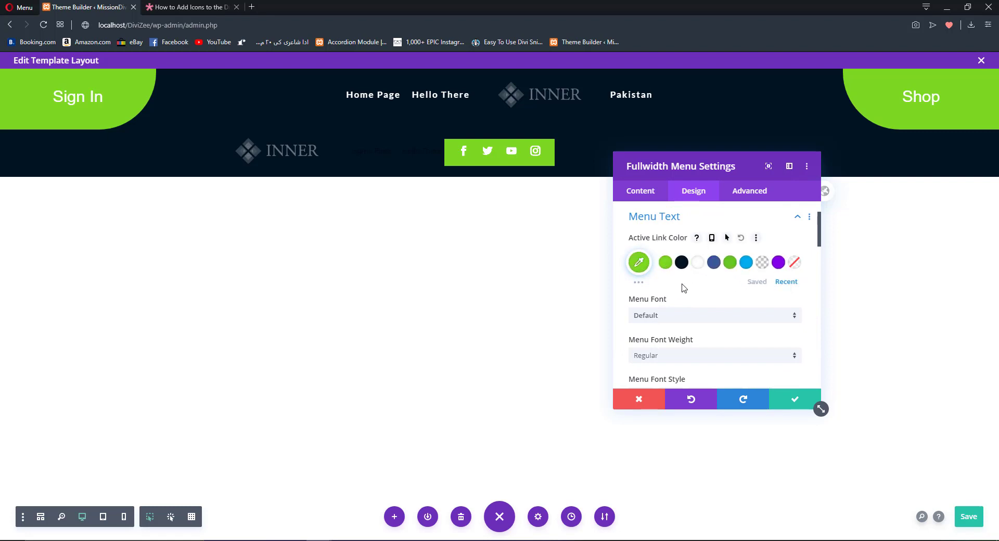
Set the Fullwidth Menu's menu font to Lato.
left_click(672, 315)
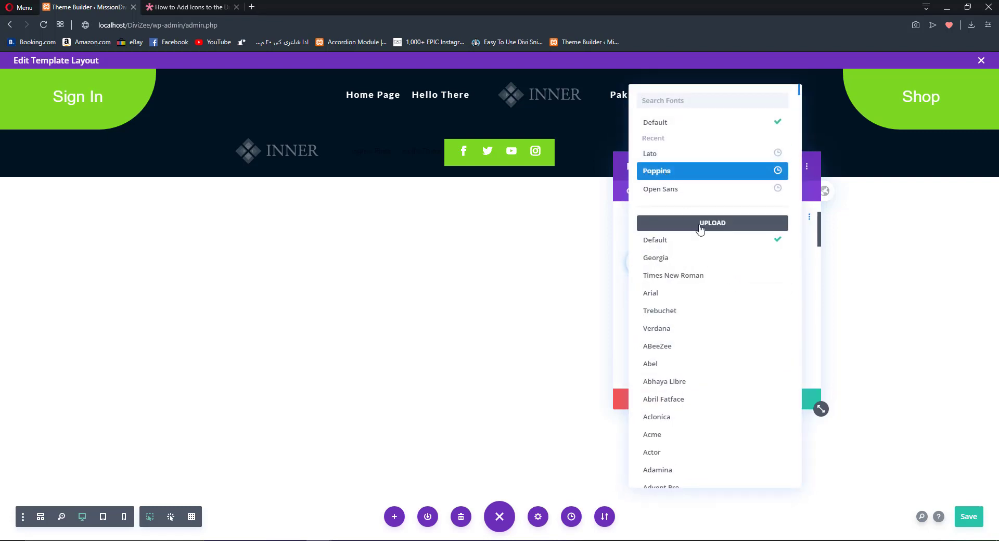
left_click(660, 167)
left_click(670, 315)
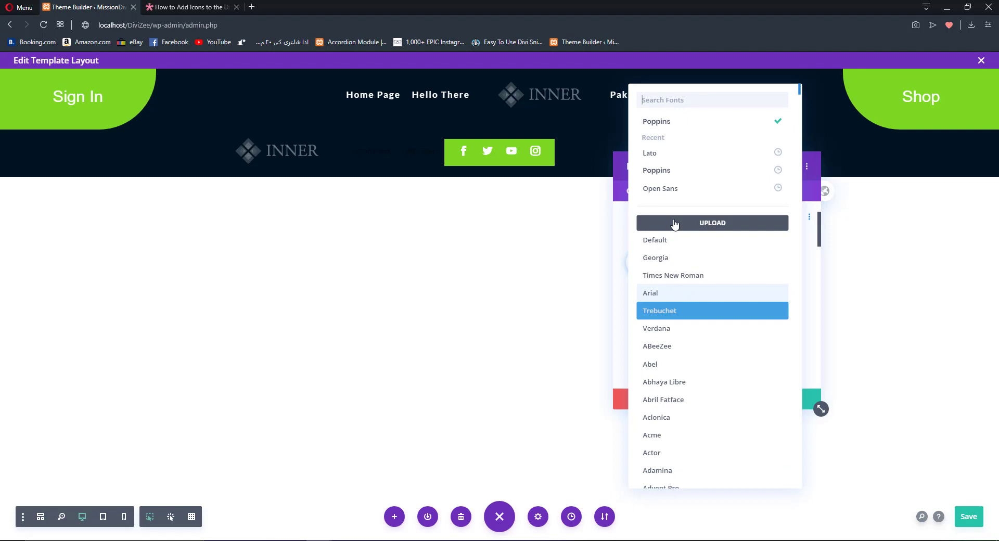
left_click(676, 152)
left_click(678, 254)
left_click(660, 294)
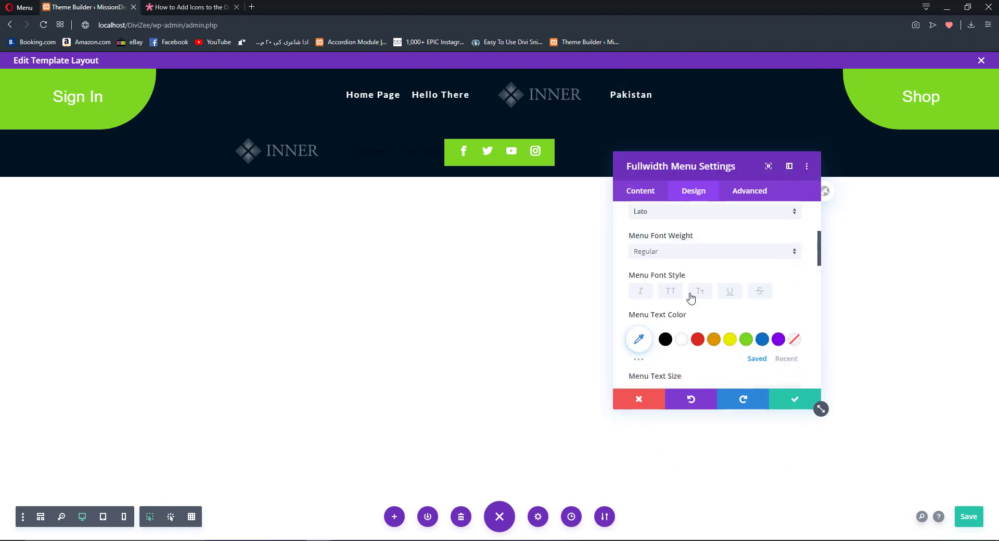
Style the Fullwidth Menu's text at 16px with 1px letter spacing in white (#ffffff).
scroll(770, 276, "down", 2)
left_click(795, 289)
key("Up")
key("Up")
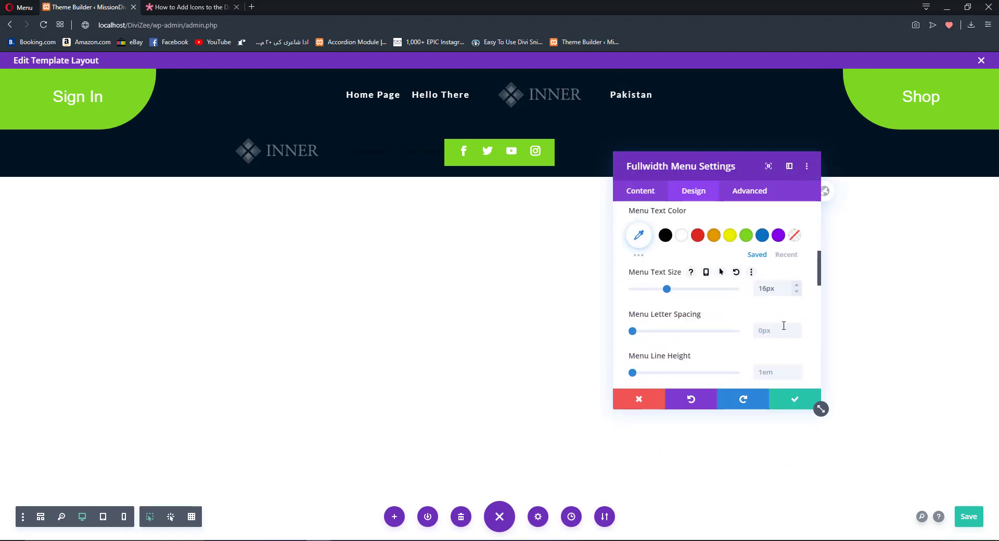
left_click(796, 330)
key("Up")
scroll(683, 298, "up", 1)
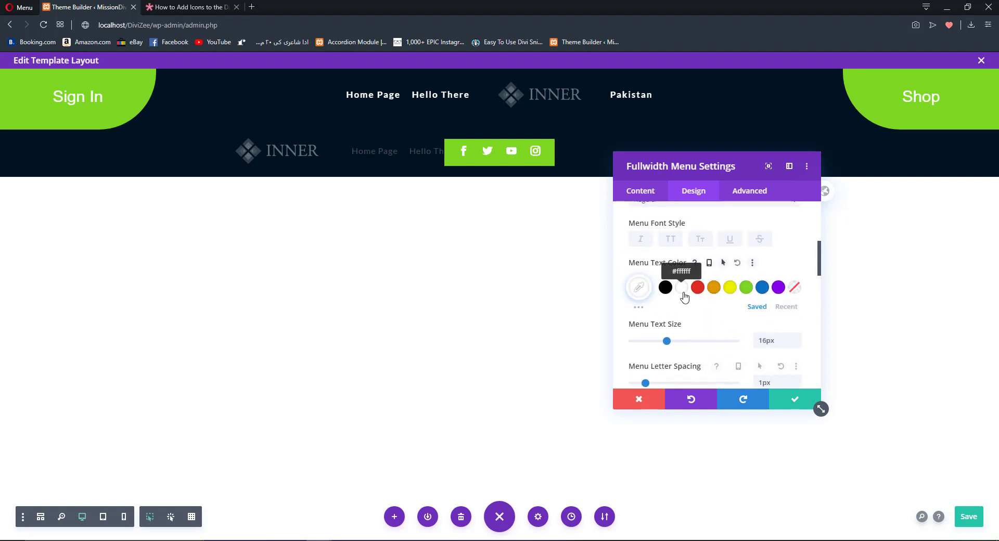
left_click(682, 290)
Set the dropdown's mobile menu background to dark navy and its mobile menu text to white (#ffffff), and save the module settings.
scroll(685, 294, "down", 1)
scroll(747, 342, "down", 1)
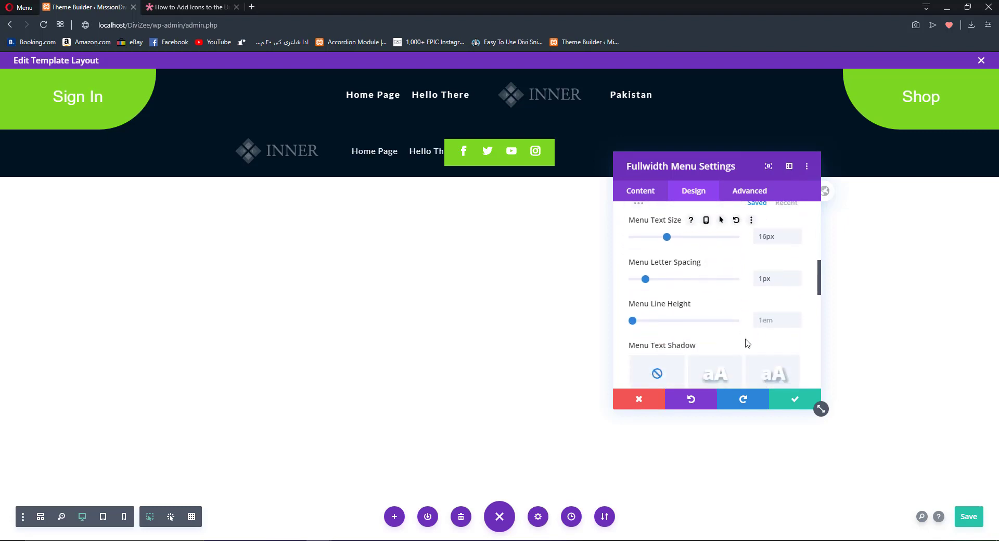
scroll(755, 359, "down", 1)
scroll(730, 317, "down", 2)
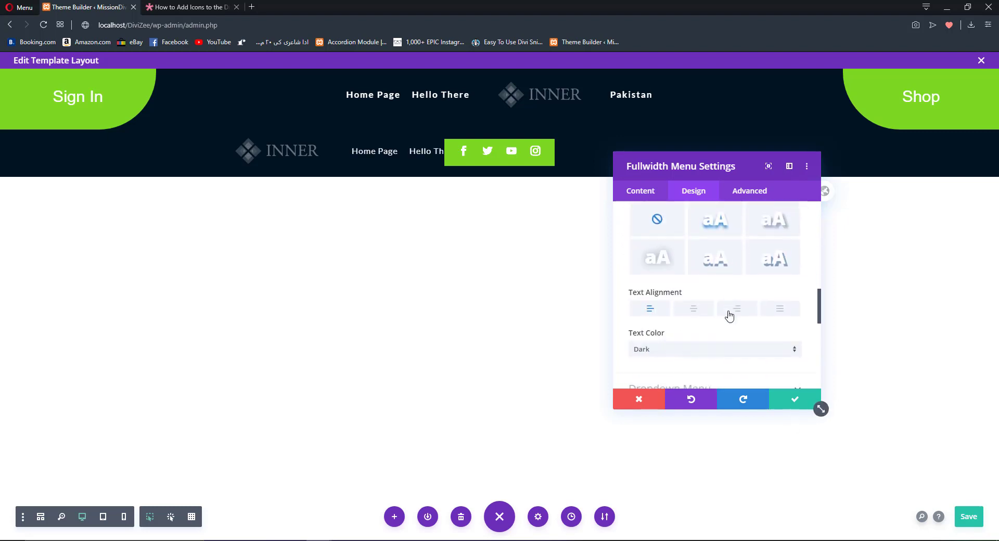
scroll(698, 308, "down", 3)
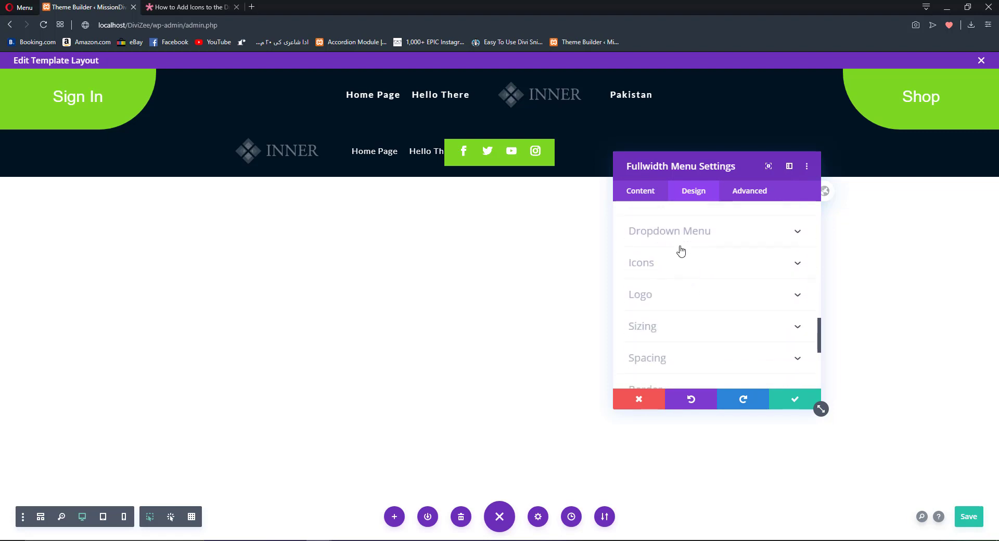
left_click(673, 233)
scroll(697, 255, "down", 3)
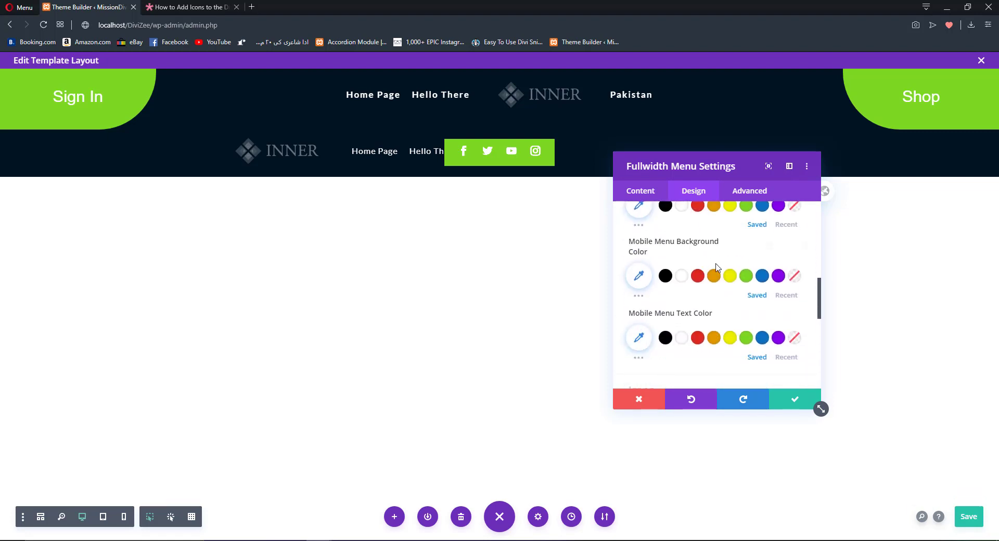
left_click(785, 295)
left_click(665, 275)
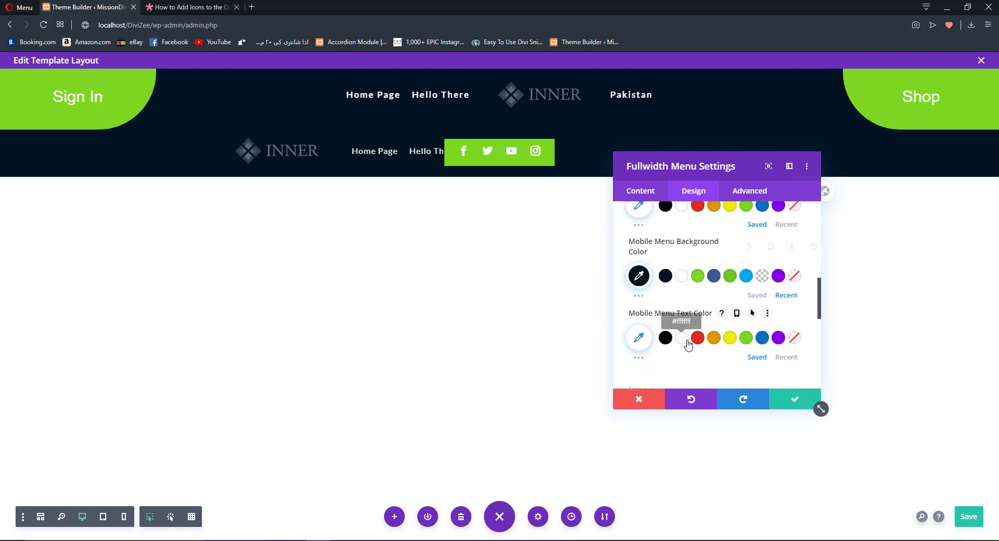
left_click(687, 339)
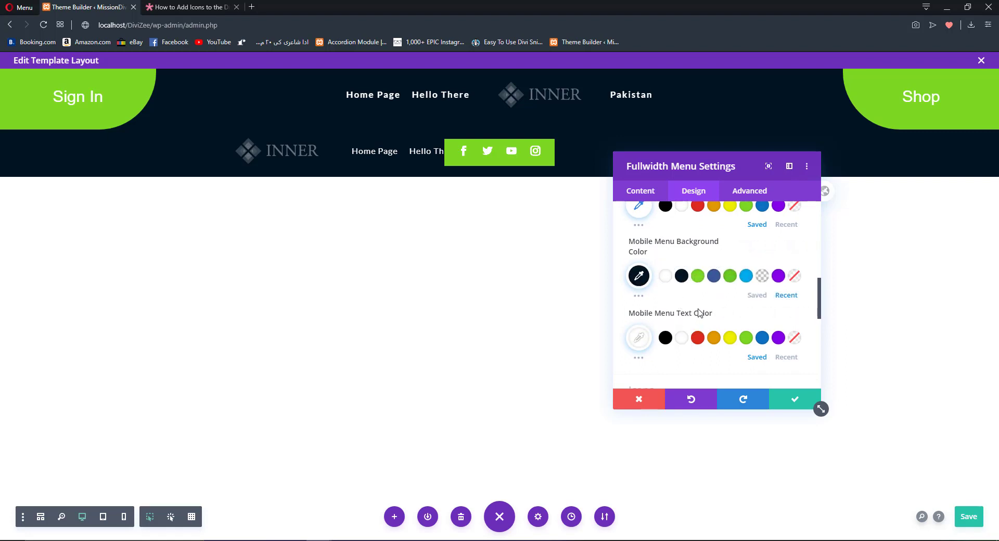
scroll(759, 364, "down", 2)
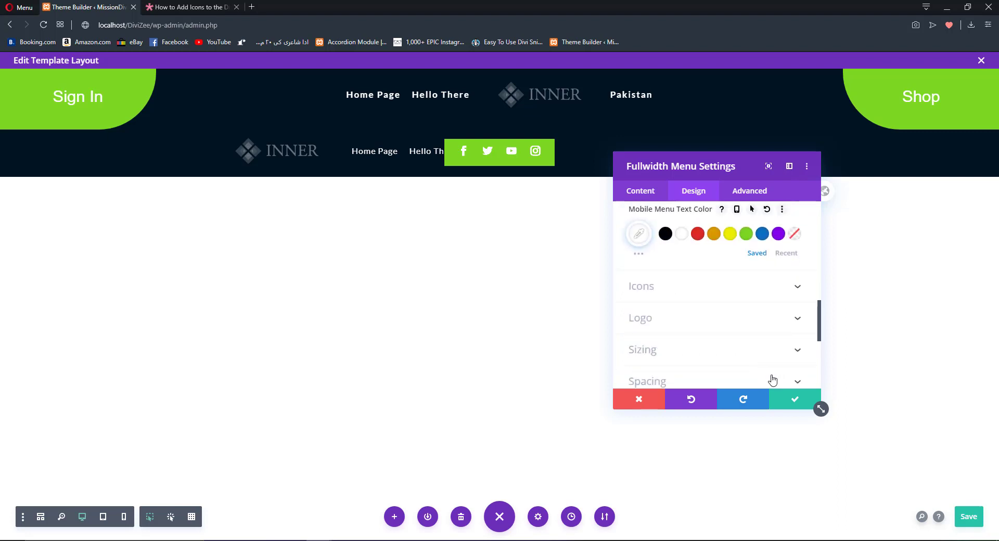
left_click(796, 409)
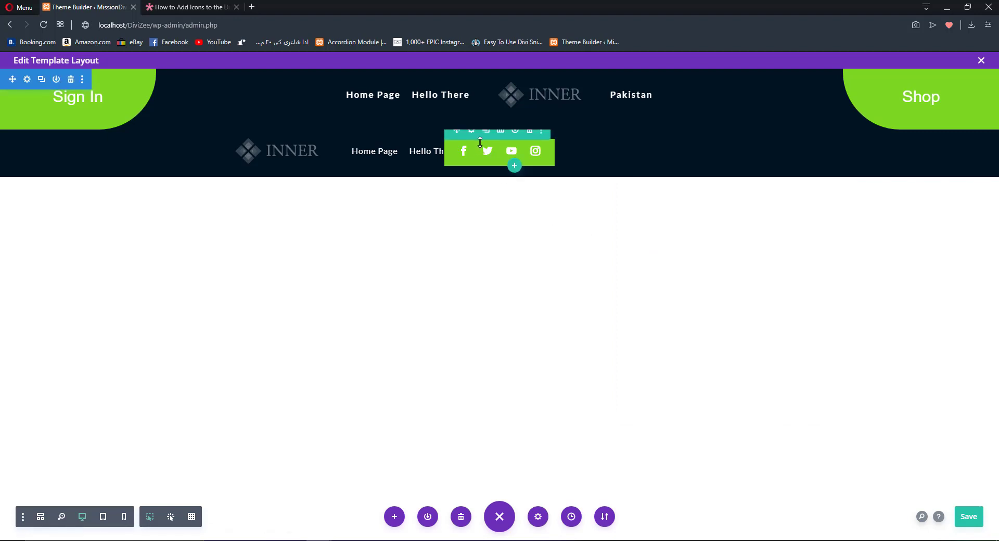
Return to the wireframe view and duplicate the social media row within its section.
mouse_move(482, 146)
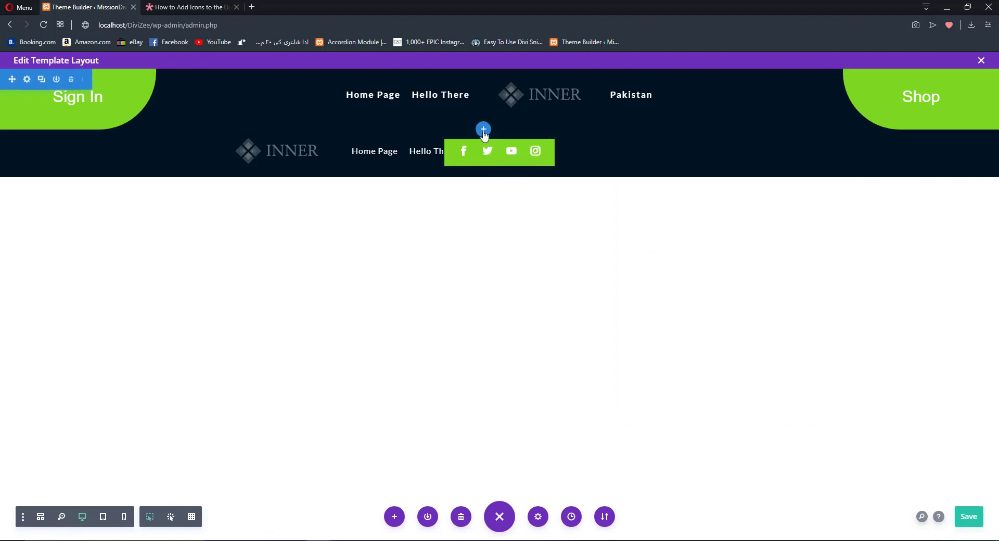
left_click(41, 517)
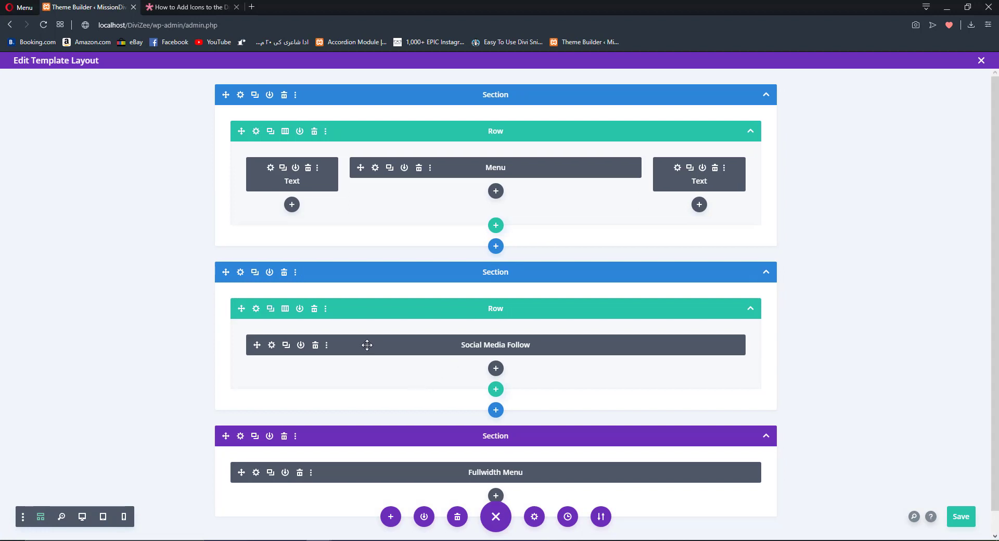
left_click(270, 308)
Add a regular section below the Fullwidth Menu section and move the duplicated social media row into it.
scroll(513, 458, "down", 3)
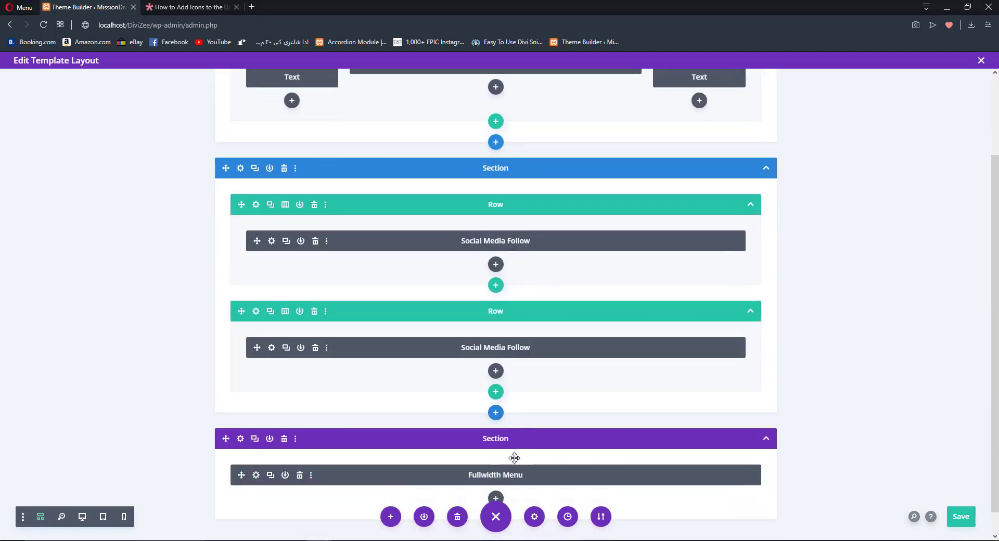
left_click(496, 493)
left_click(446, 461)
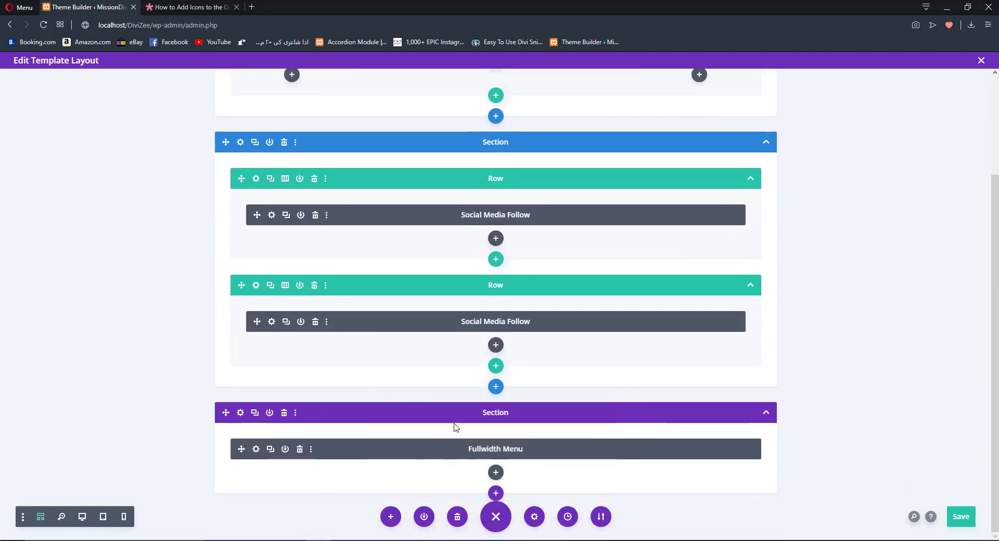
left_click(584, 299)
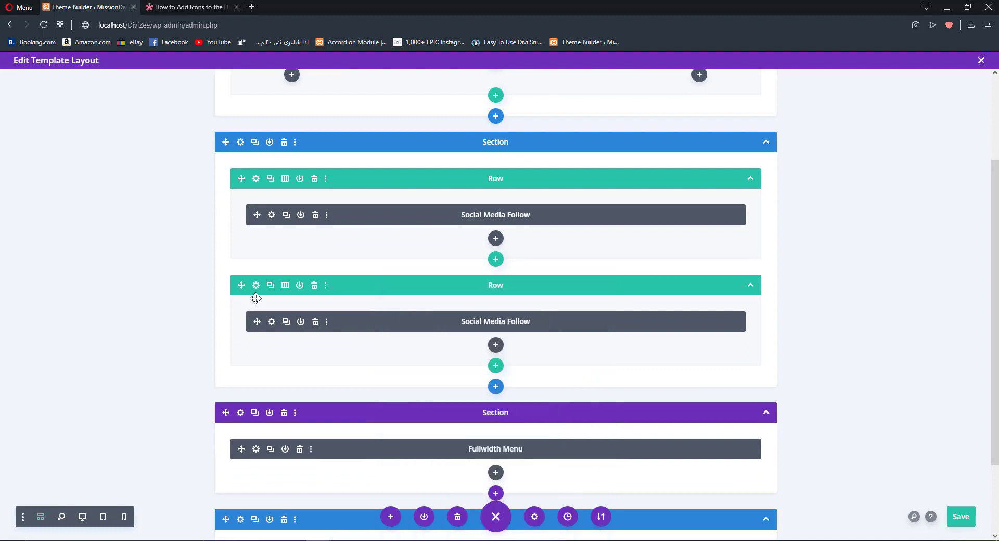
left_click_drag(241, 285, 476, 375)
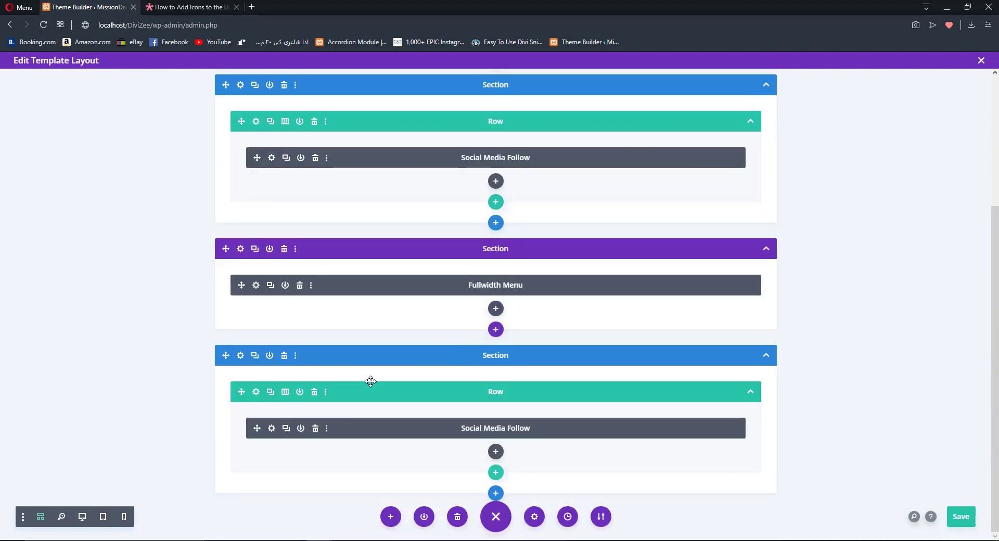
Delete the fixed-position custom CSS from the moved social row's main element and save the row settings.
left_click(257, 395)
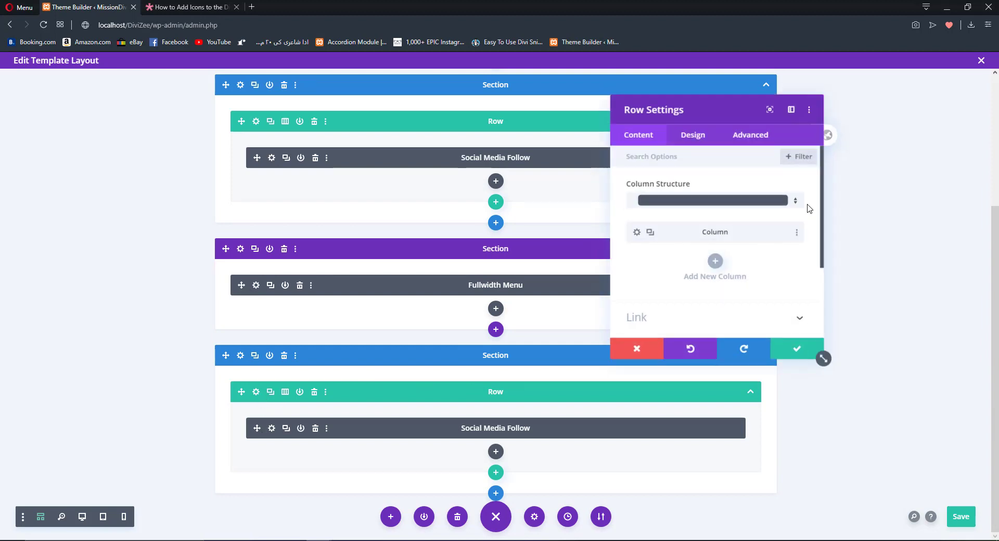
left_click(750, 137)
left_click(657, 218)
scroll(702, 229, "down", 3)
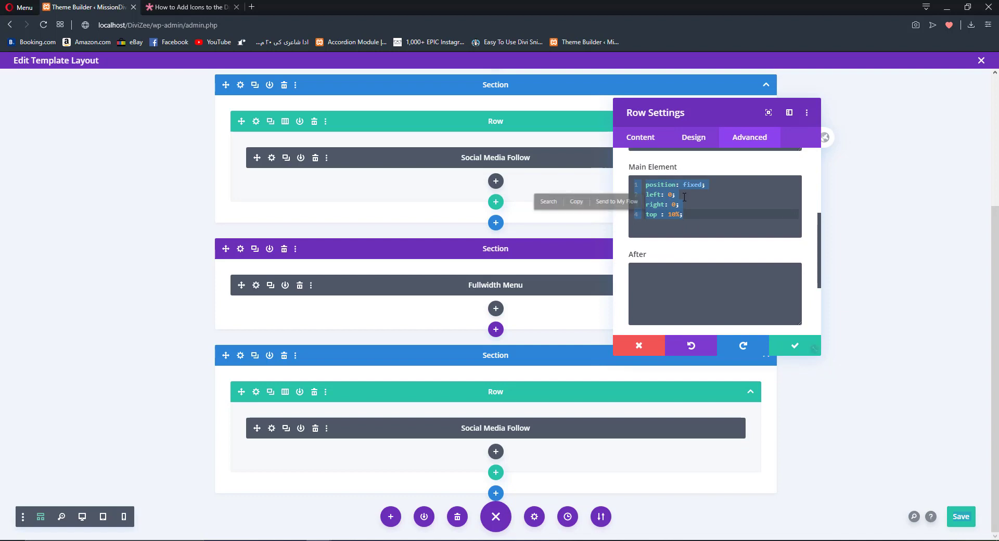
left_click_drag(713, 221, 645, 183)
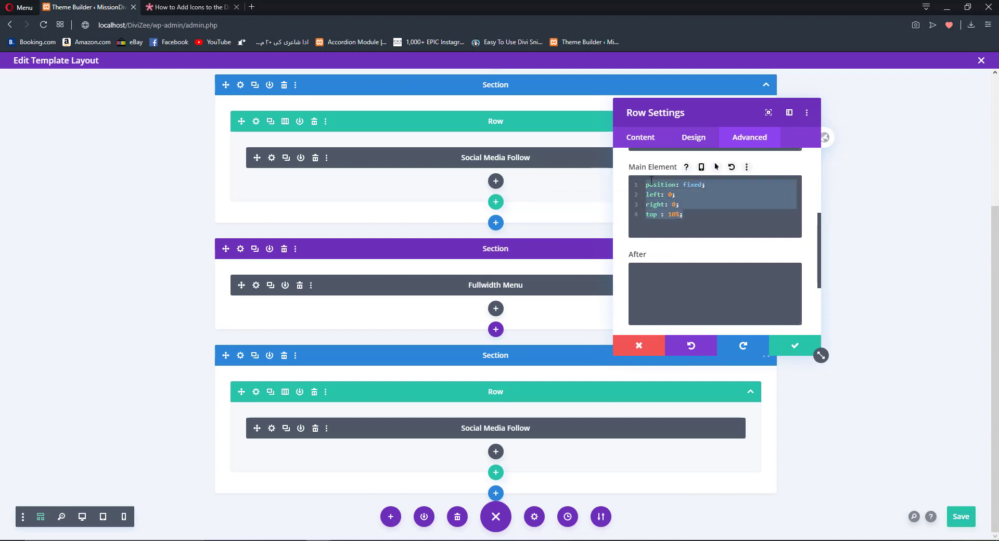
key("BackSpace")
scroll(714, 218, "down", 3)
left_click(709, 248)
scroll(702, 260, "up", 2)
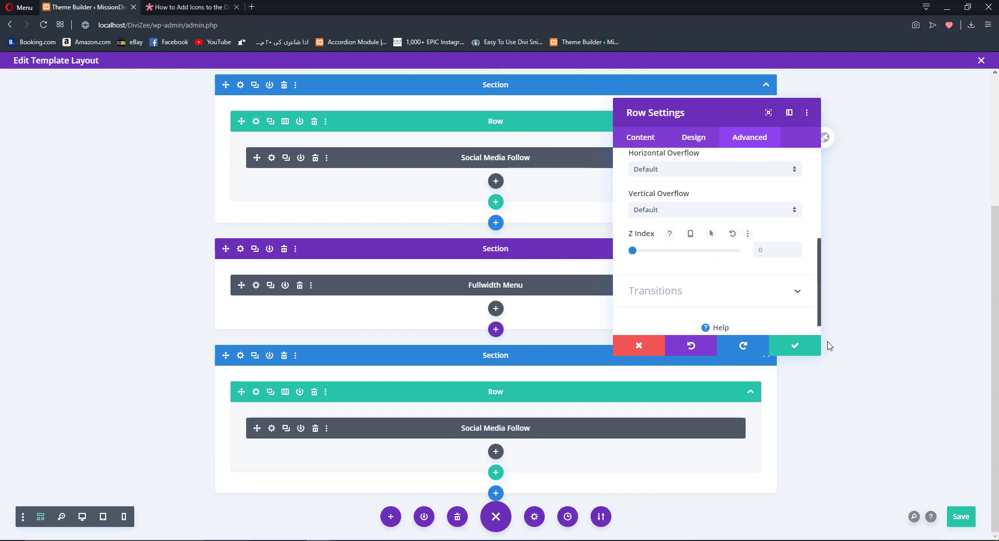
left_click(805, 347)
Return to the desktop visual view, disable the Fullwidth Menu section on desktop, and save the layout.
left_click(38, 520)
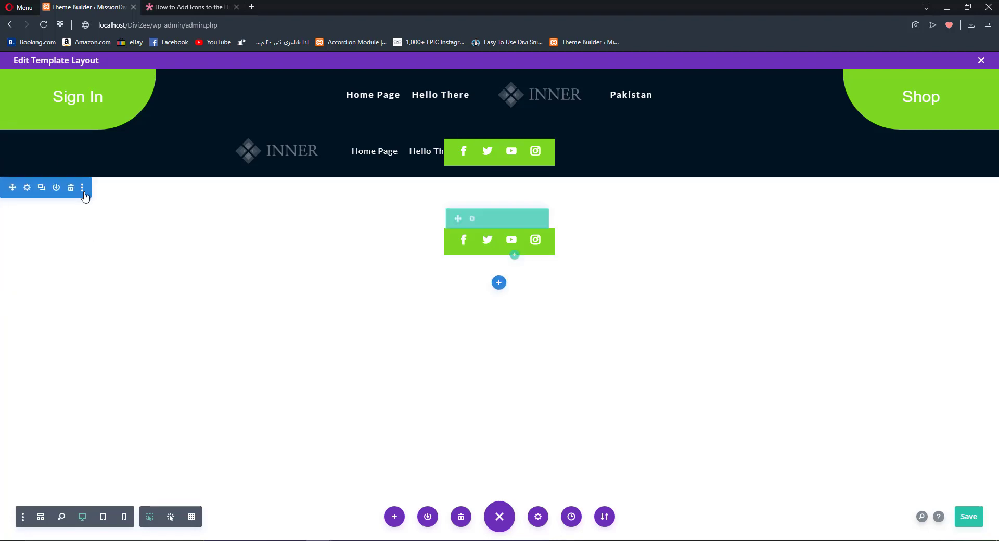
left_click(82, 136)
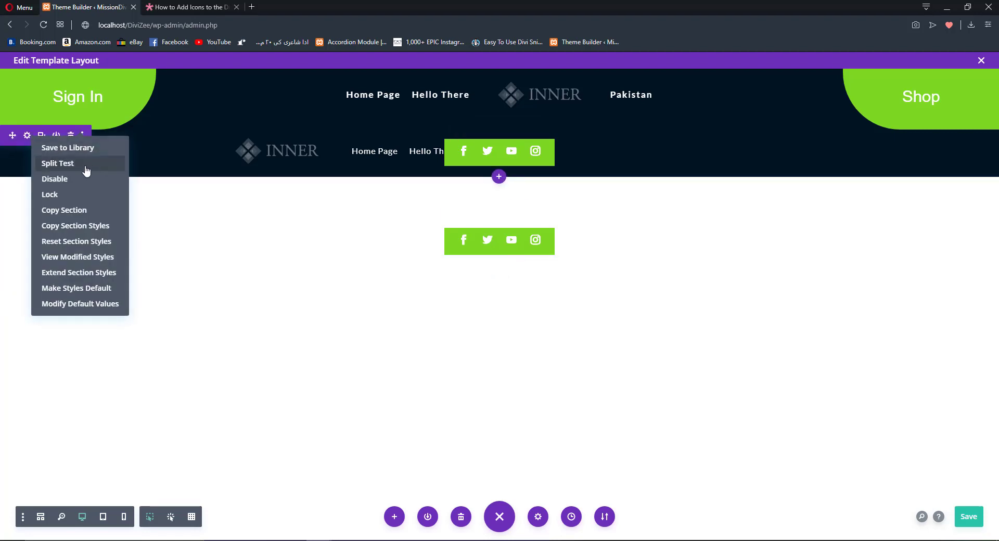
left_click(114, 182)
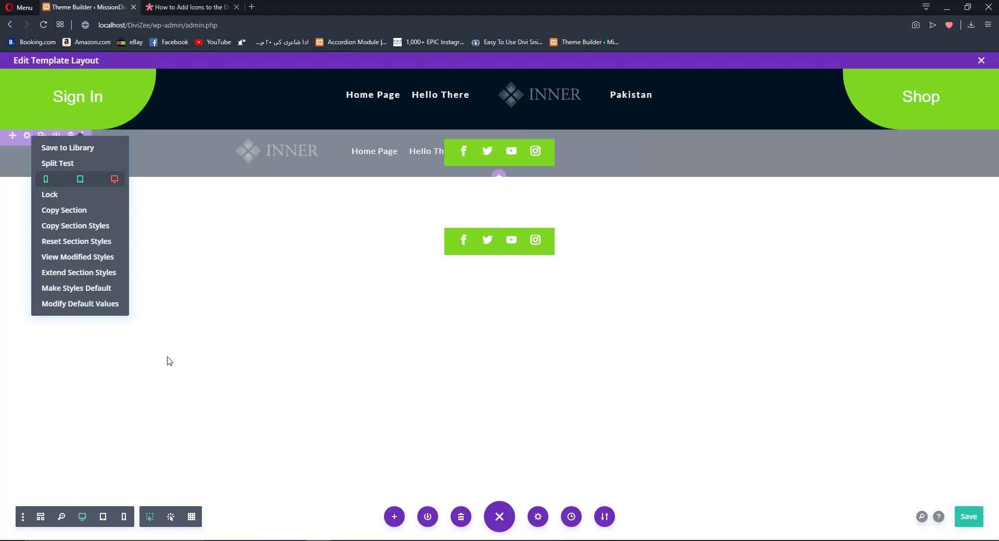
left_click(83, 187)
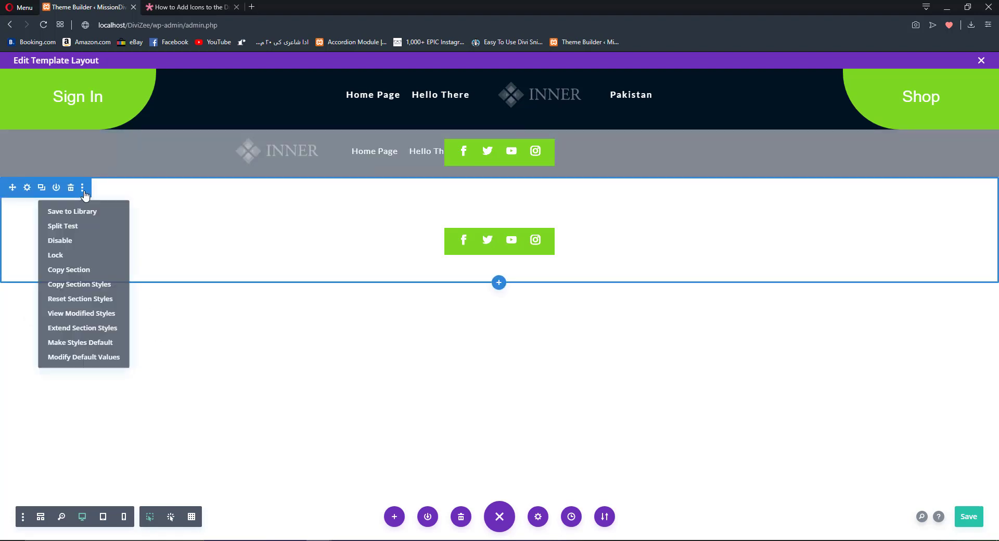
left_click(61, 232)
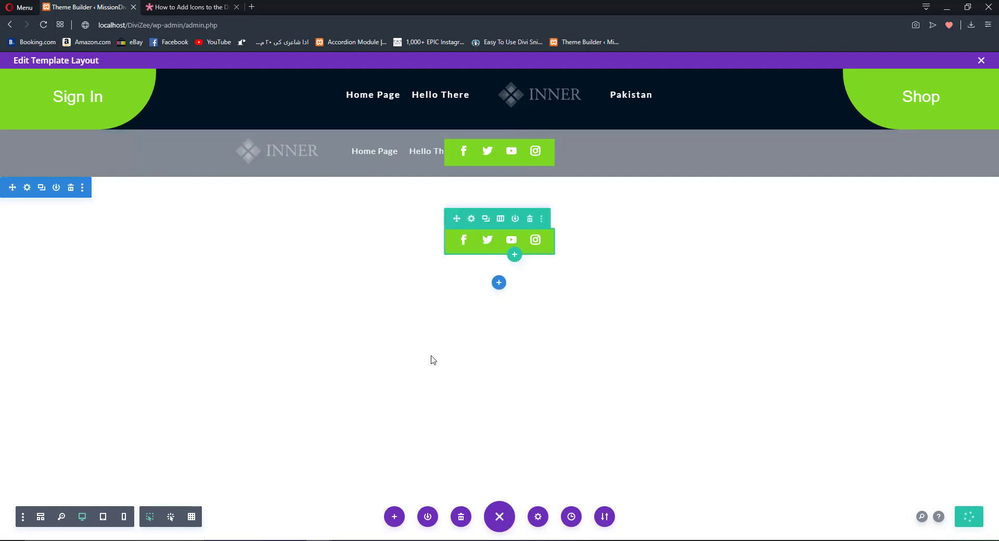
key("ctrl+s")
Switch to the narrow home page window and reload it to check the mobile header and social bar.
mouse_move(318, 538)
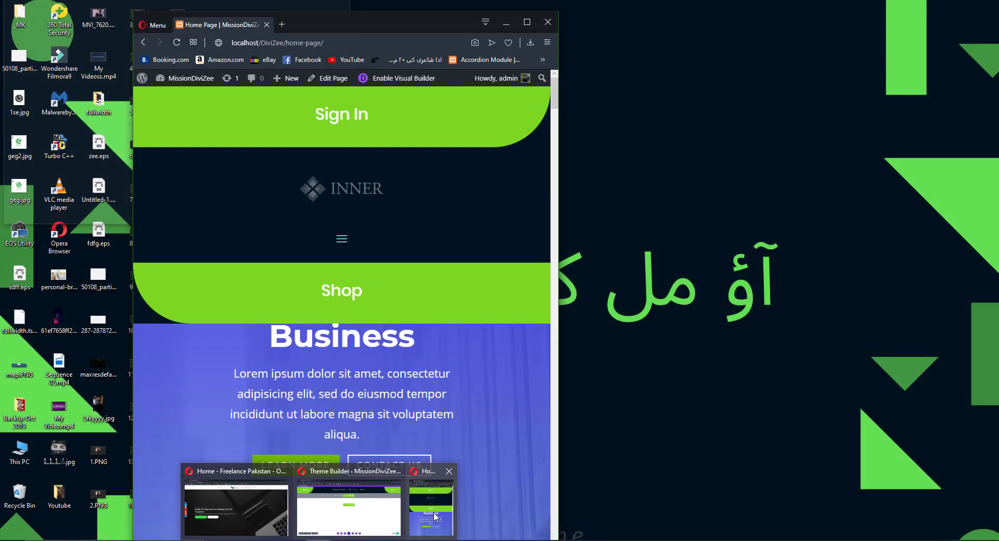
left_click(432, 507)
left_click(177, 42)
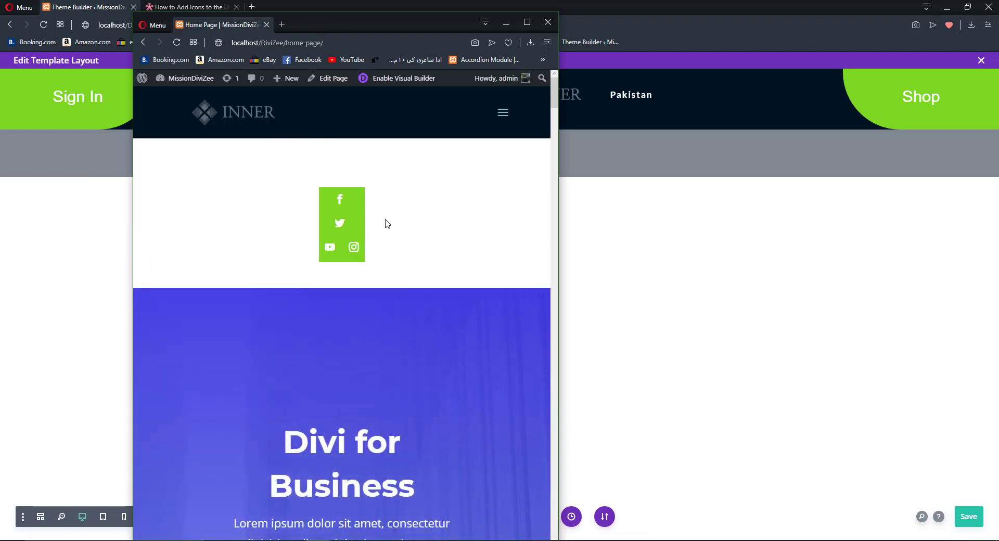
left_click_drag(399, 26, 883, 25)
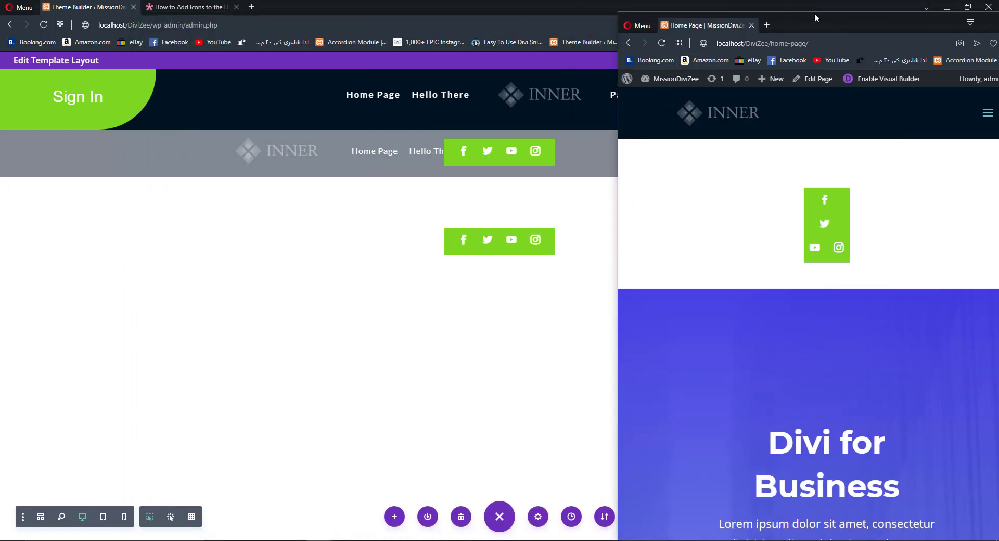
left_click_drag(814, 18, 419, 355)
Reduce the new social section's top padding, and set its row's top margin to -6px and left padding to 0px.
left_click(297, 183)
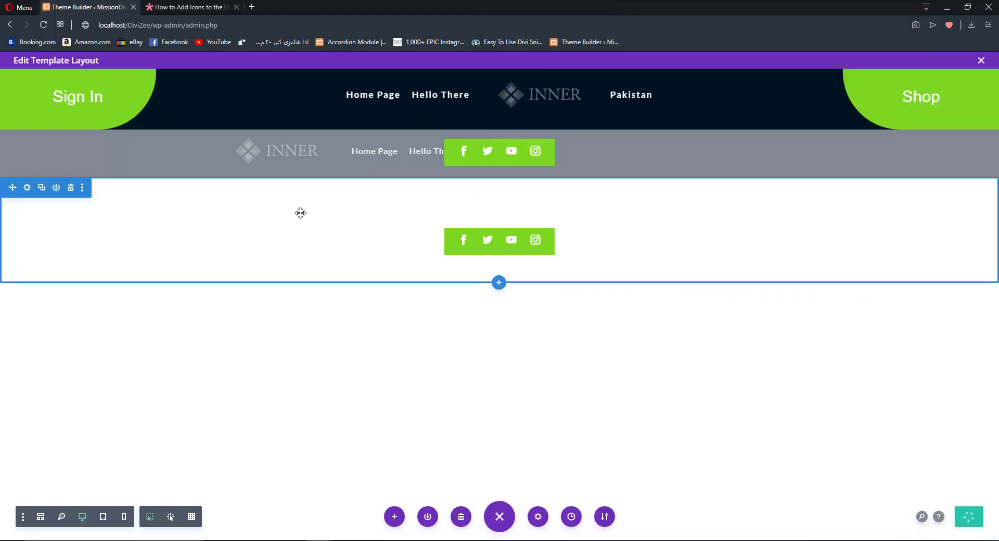
left_click_drag(302, 188, 331, 200)
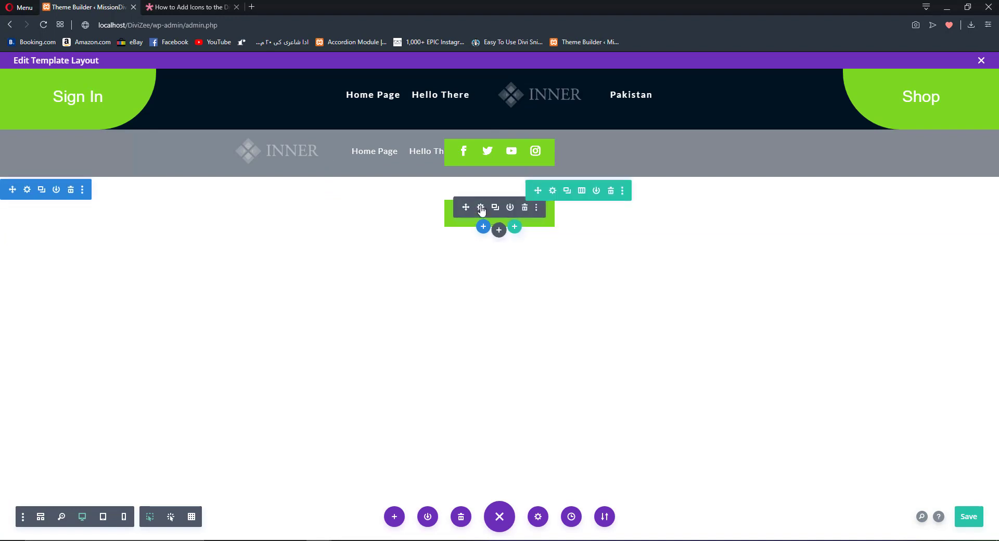
left_click(553, 191)
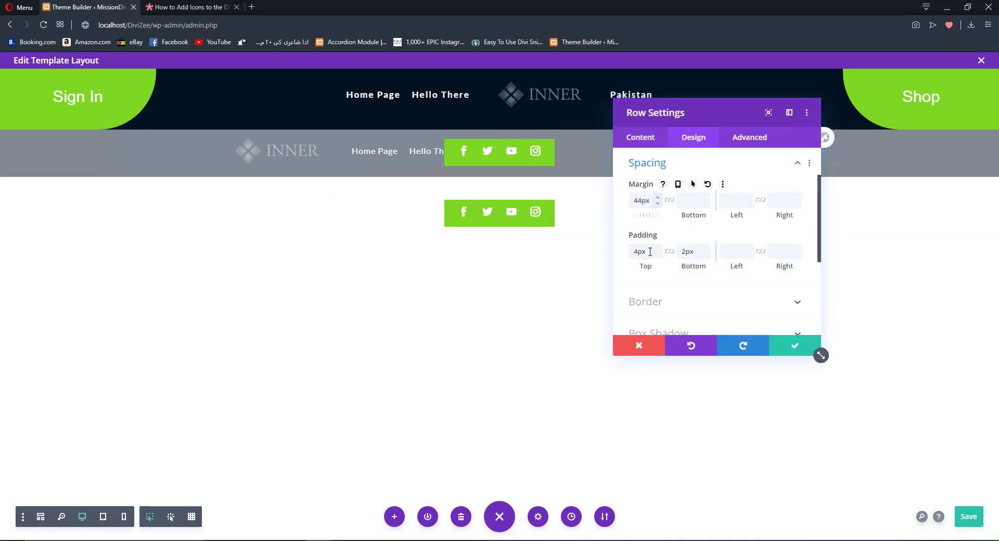
left_click(748, 249)
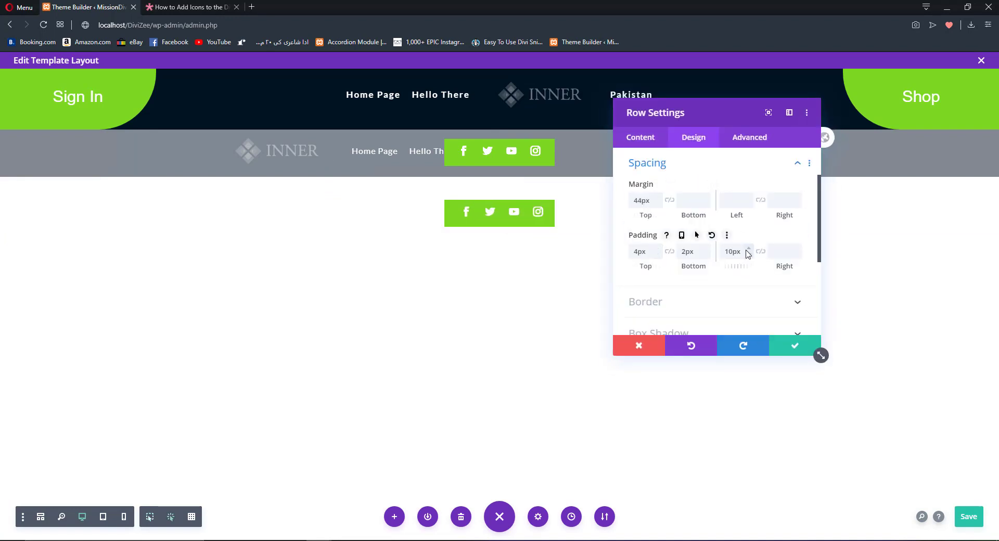
left_click(748, 255)
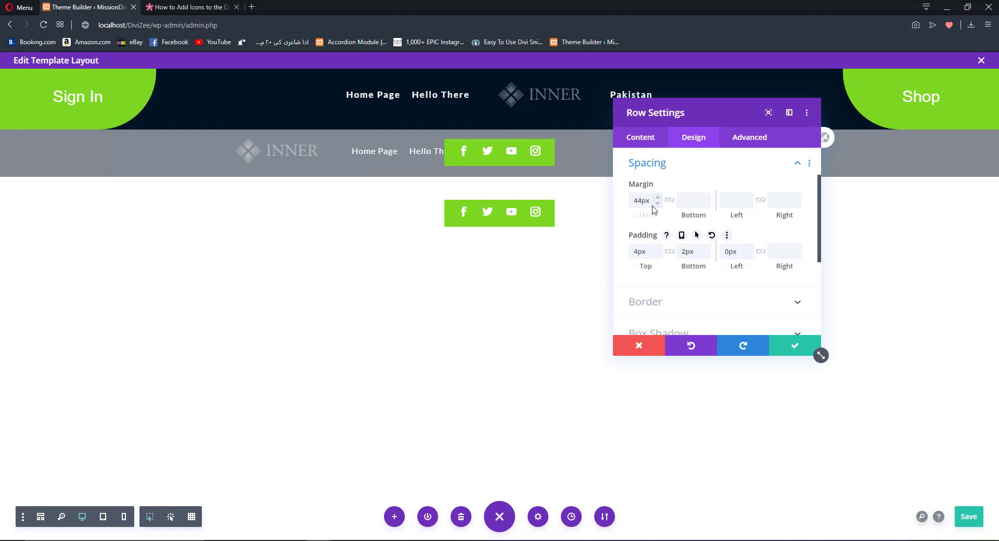
left_click_drag(654, 205, 656, 205)
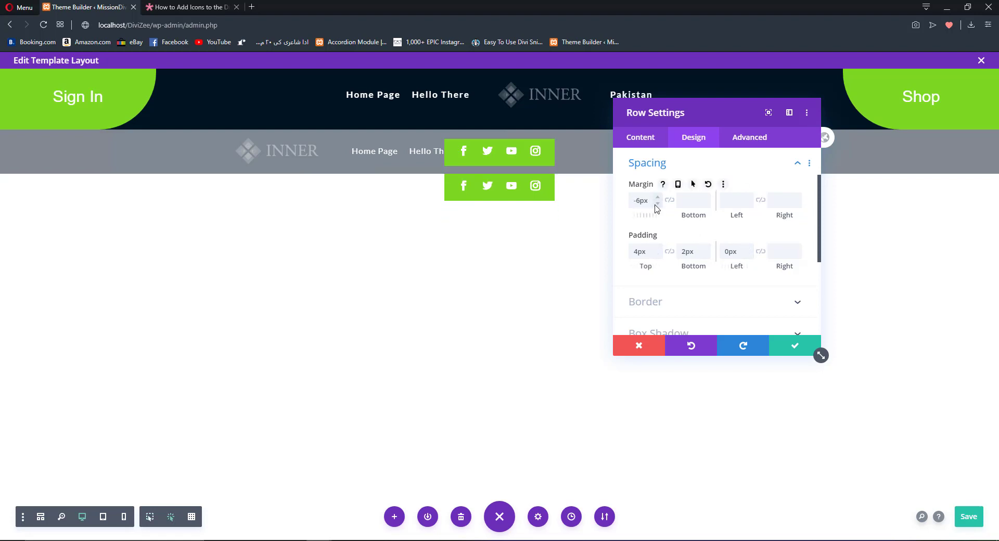
left_click(804, 346)
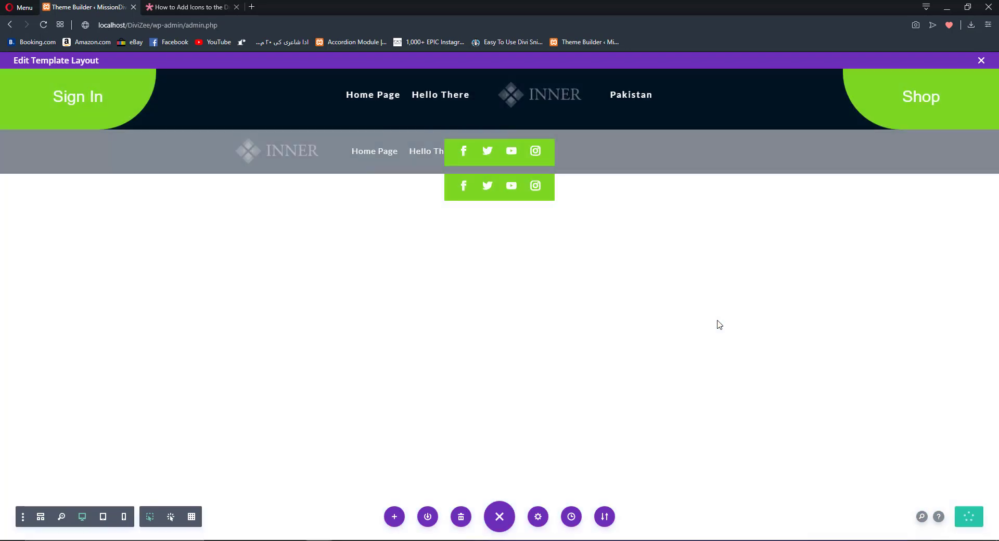
Reload the narrow home page preview, examine the social bar's spacing below the menu, and return to the template layout.
key("alt+Tab")
left_click(421, 223)
left_click(526, 55)
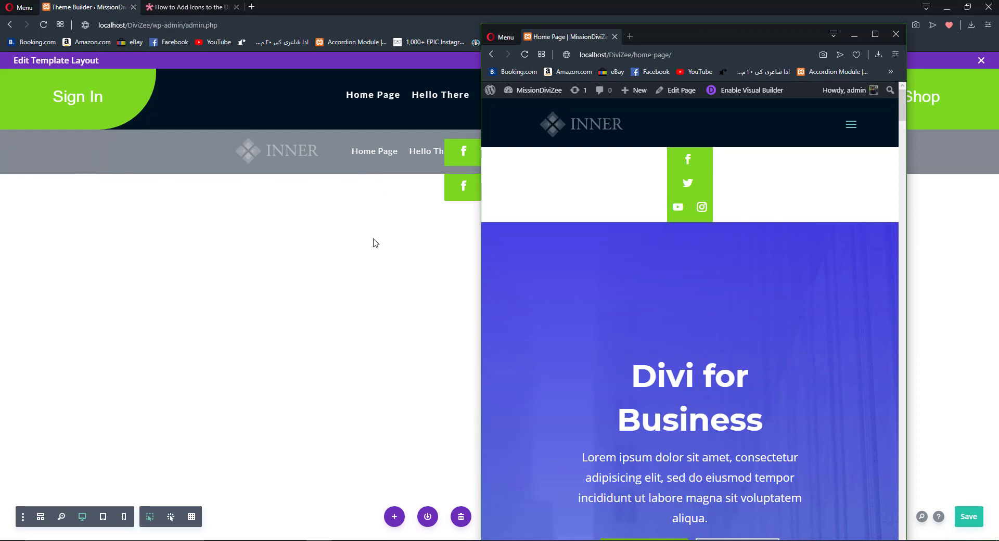
scroll(604, 250, "down", 3)
scroll(663, 204, "up", 3)
left_click(409, 336)
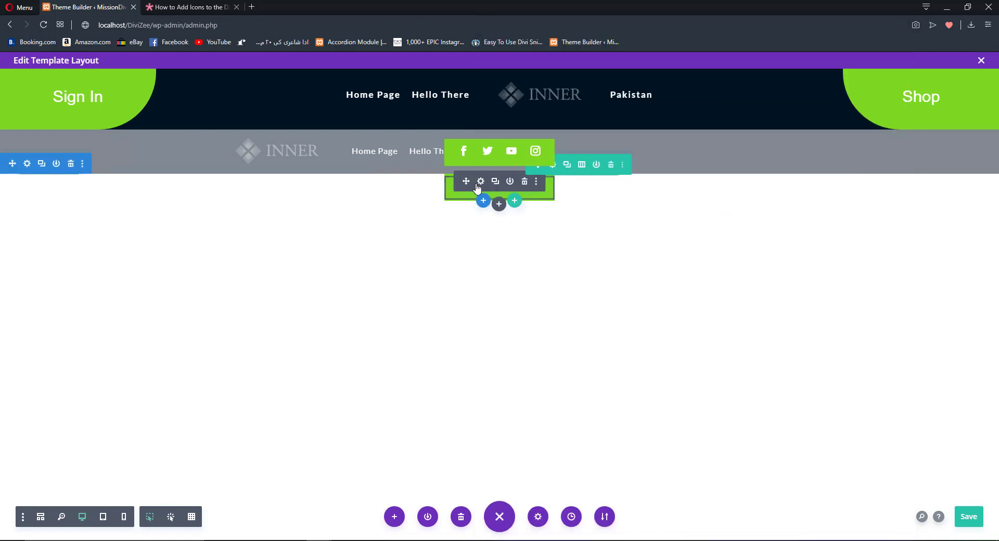
Set the width of the mobile social media row to 16% and save the row settings.
left_click(586, 163)
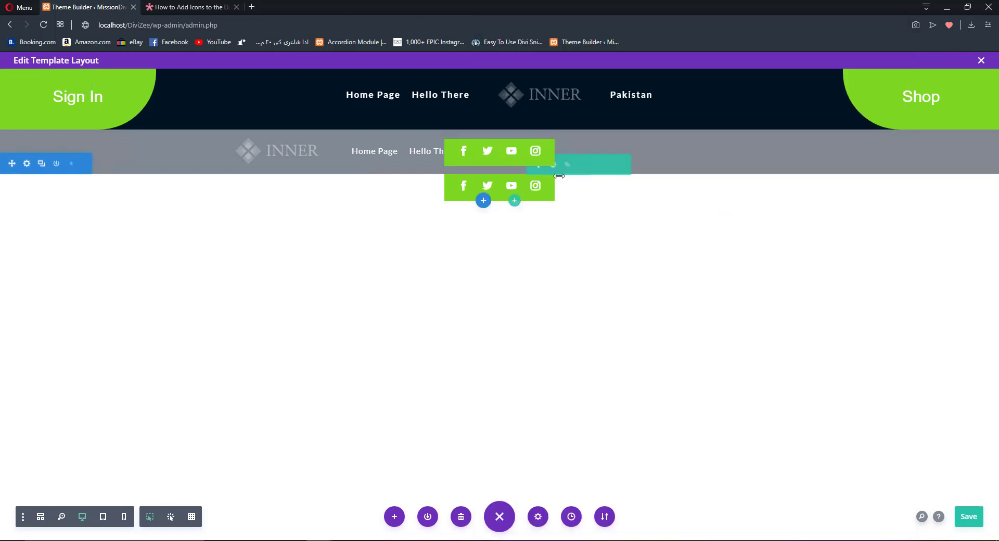
left_click(572, 163)
left_click(689, 139)
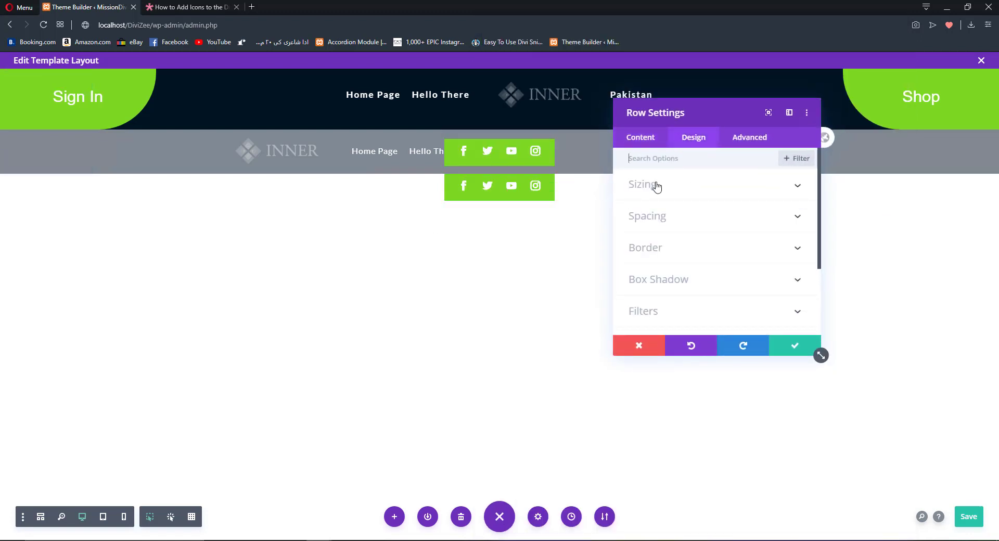
left_click(657, 195)
scroll(736, 232, "down", 2)
left_click(791, 196)
key("Up")
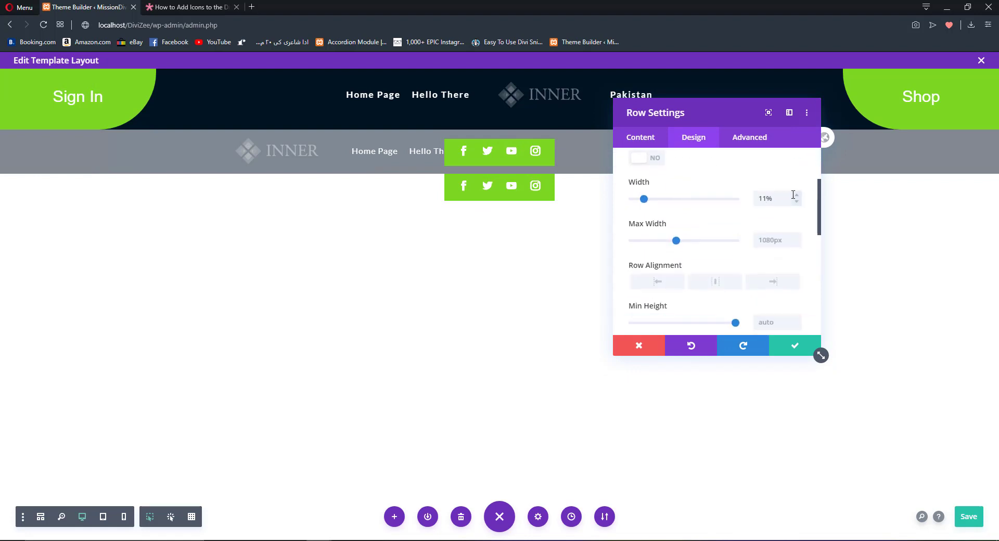
key("Up")
key("Up")
key("Up")
key("Up")
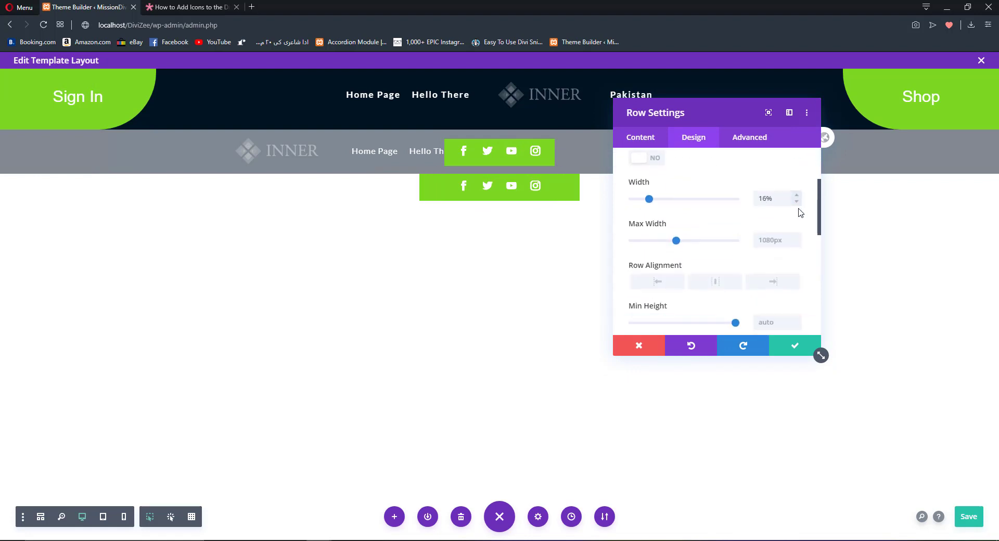
key("Up")
key("Up")
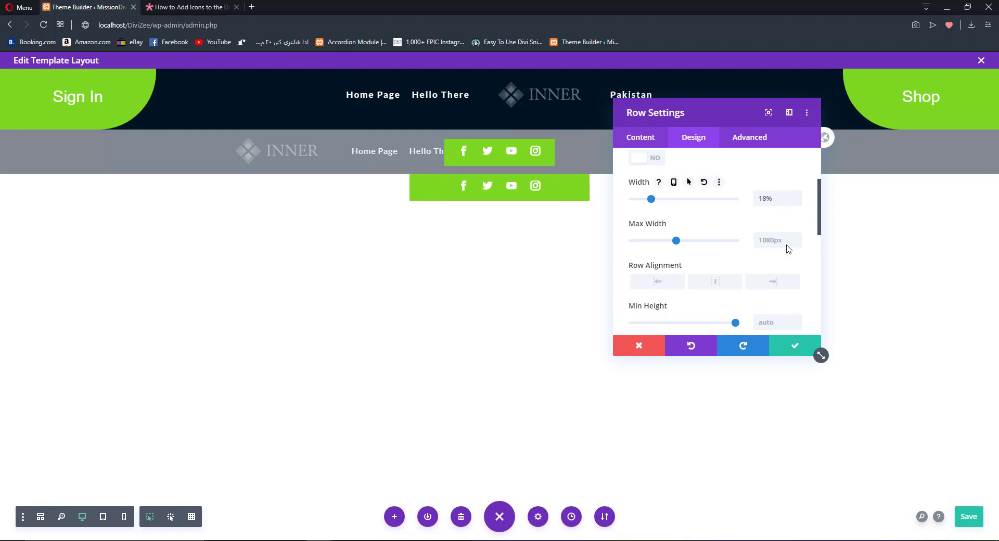
left_click(797, 201)
left_click(797, 202)
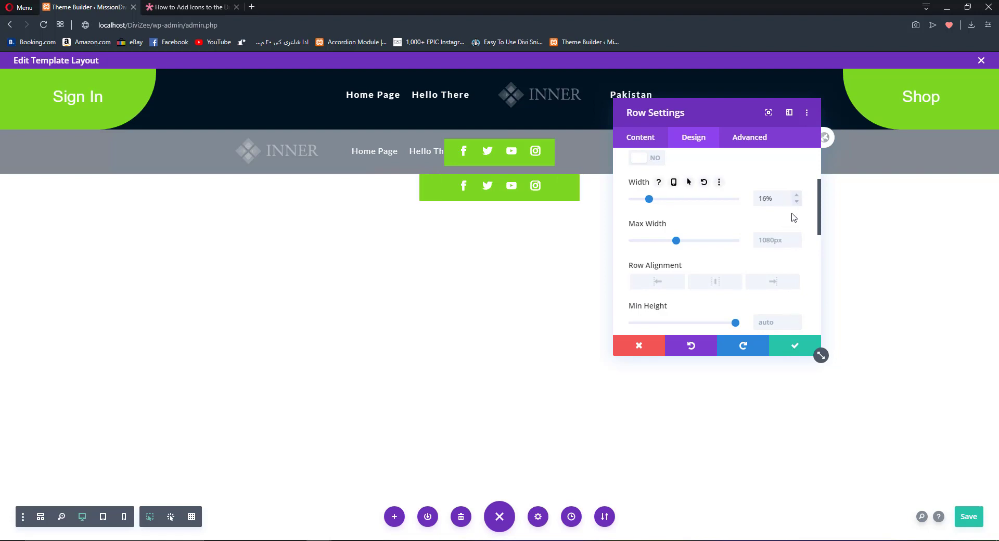
left_click(793, 347)
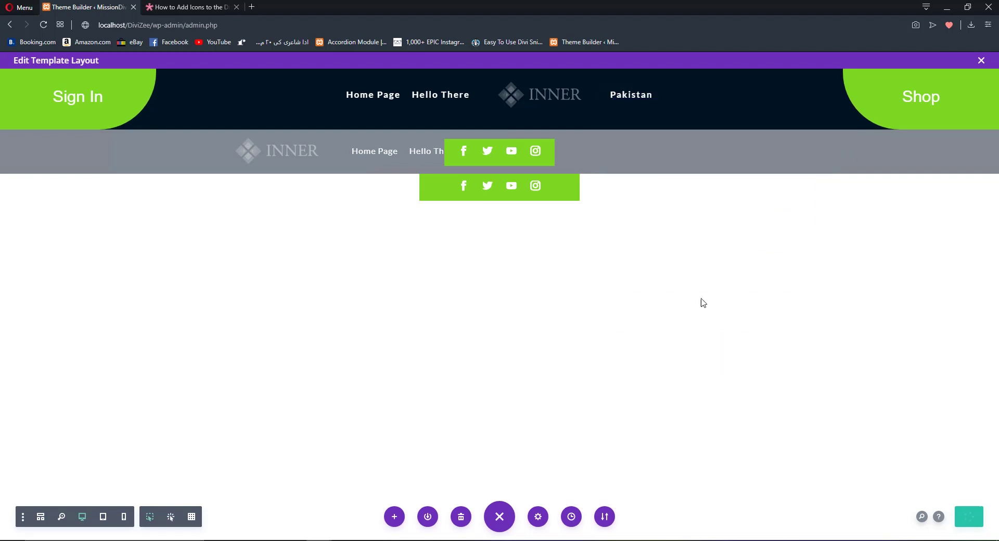
Set the background color of the mobile social section to transparent and save the section settings.
left_click(24, 164)
left_click(684, 250)
left_click(660, 189)
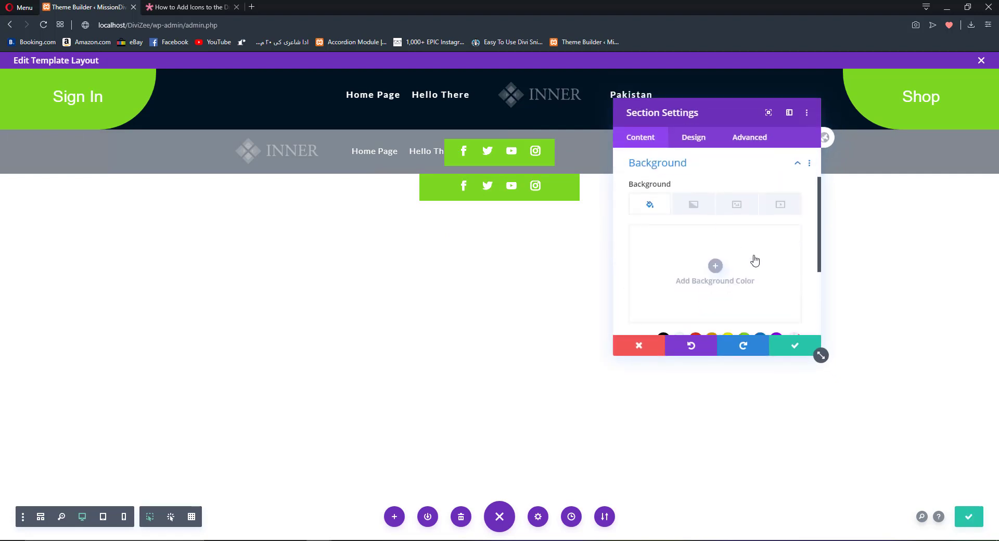
scroll(754, 261, "down", 2)
left_click(794, 237)
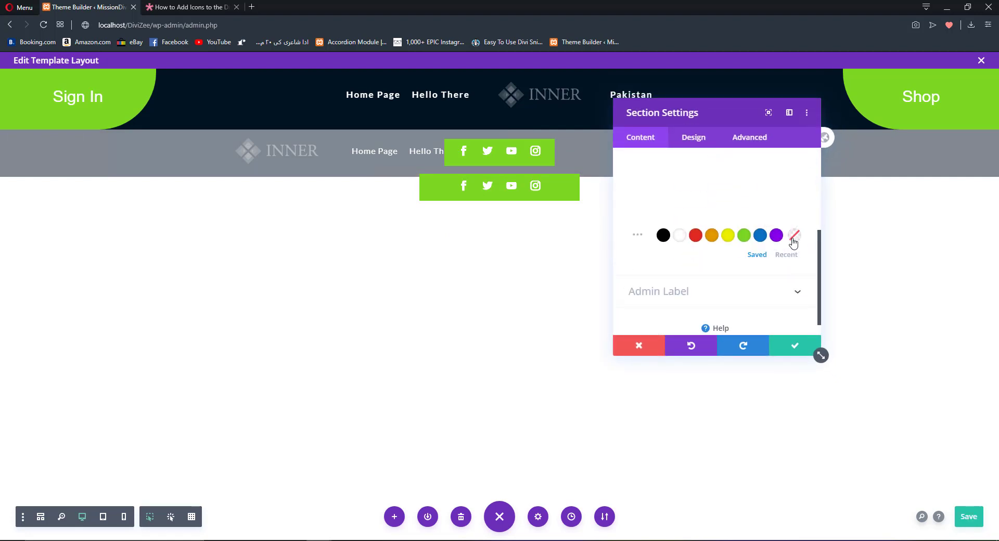
left_click(796, 346)
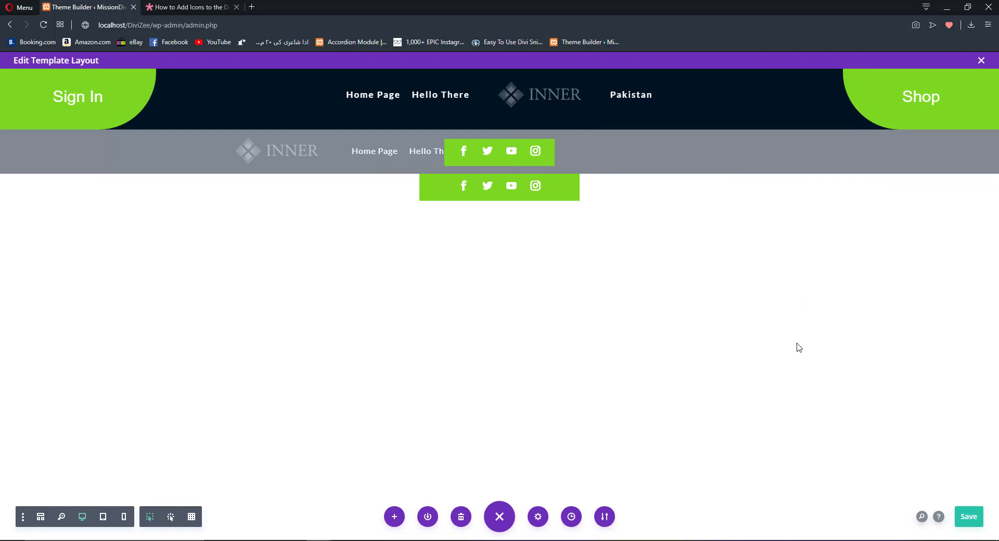
Save the template layout, reload the narrow home page preview, and examine the social bar and expanded mobile menu.
key("ctrl+s")
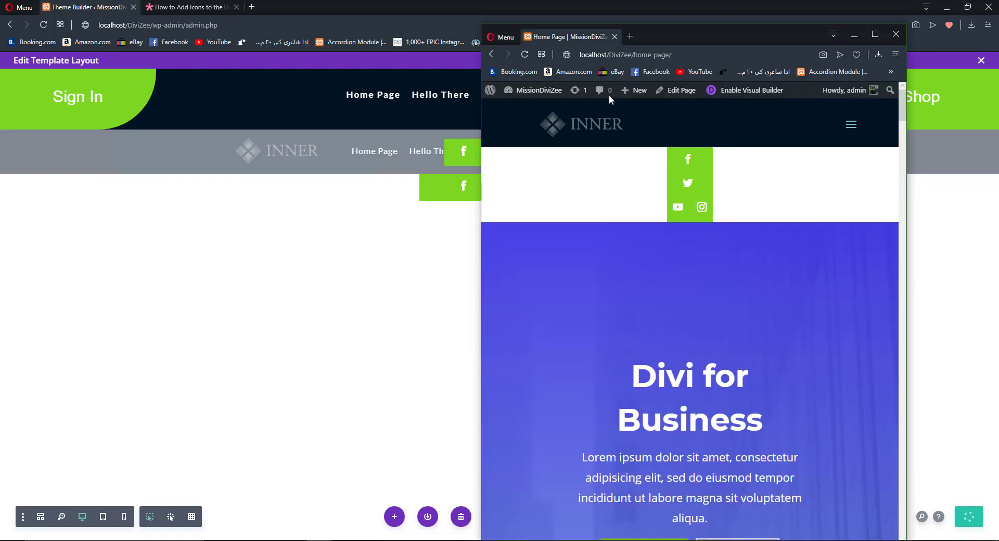
left_click(520, 55)
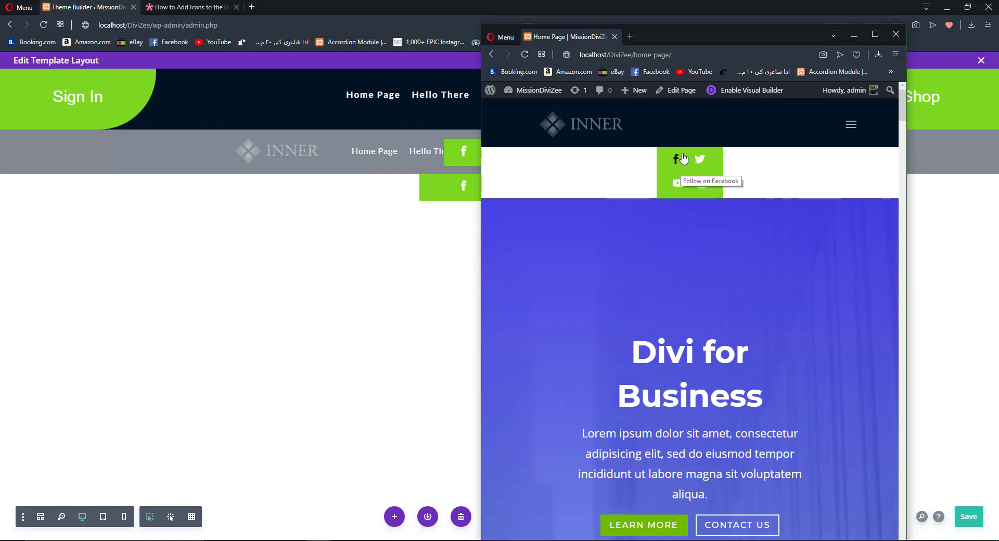
scroll(733, 198, "down", 1)
scroll(733, 200, "up", 1)
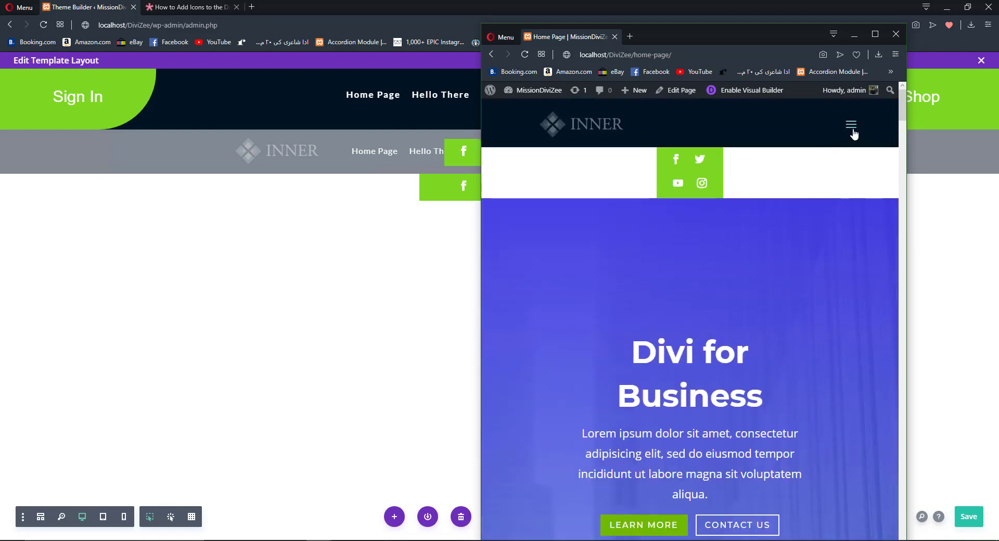
left_click(852, 127)
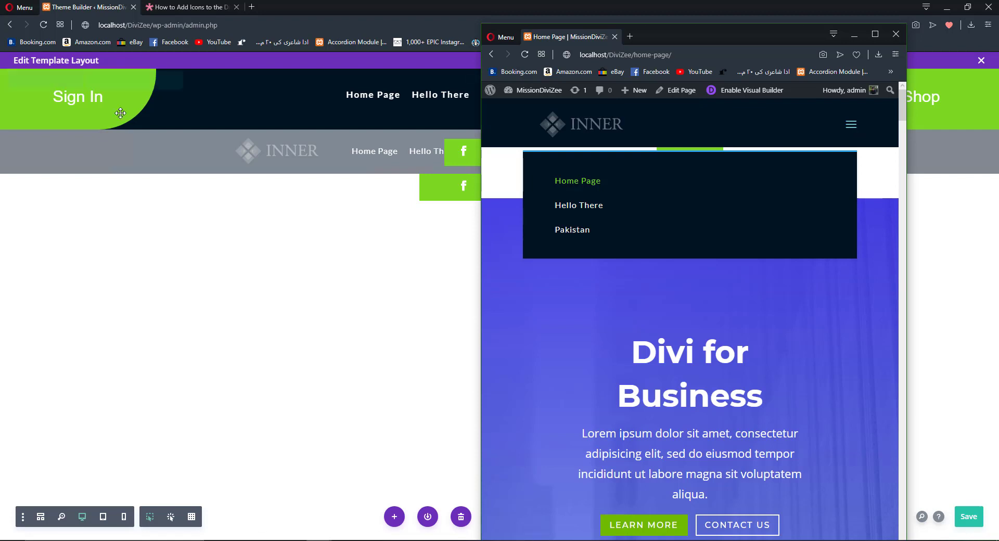
left_click(322, 315)
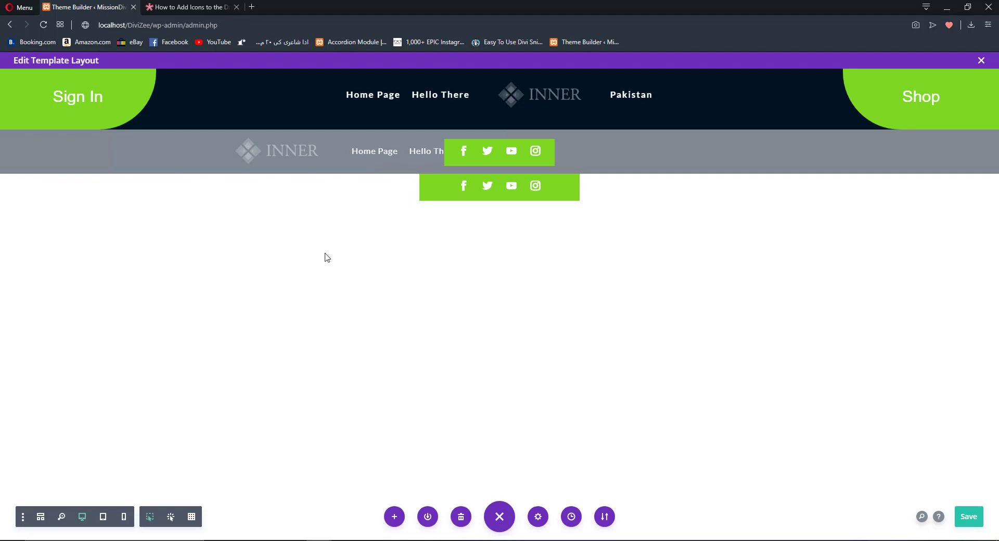
Consult the Elegant Themes article on adding icons to the Divi menu, and return to the template layout.
left_click(200, 7)
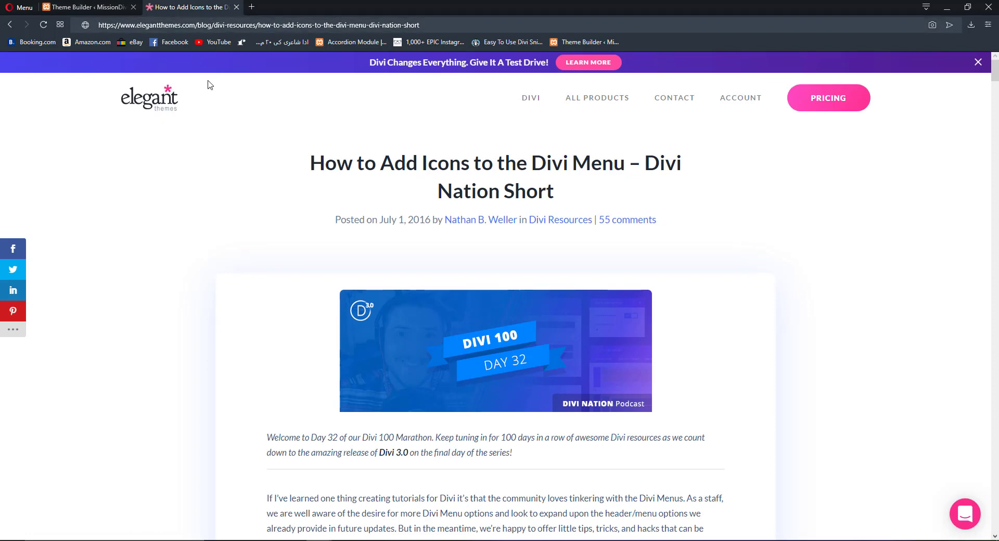
scroll(257, 162, "down", 8)
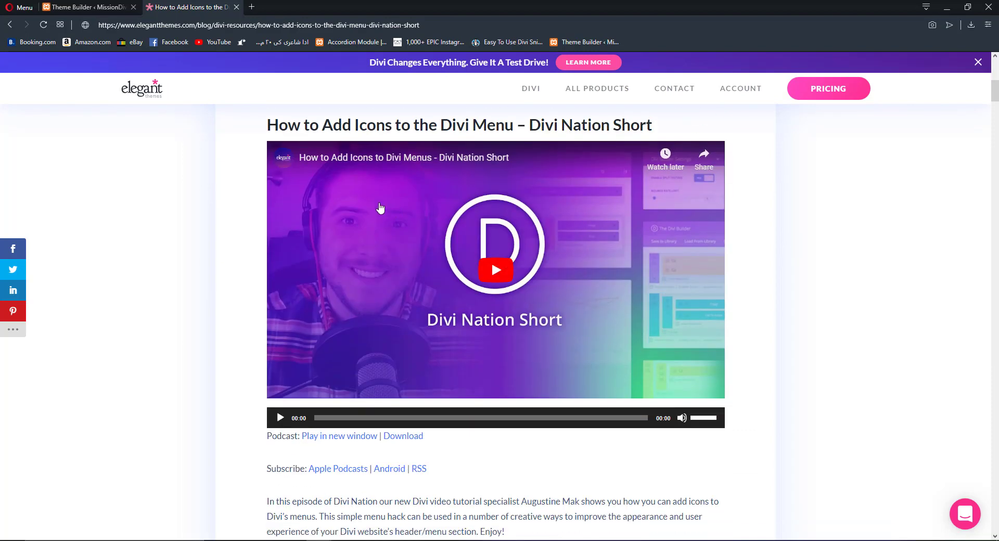
left_click(85, 7)
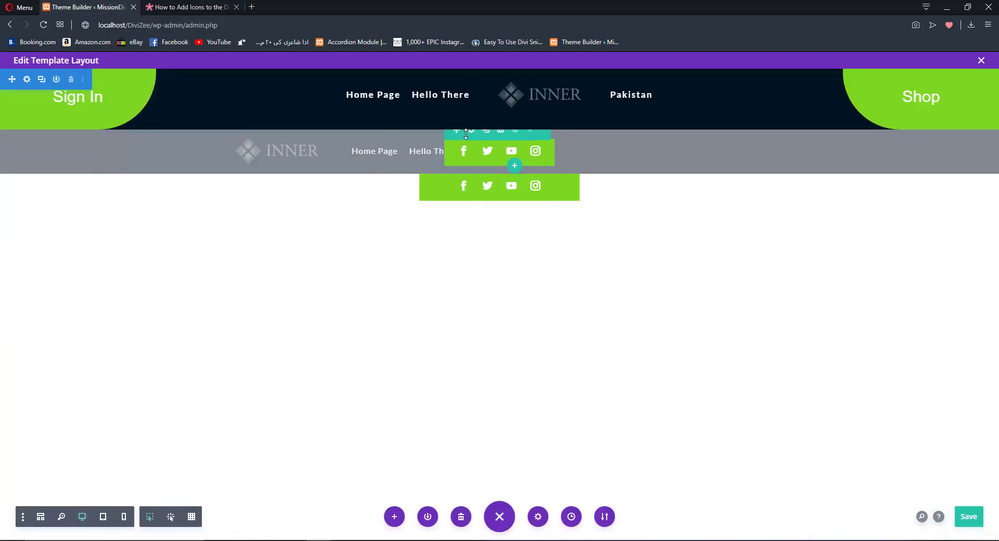
Assign the Sub menu to the fullwidth menu module and save the module settings and layout.
left_click(413, 149)
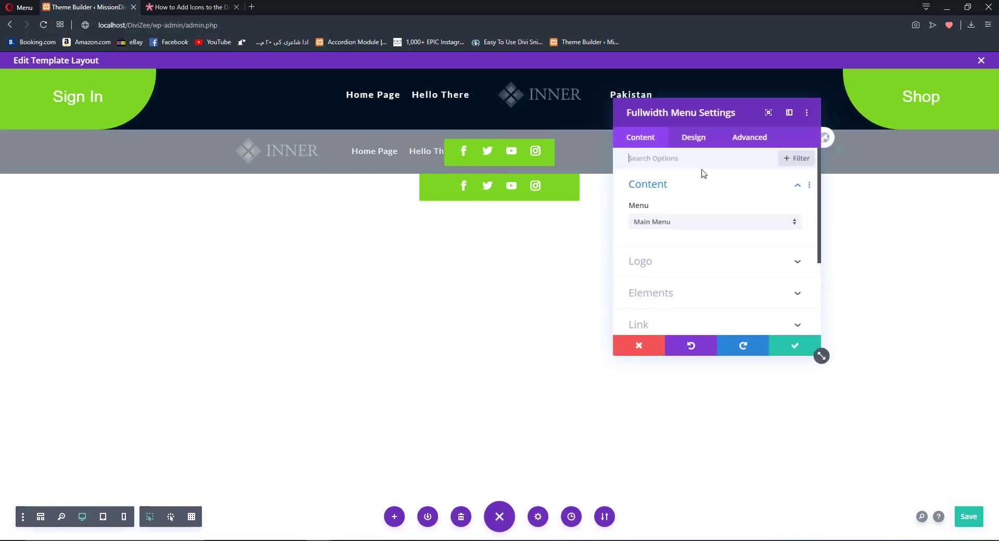
left_click(648, 225)
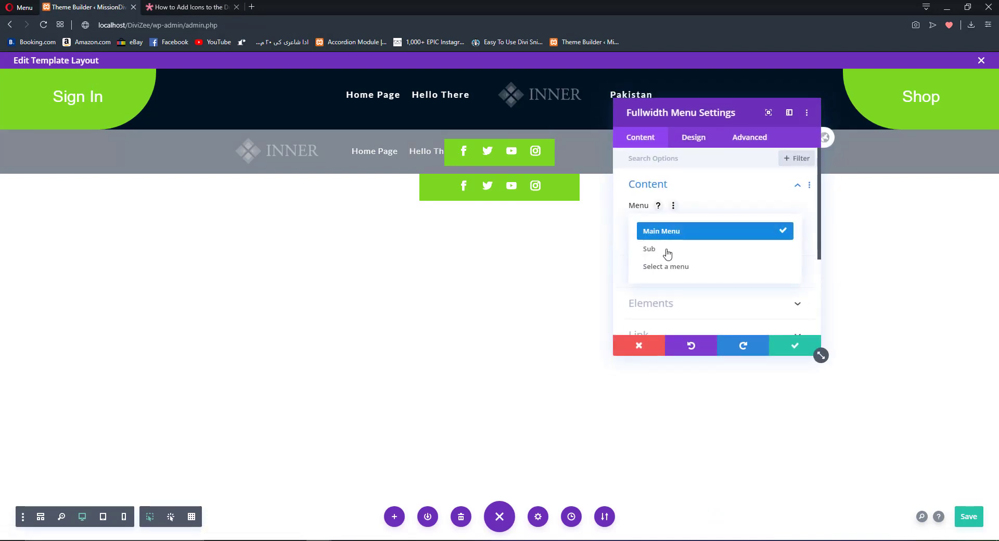
left_click(666, 261)
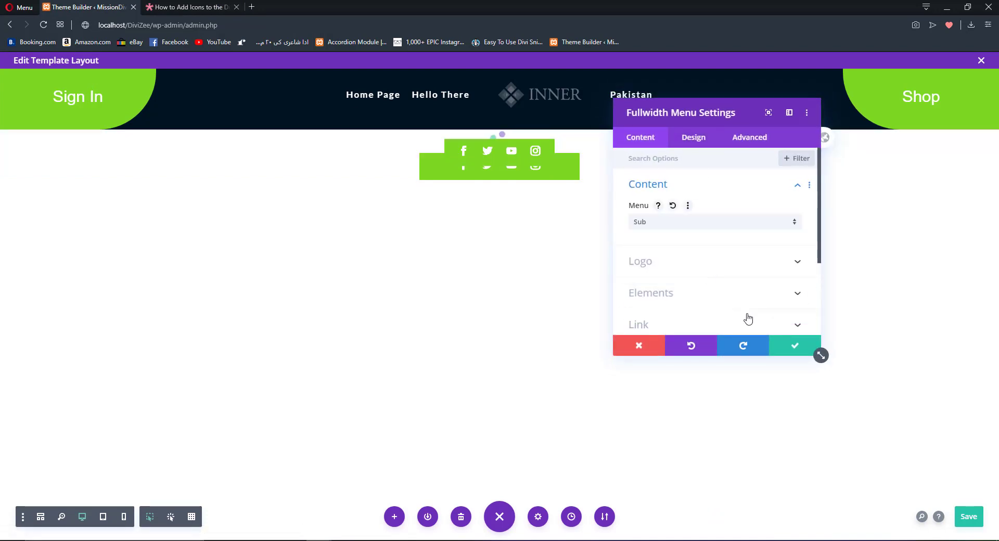
left_click(784, 341)
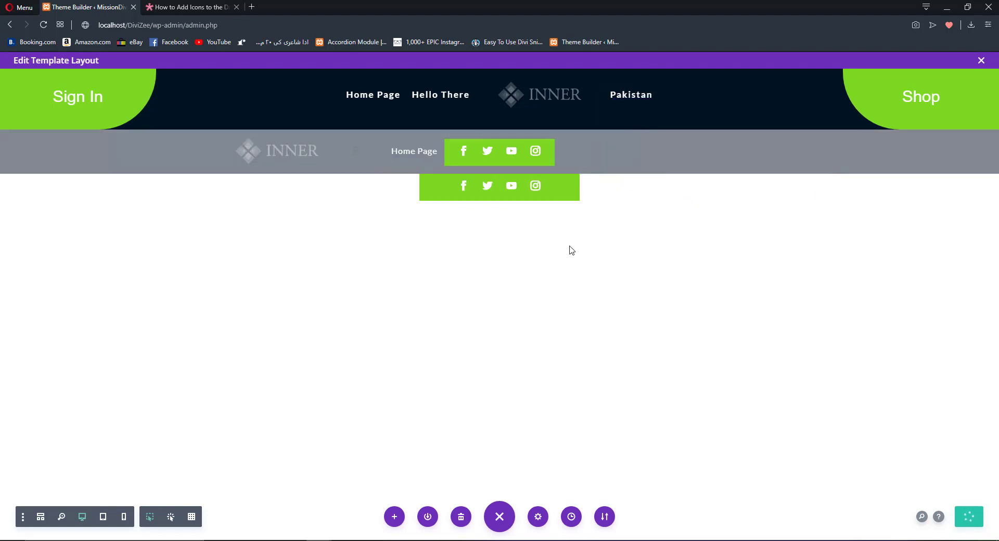
Reload the home page preview and check the mobile menu and social bar at narrower widths, ending with the header at full desktop width.
key("alt+Tab")
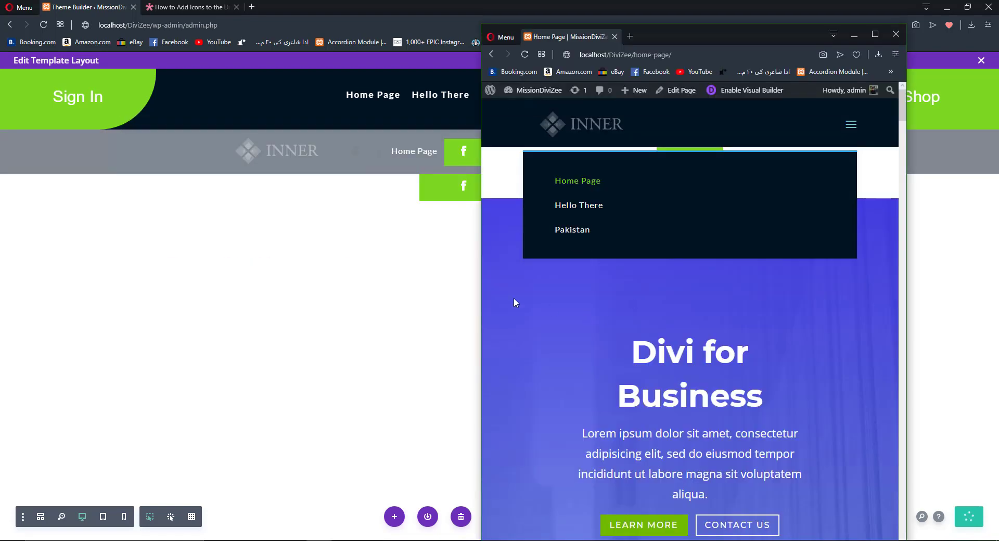
left_click(524, 54)
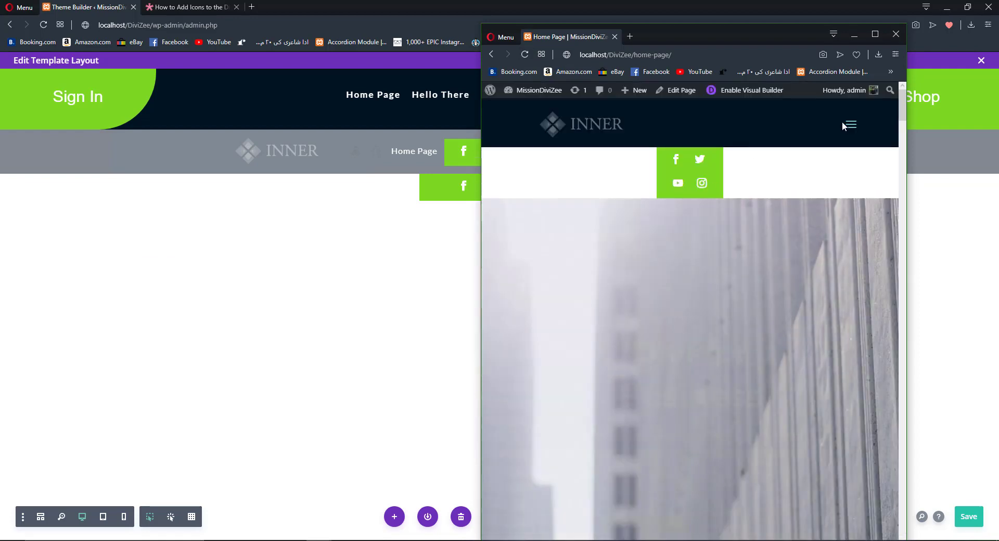
left_click(853, 126)
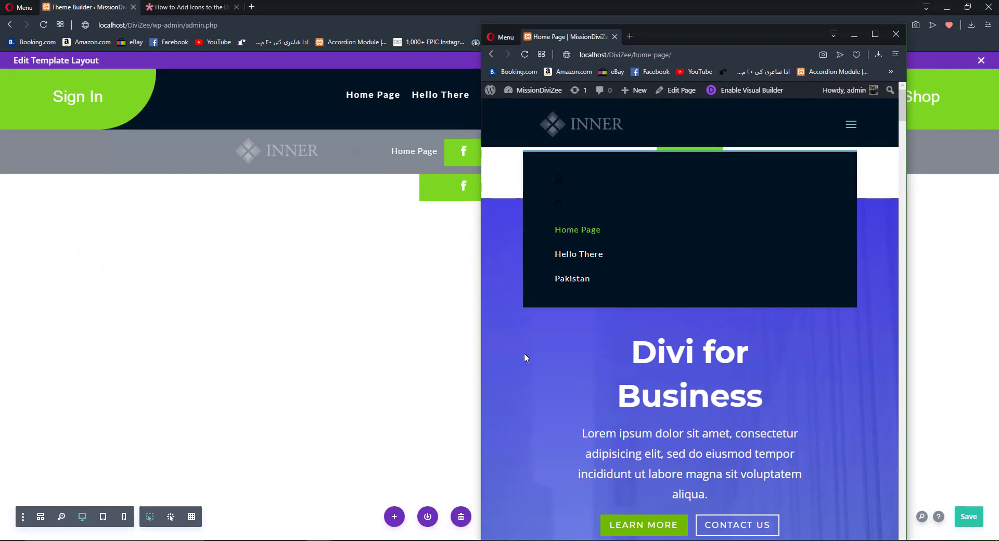
left_click_drag(481, 348, 646, 348)
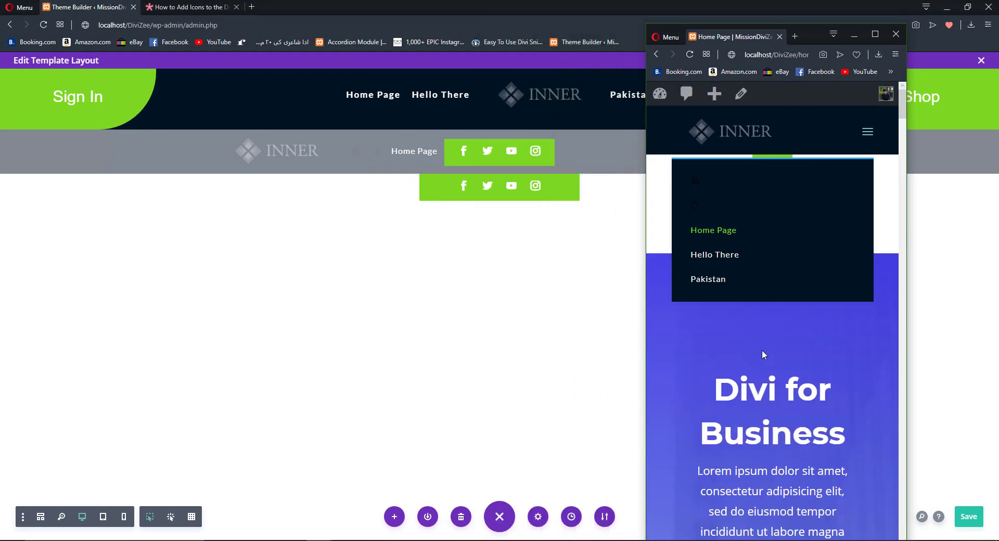
left_click(860, 133)
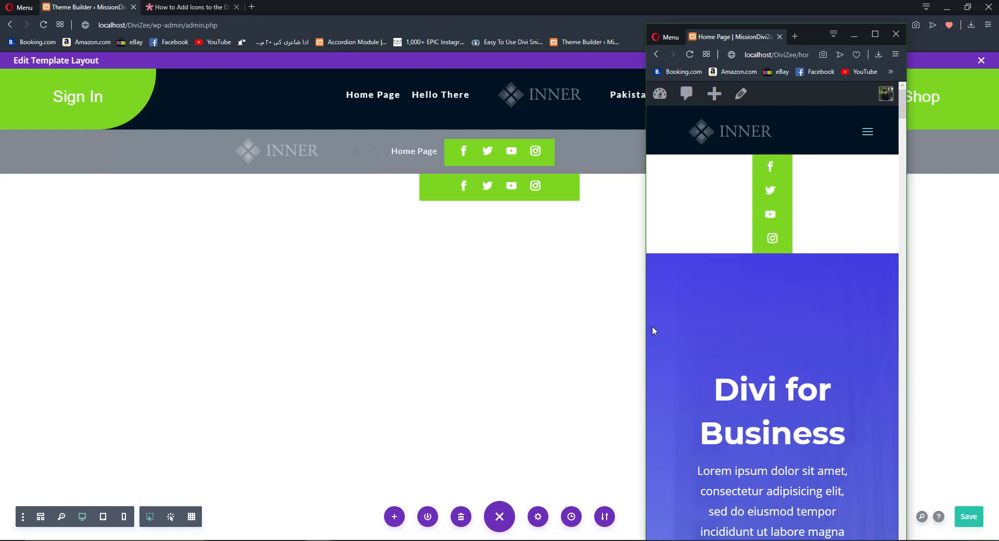
left_click_drag(645, 331, 571, 330)
key("super+Up")
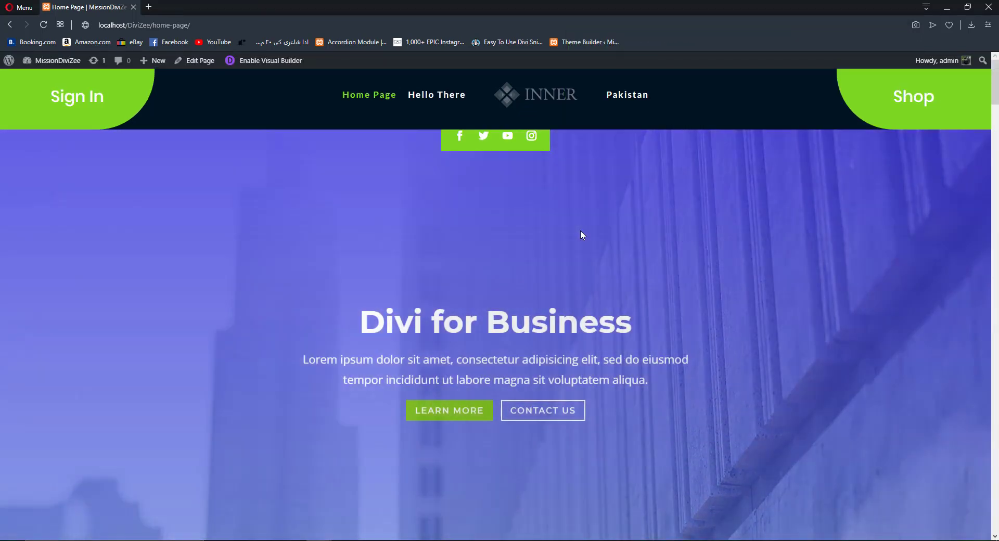